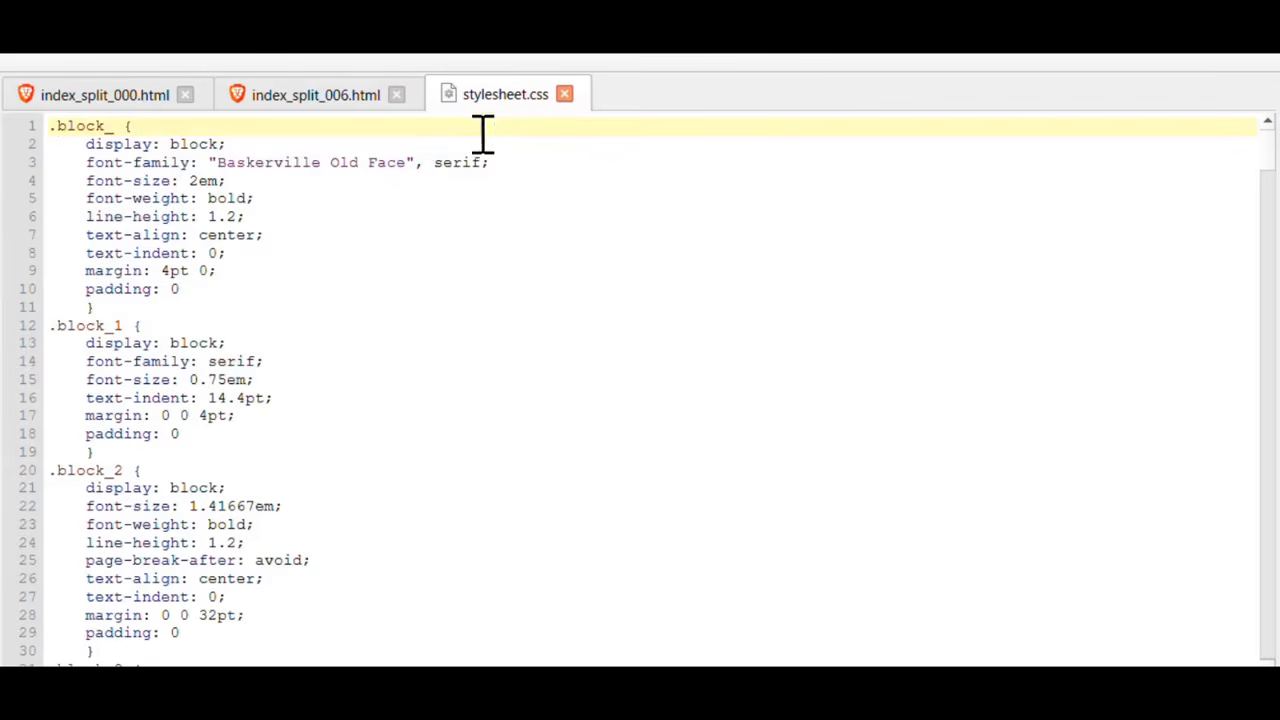
- Examine the block style rules in stylesheet.css, and view how index_split_000.html and index_split_006.html use those classes
scroll(572, 190, "down", 3)
scroll(575, 193, "down", 3)
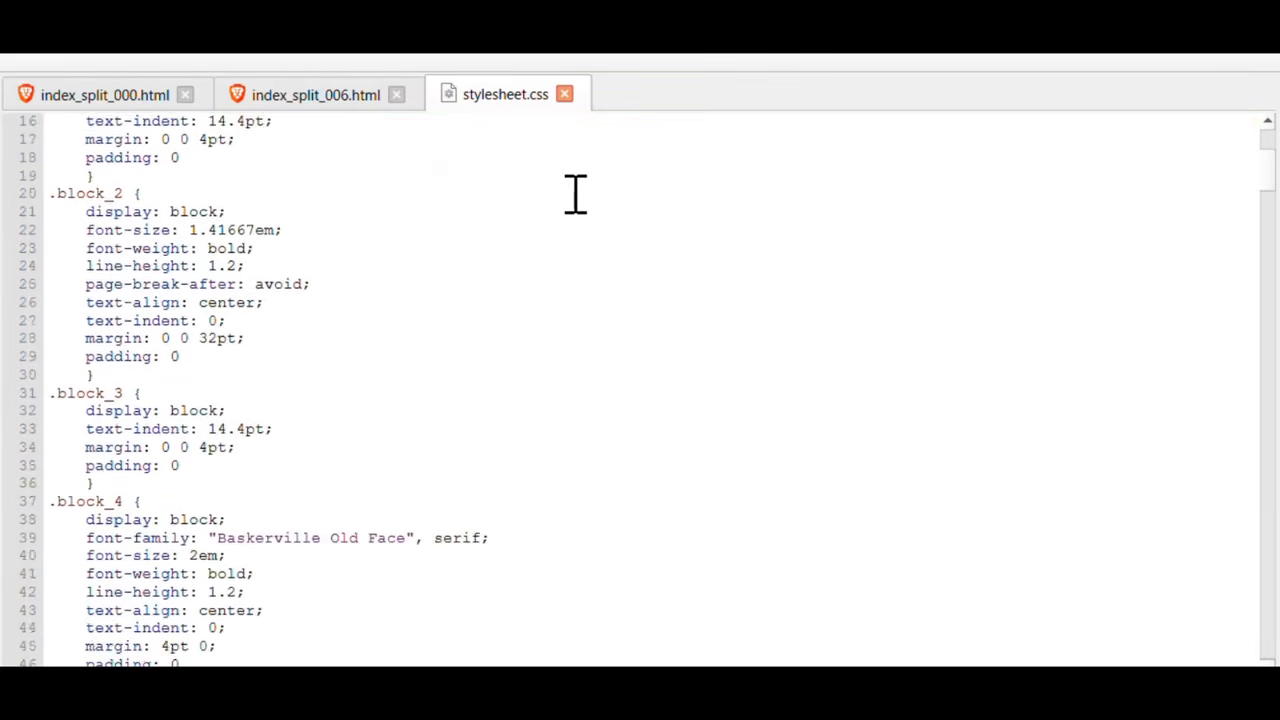
scroll(575, 195, "down", 6)
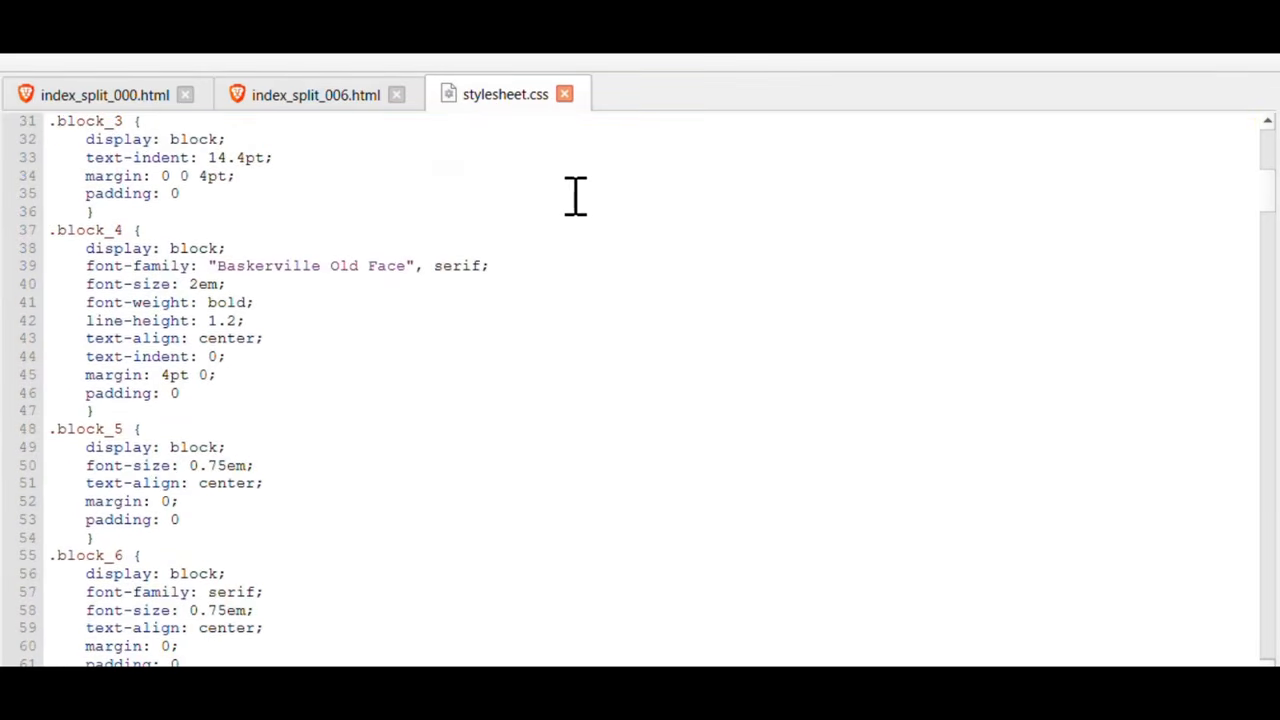
scroll(575, 195, "down", 6)
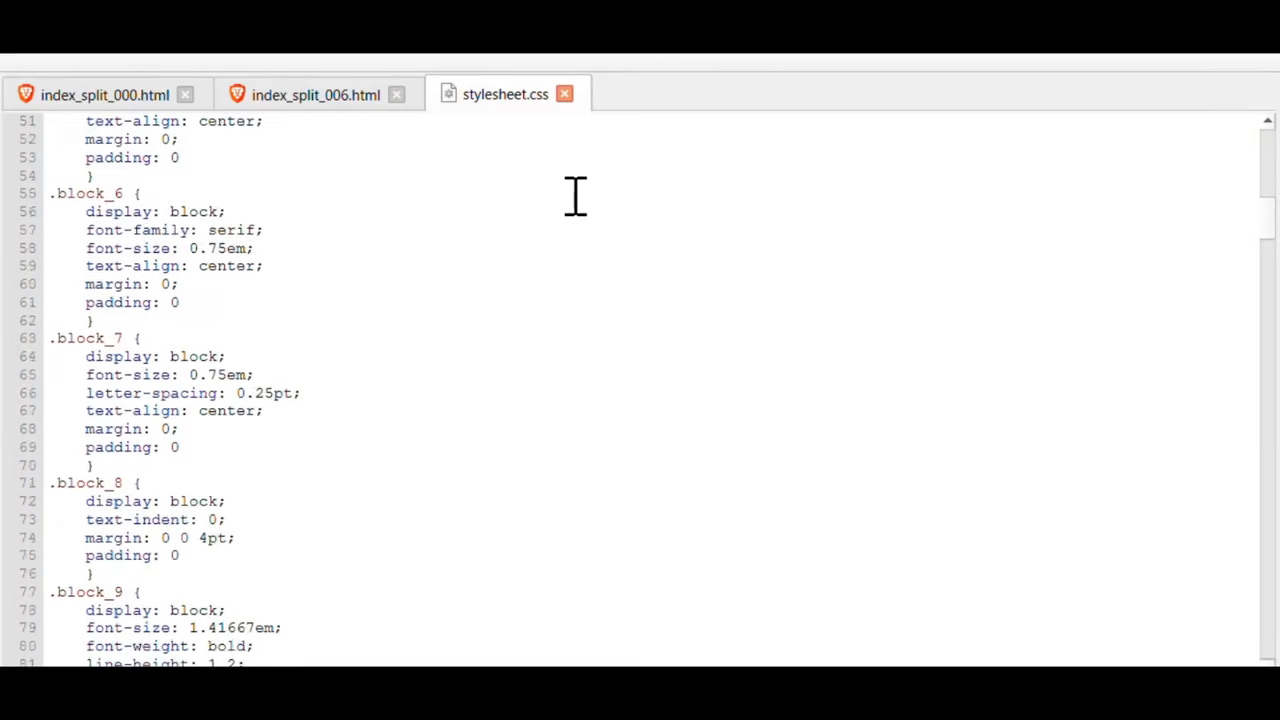
scroll(575, 195, "down", 3)
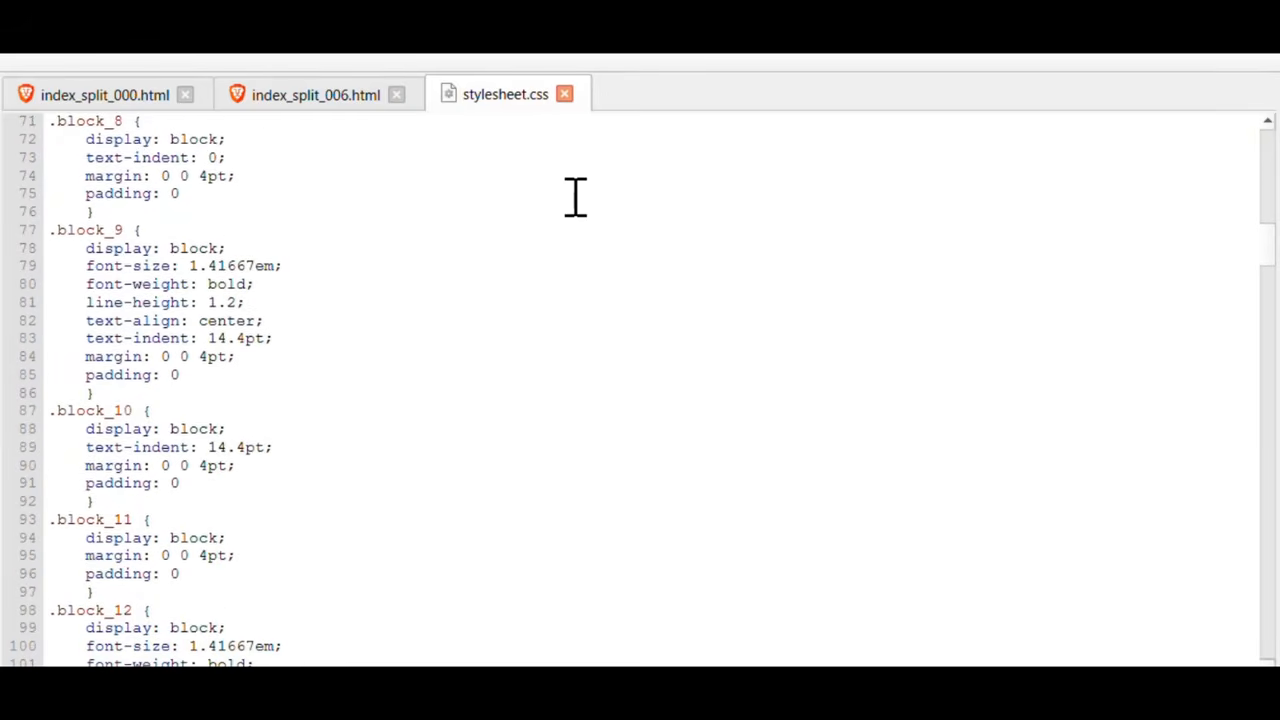
left_click(130, 97)
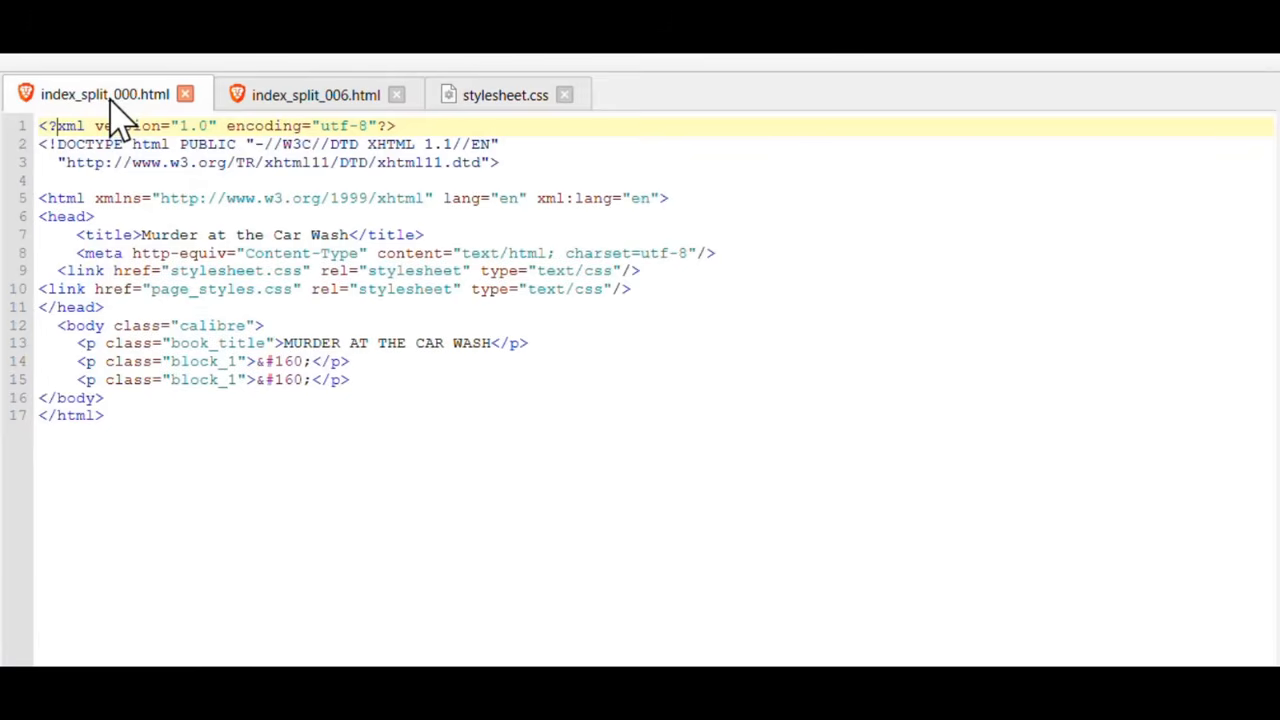
left_click(314, 97)
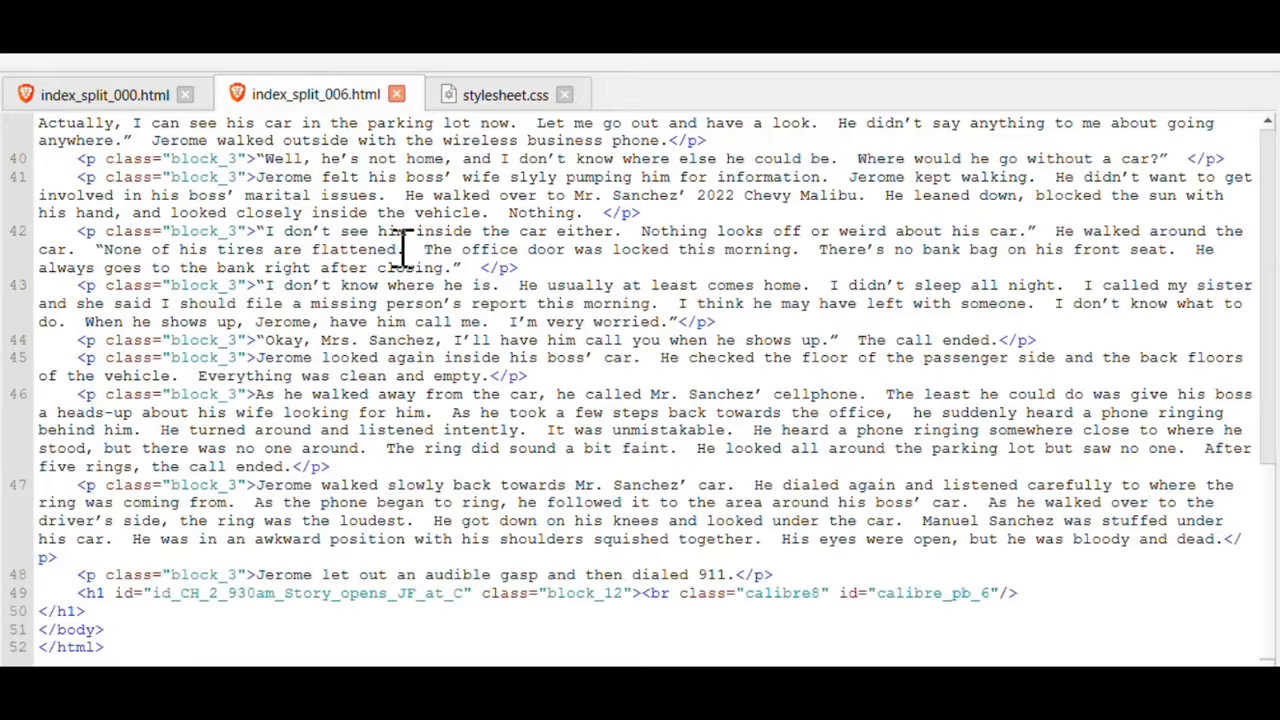
scroll(405, 250, "up", 5)
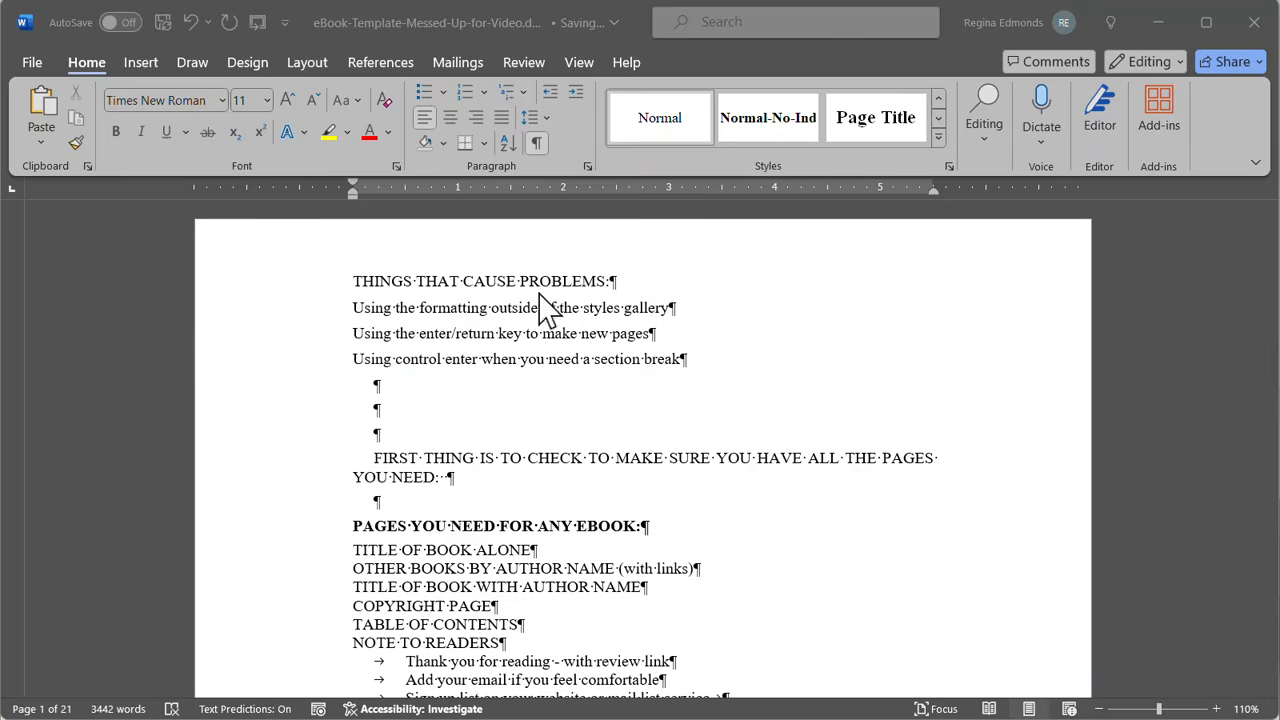
- Toggle the paragraph marks off and back on, and look over the notes on things that cause problems and required pages
left_click(537, 145)
left_click(537, 145)
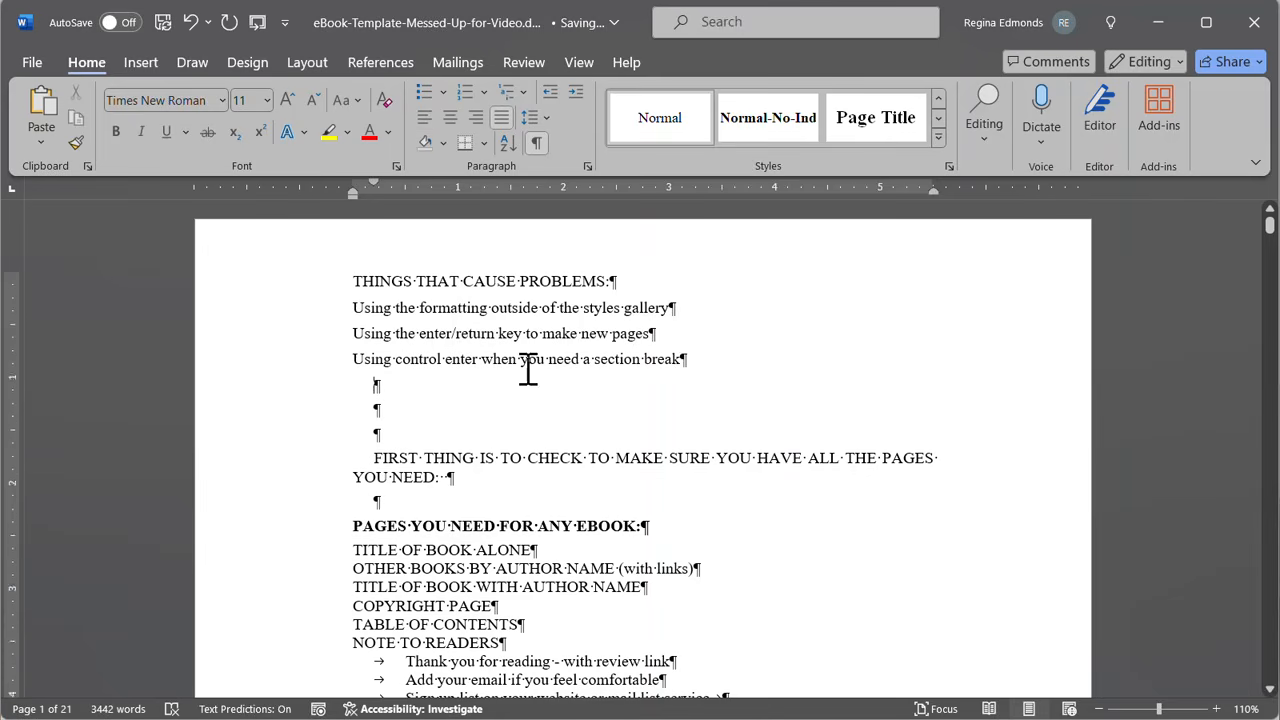
scroll(526, 369, "down", 2)
left_click(381, 413)
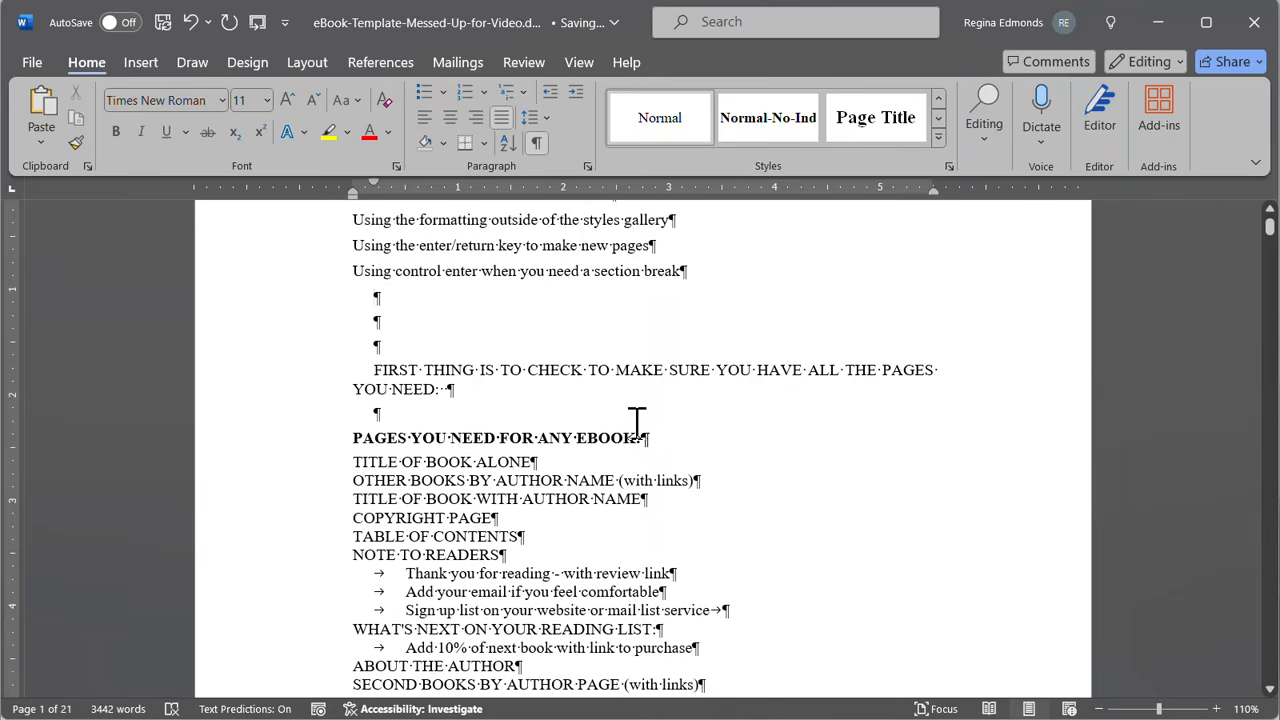
scroll(749, 427, "down", 4)
scroll(749, 427, "down", 8)
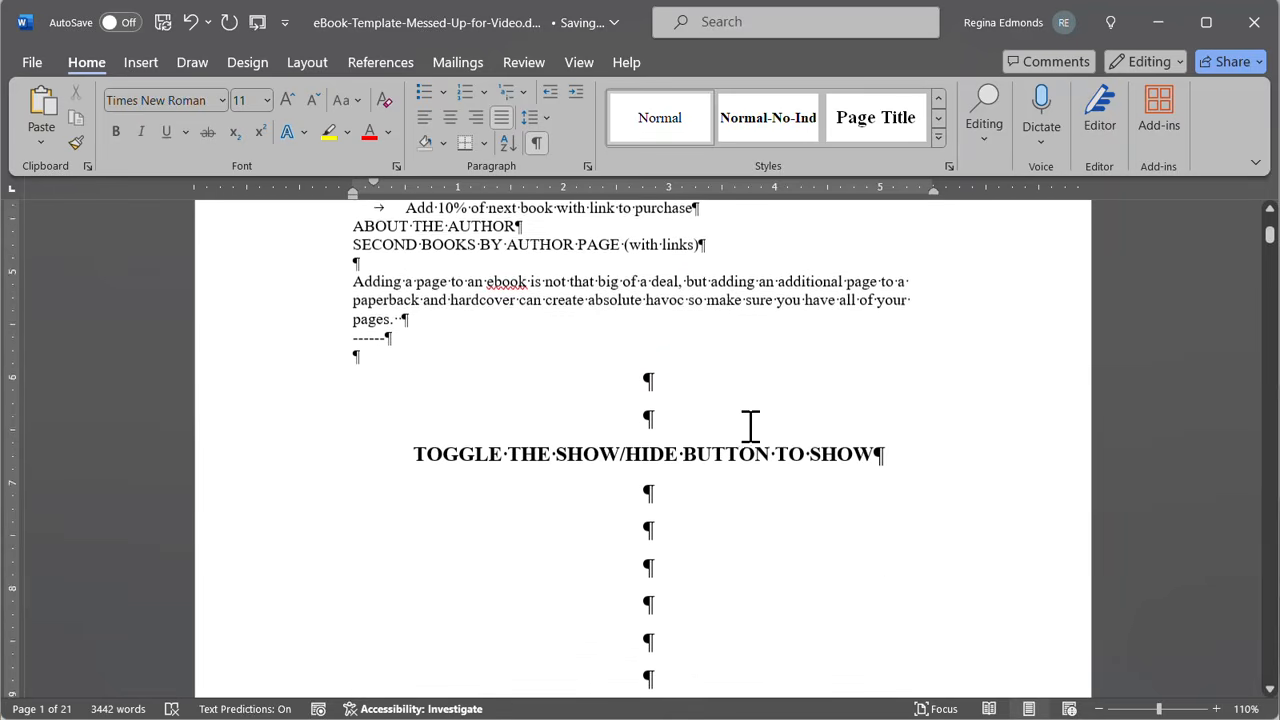
scroll(741, 420, "up", 10)
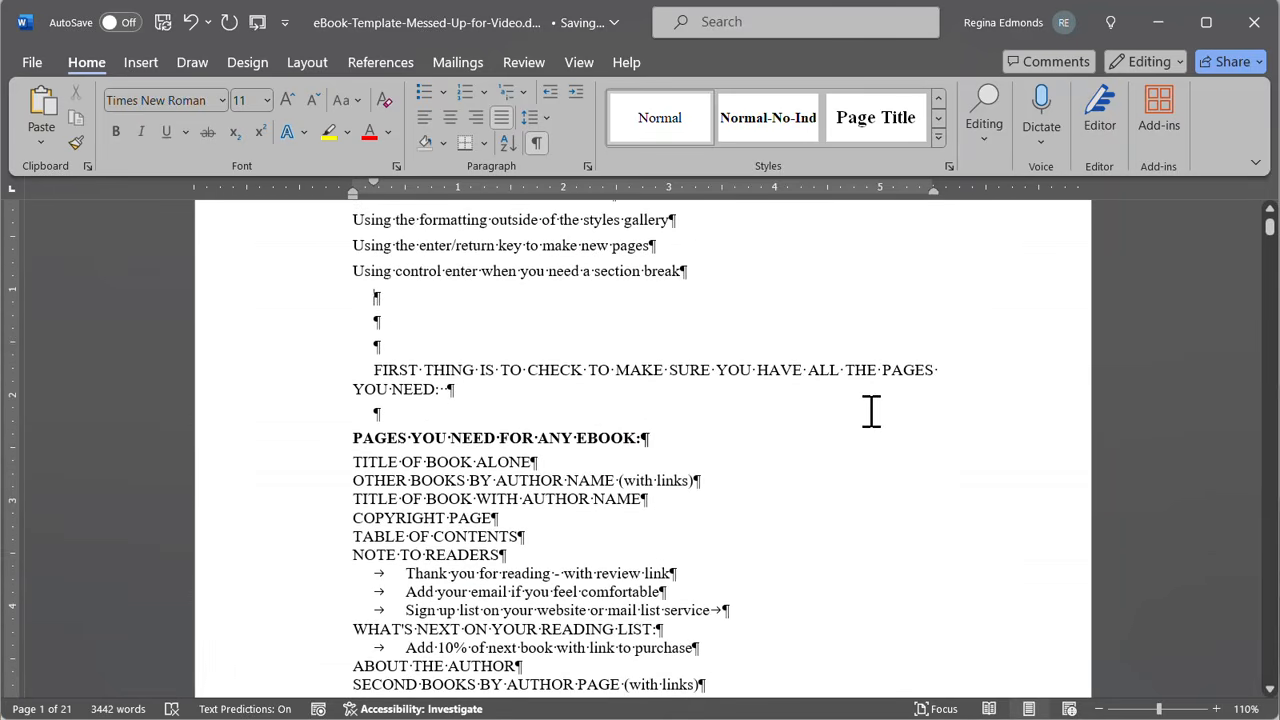
scroll(780, 310, "up", 1)
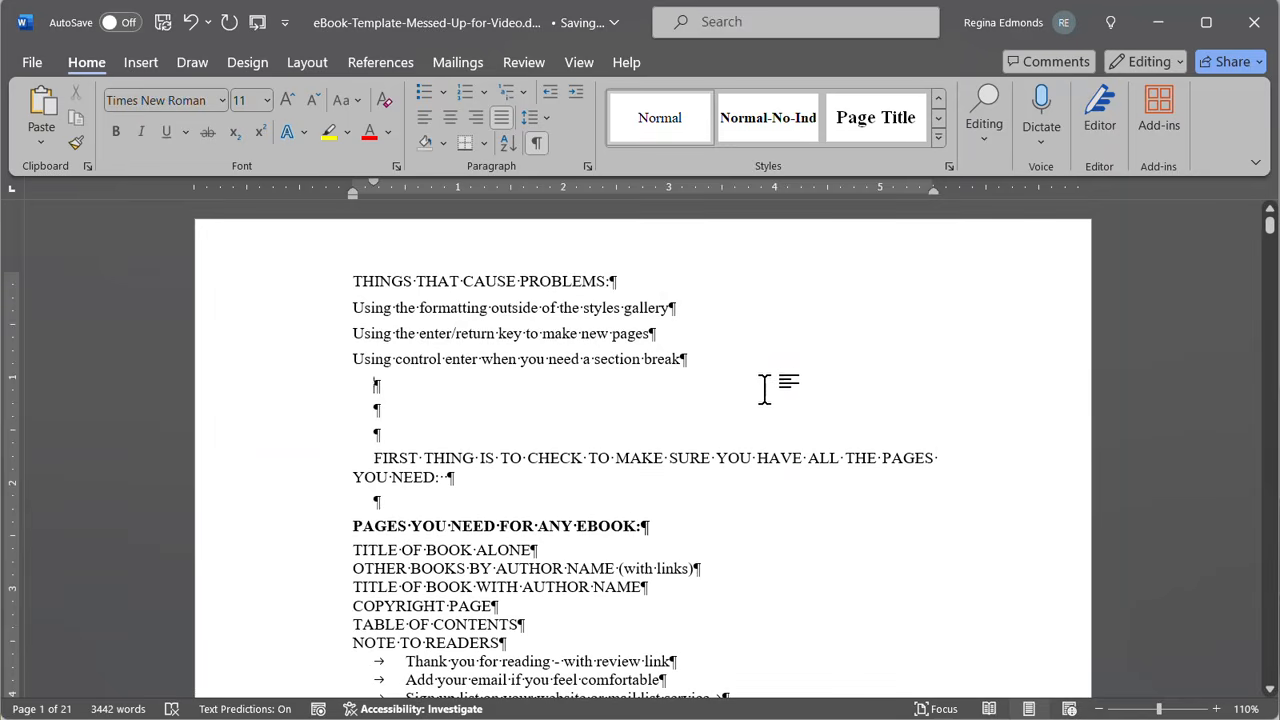
- Review the list of pages needed for any eBook, highlighting it from TITLE OF BOOK ALONE through SECOND BOOKS BY AUTHOR PAGE
scroll(764, 390, "down", 2)
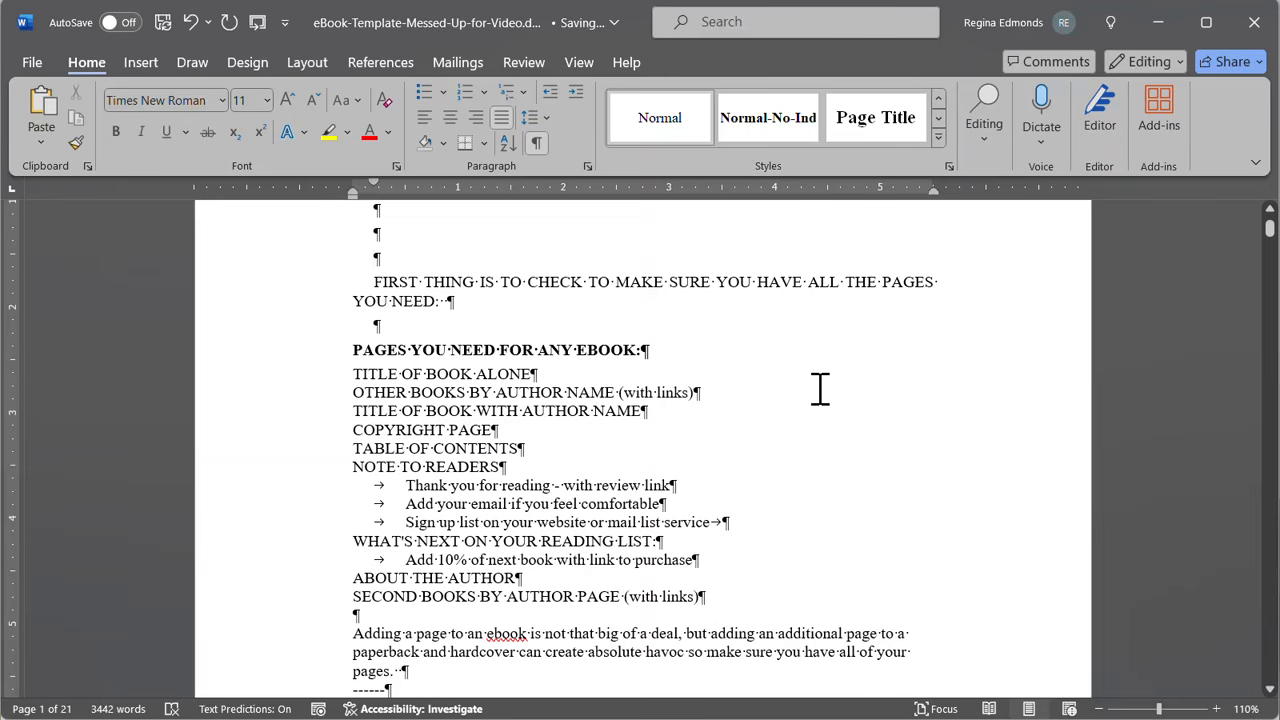
scroll(820, 388, "down", 2)
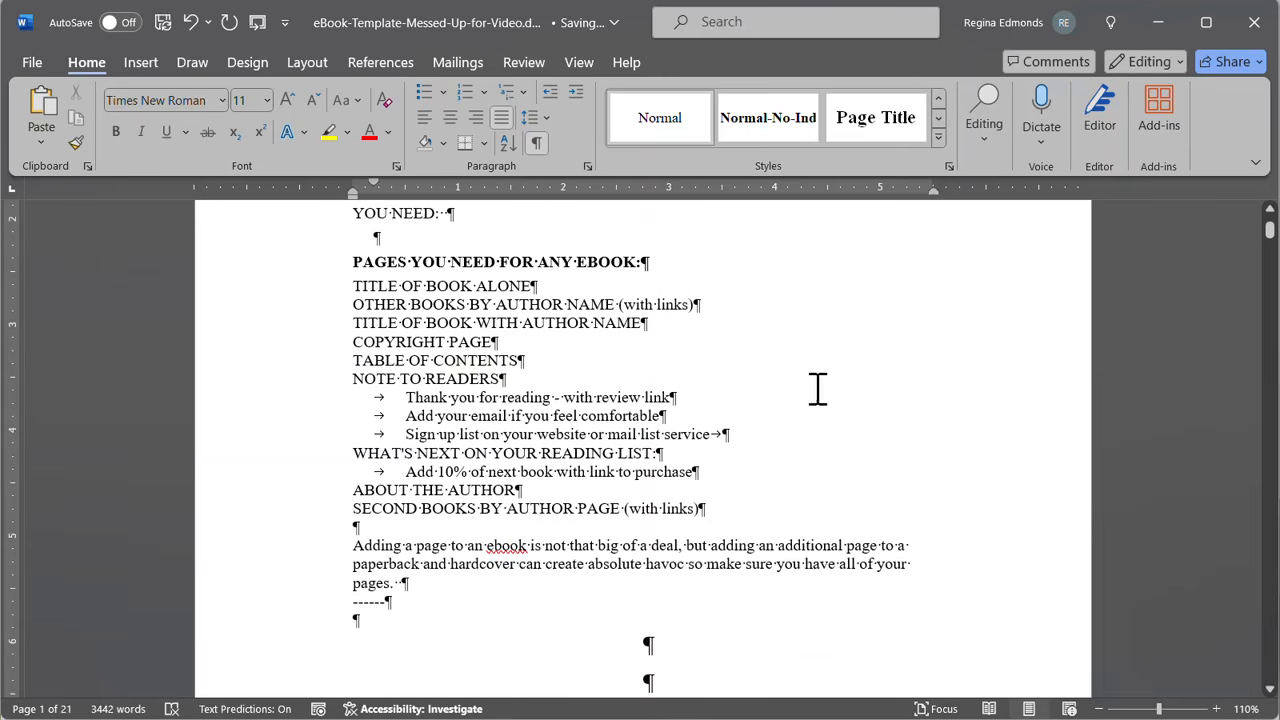
left_click_drag(352, 286, 738, 513)
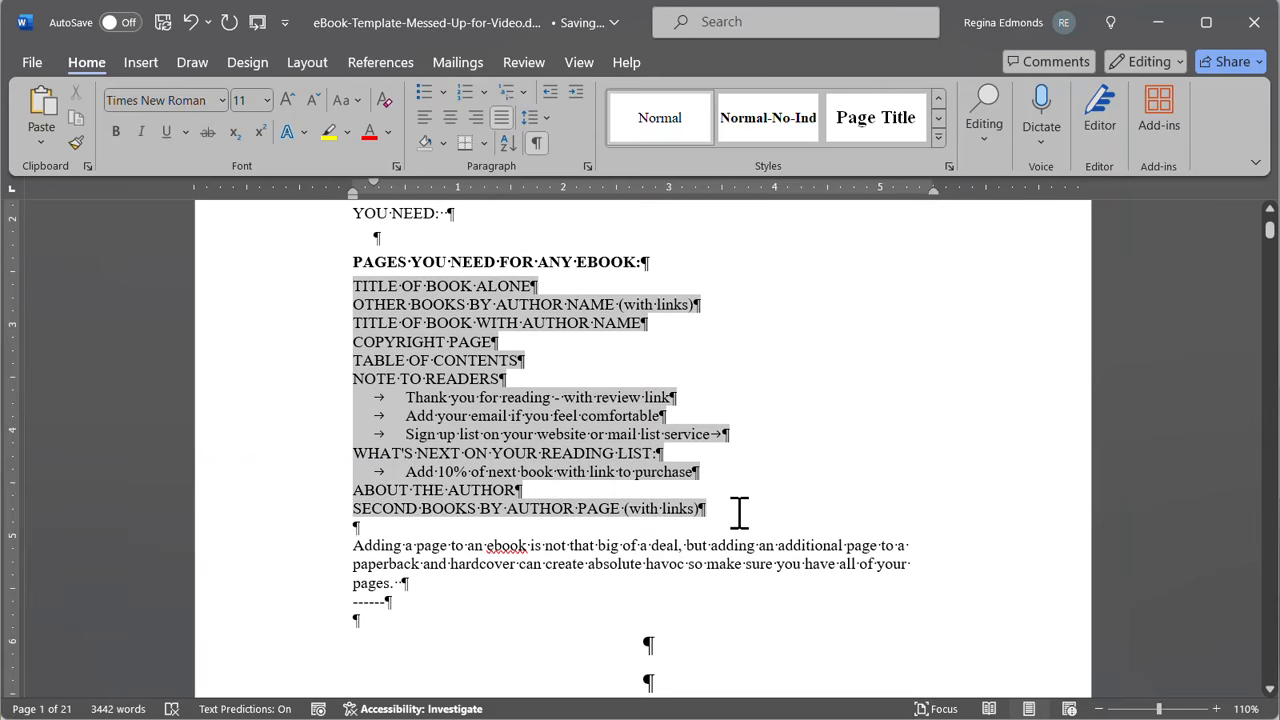
left_click(826, 335)
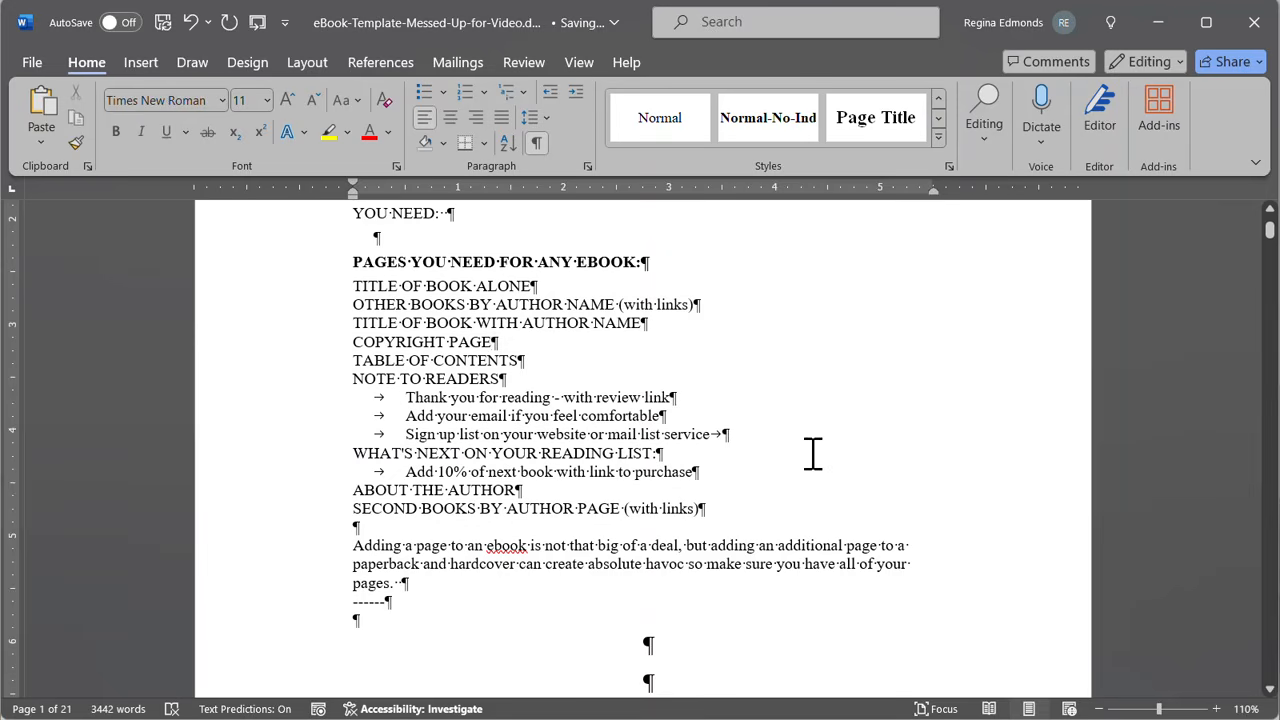
scroll(950, 430, "down", 2)
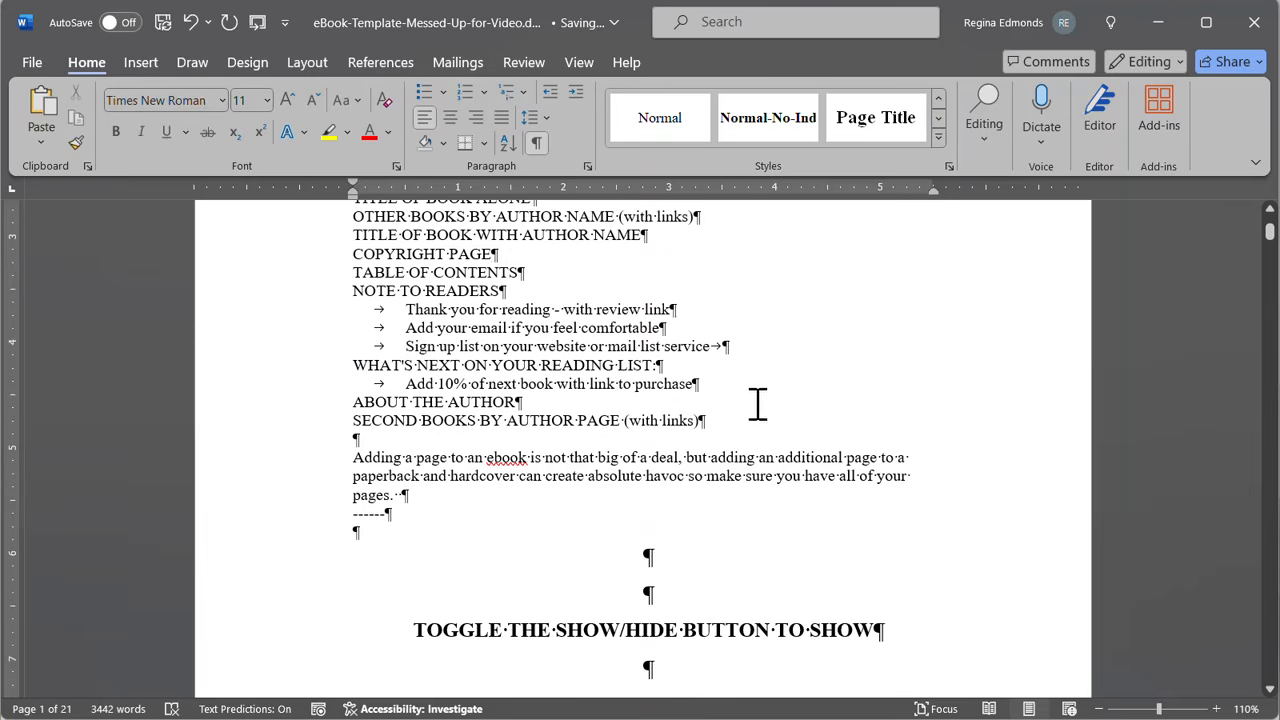
scroll(820, 425, "up", 2)
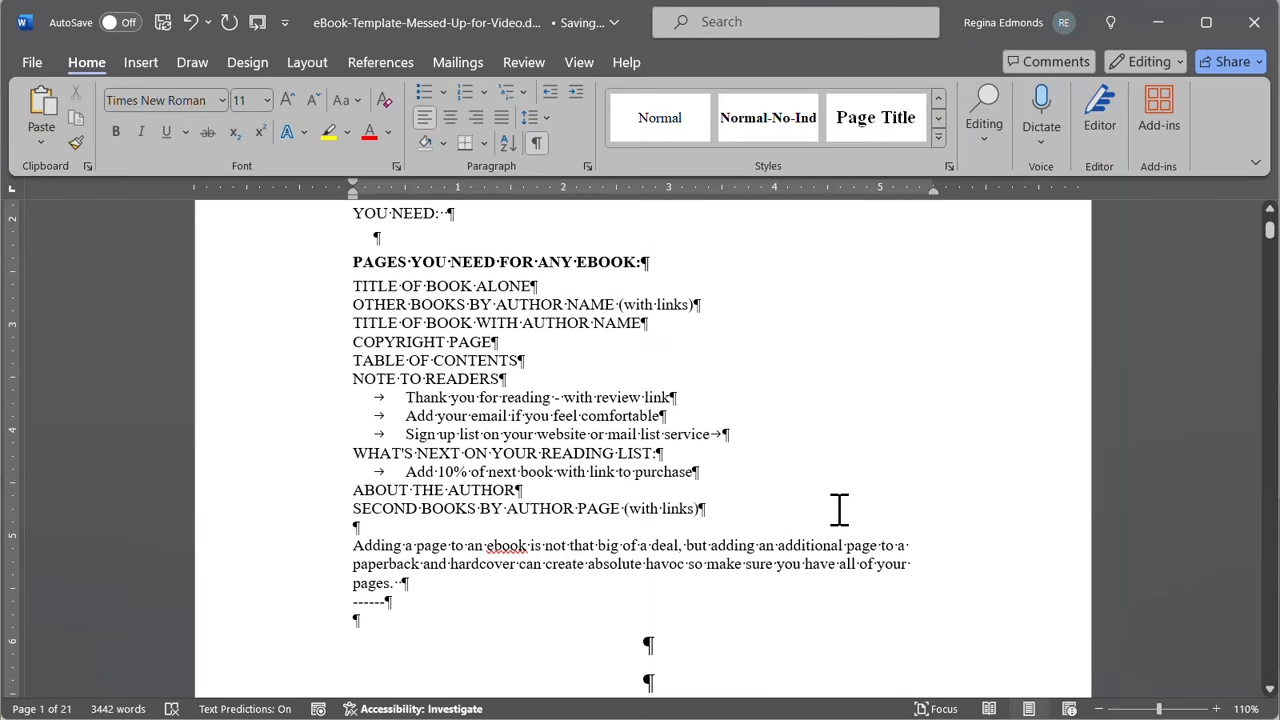
scroll(886, 563, "down", 6)
scroll(886, 563, "up", 5)
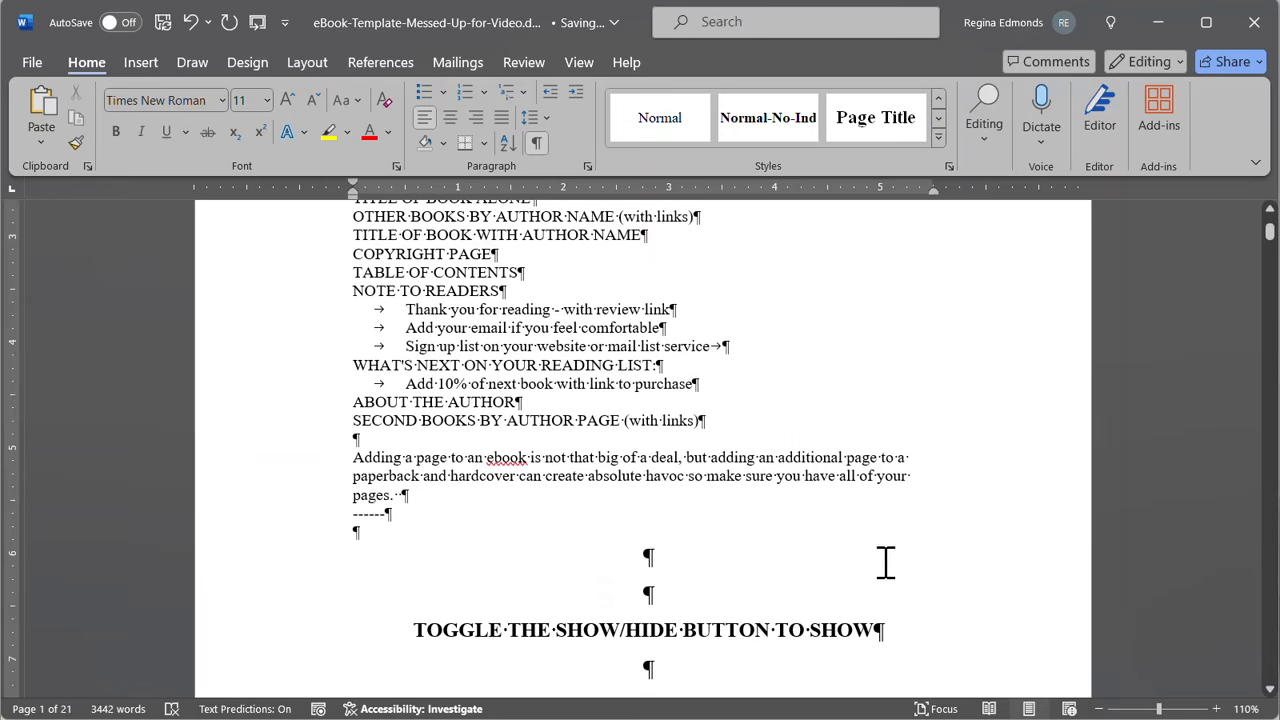
- Following the FIRST CHANGE notes, open the custom margins settings and set them to apply to the whole document
scroll(886, 563, "down", 10)
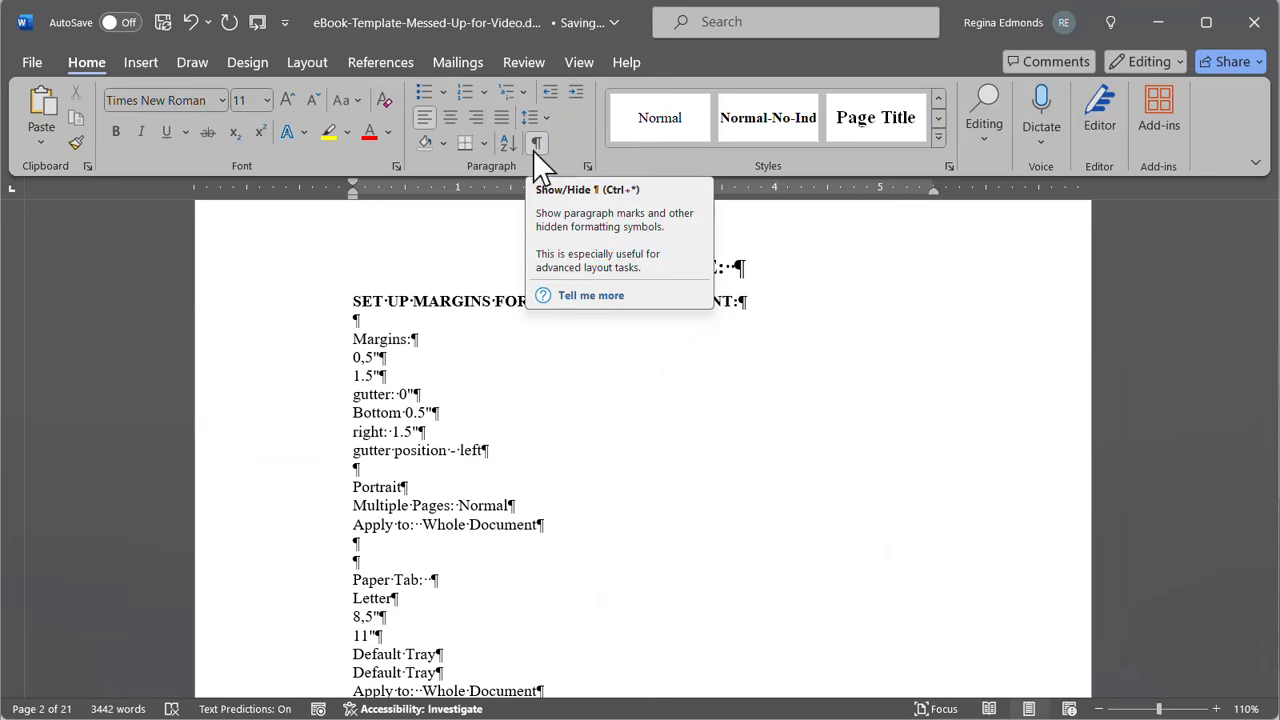
scroll(869, 449, "down", 2)
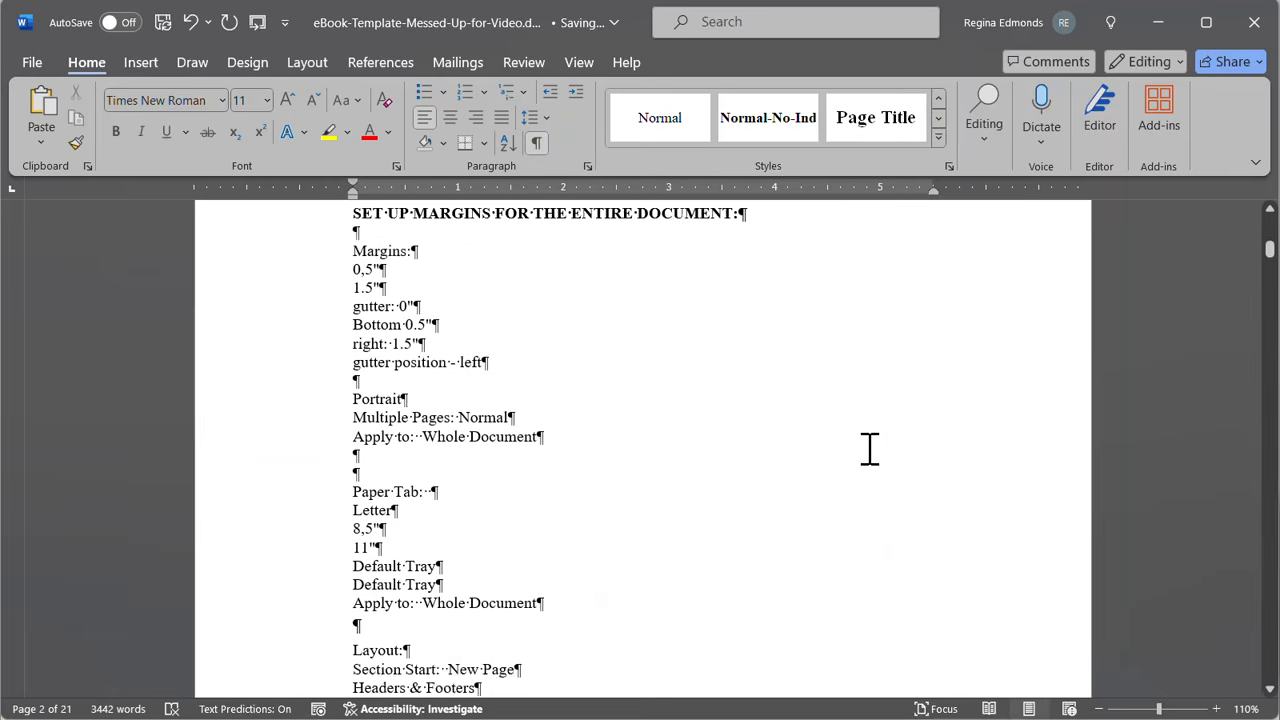
scroll(869, 449, "up", 2)
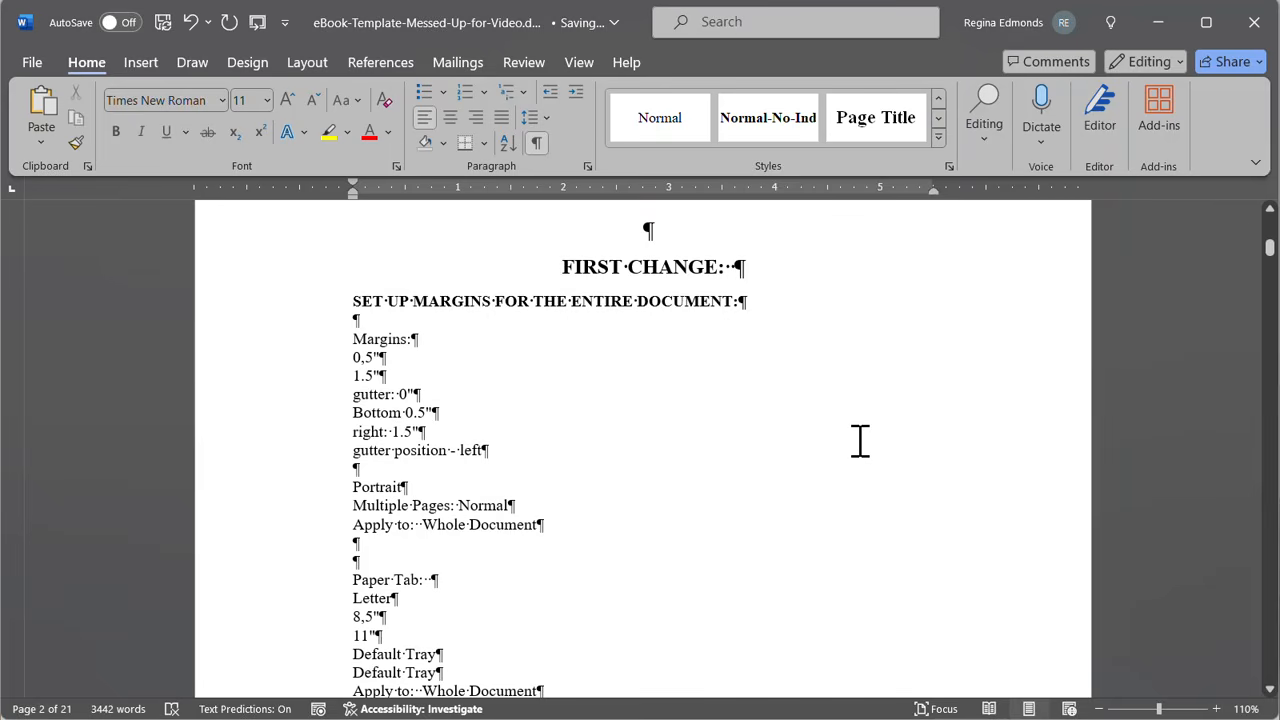
left_click(313, 68)
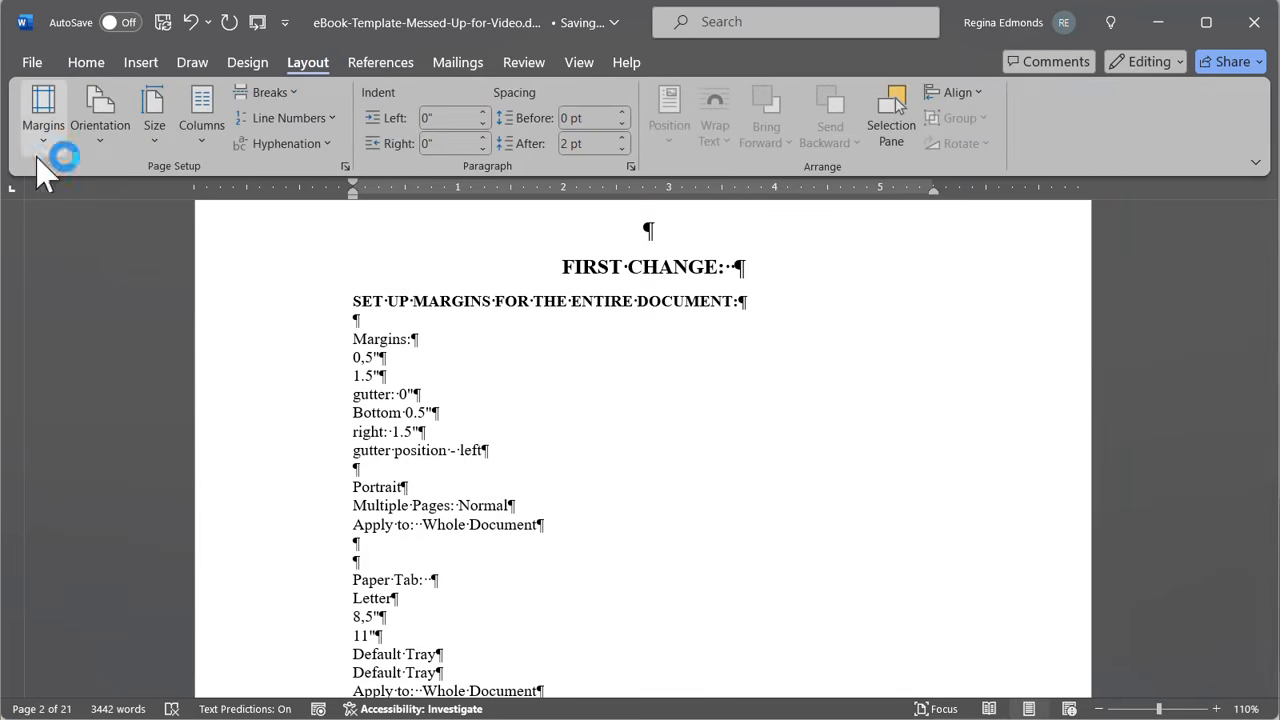
left_click(45, 128)
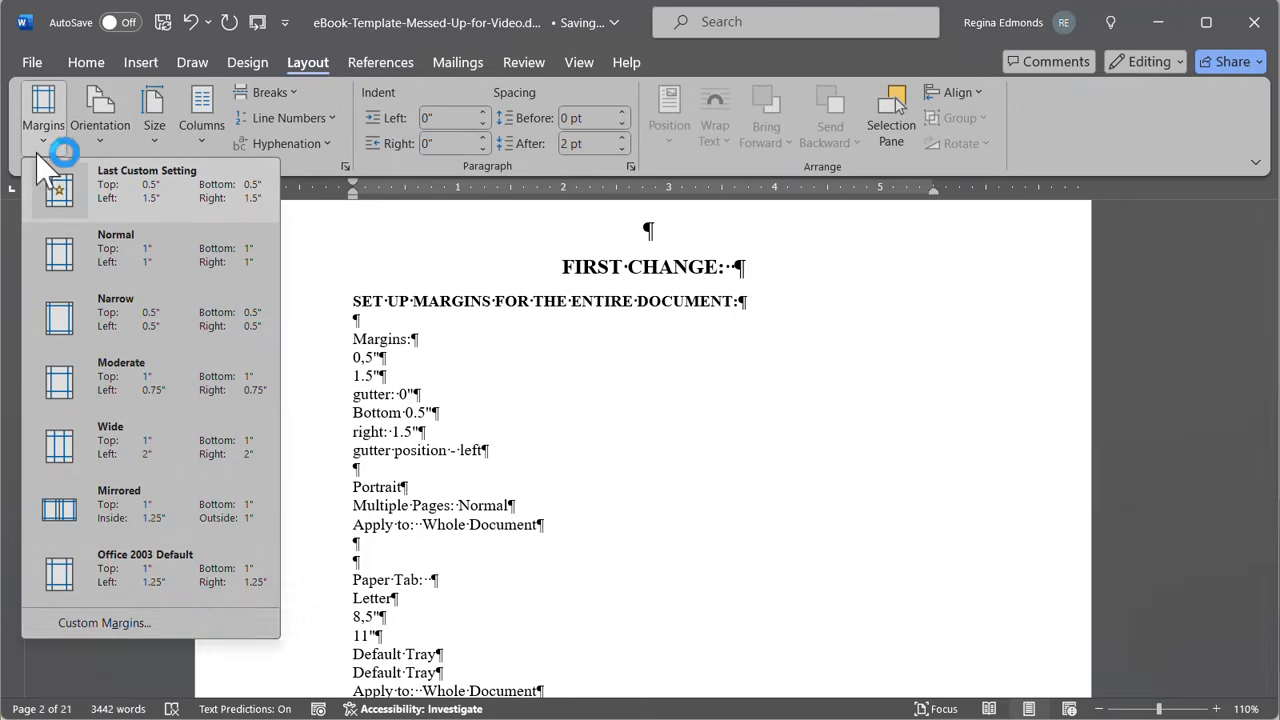
left_click(160, 625)
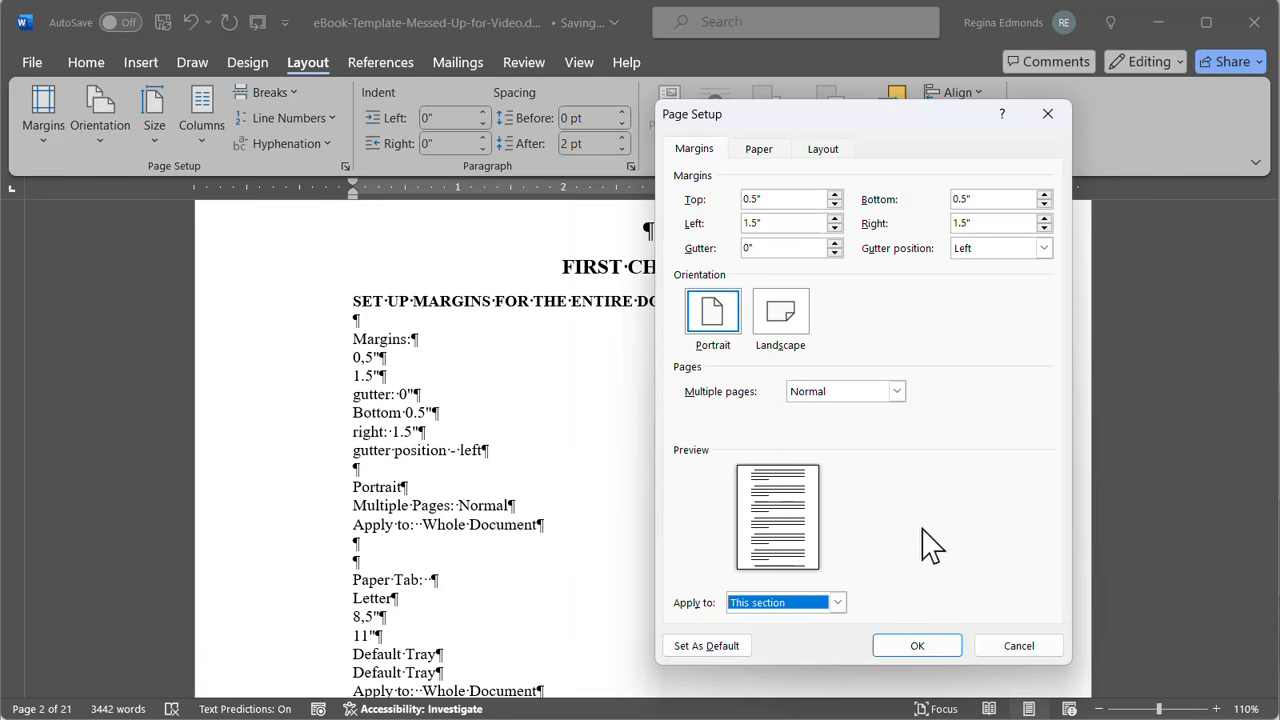
left_click(838, 604)
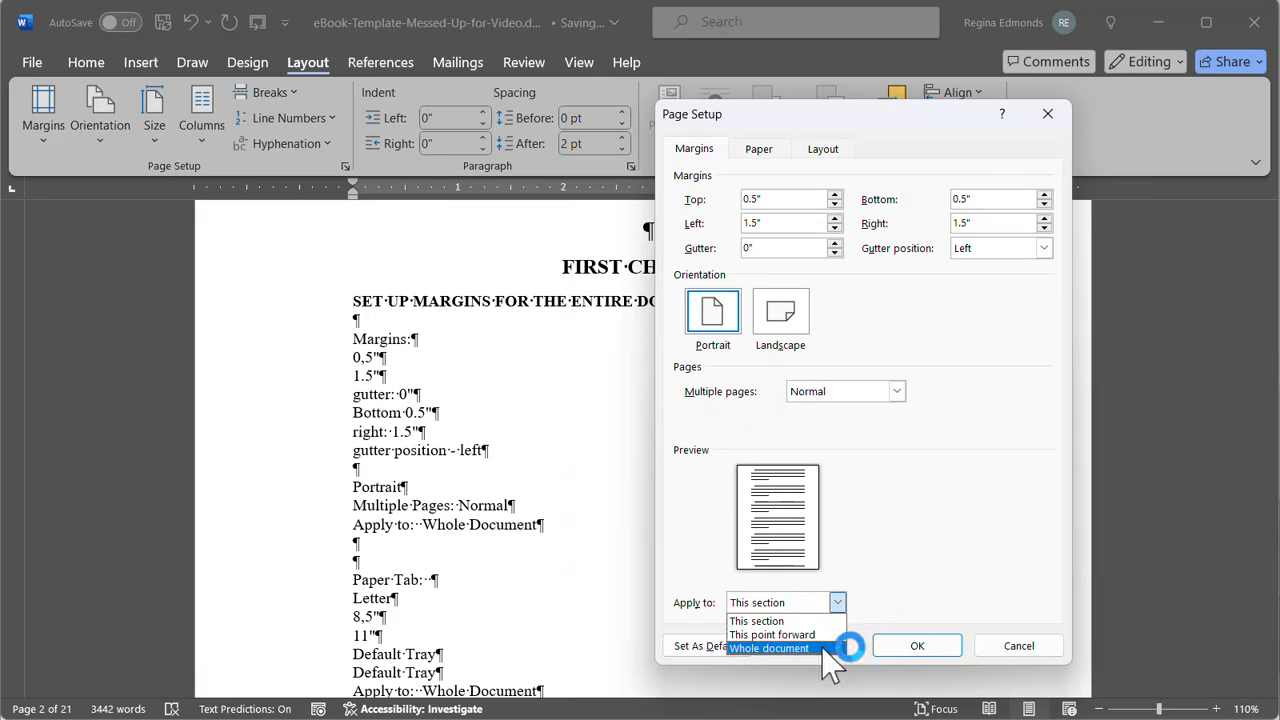
left_click(790, 648)
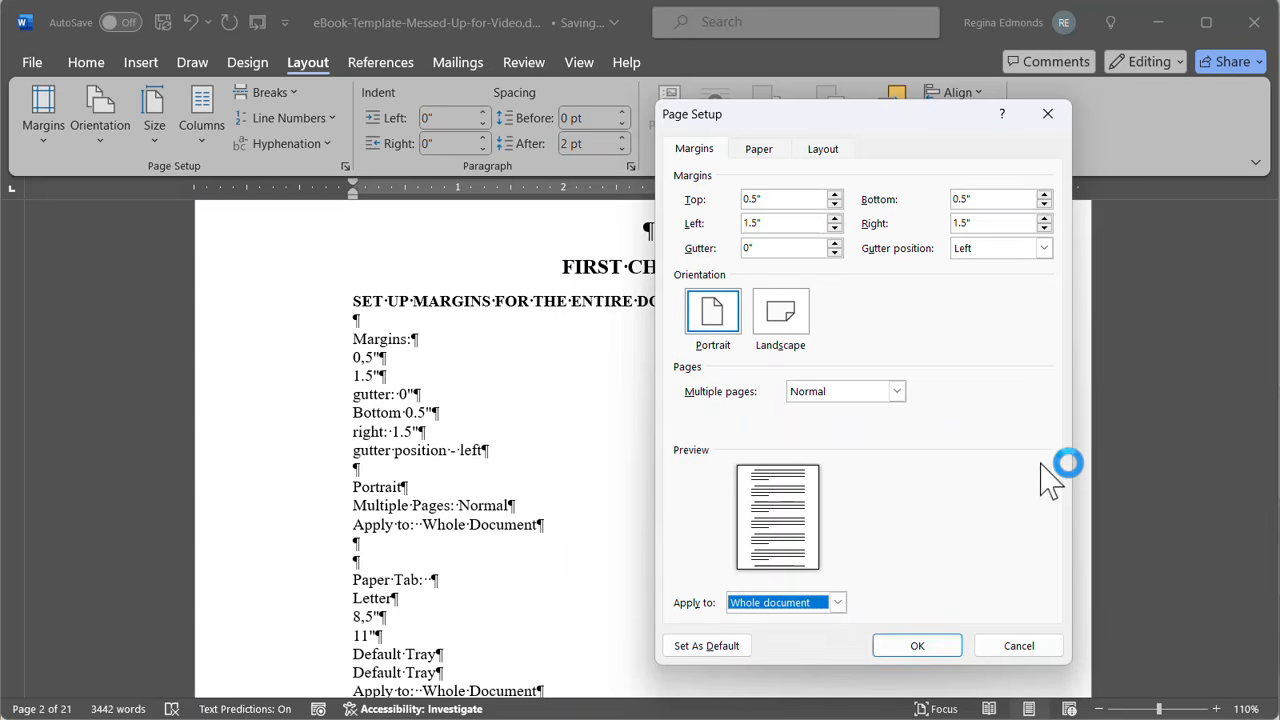
- Check the paper and layout settings in the page setup, and confirm the setup for the whole document
left_click(759, 150)
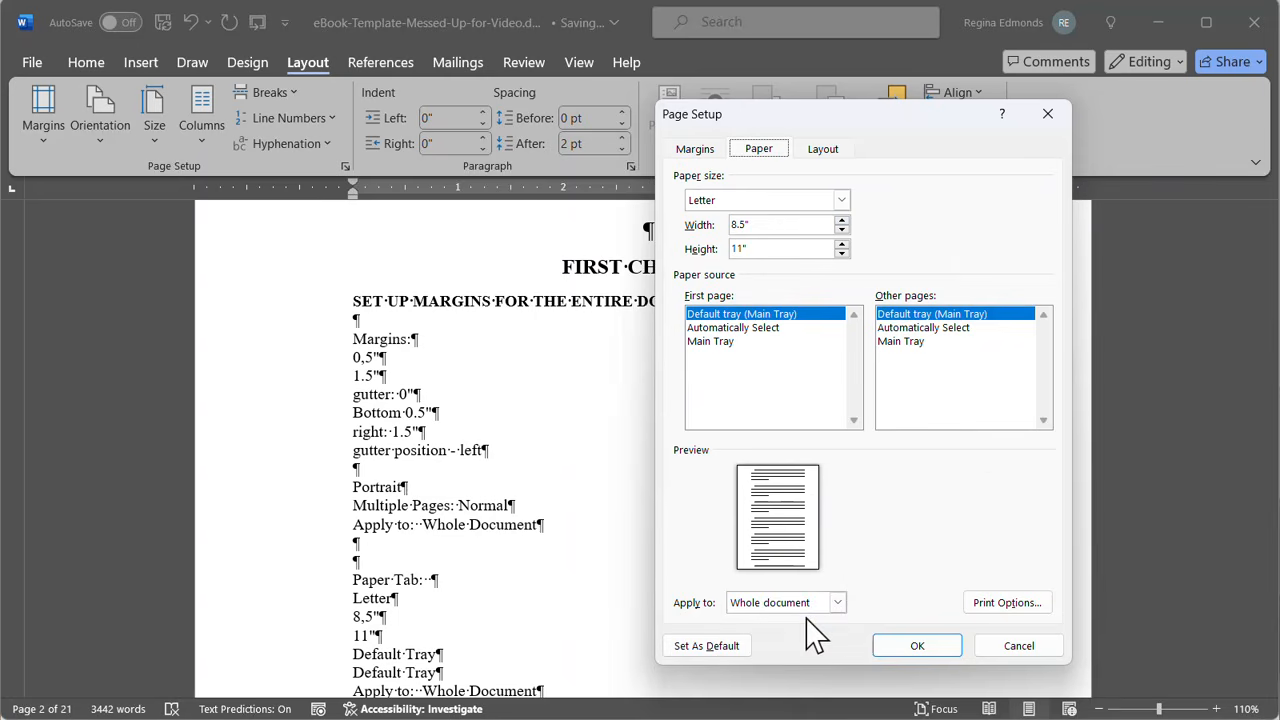
left_click(838, 160)
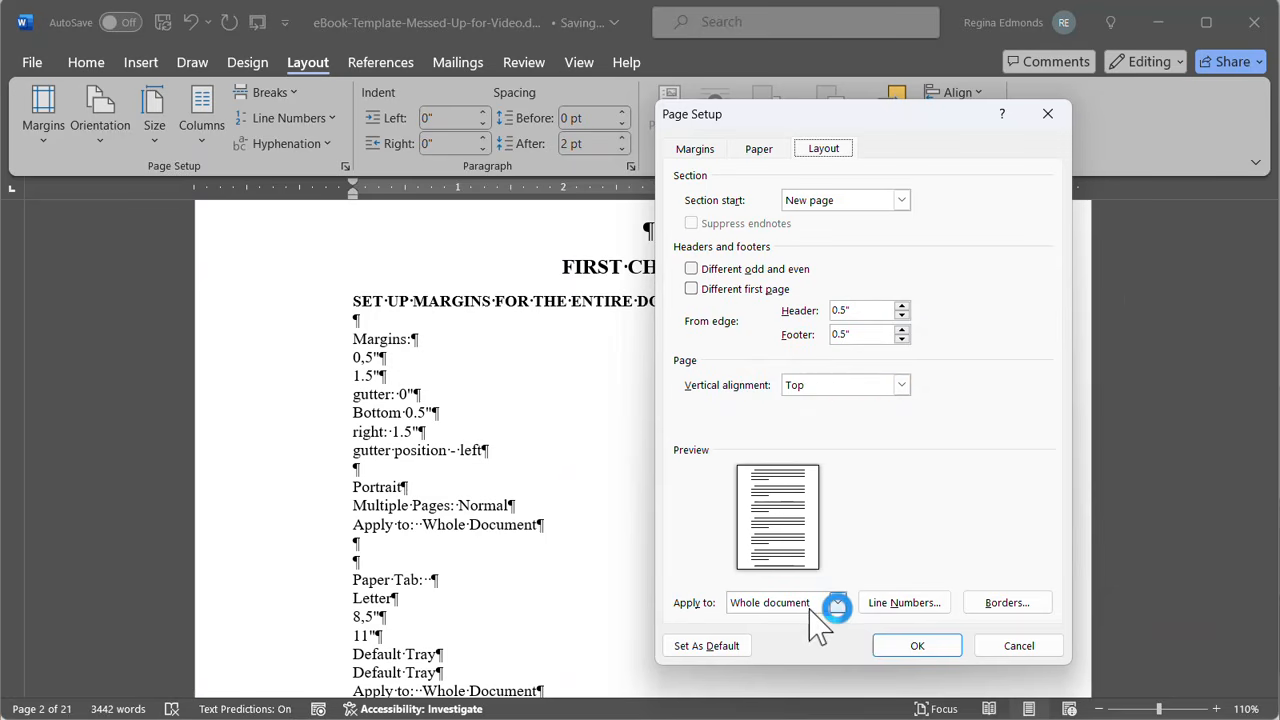
left_click(905, 645)
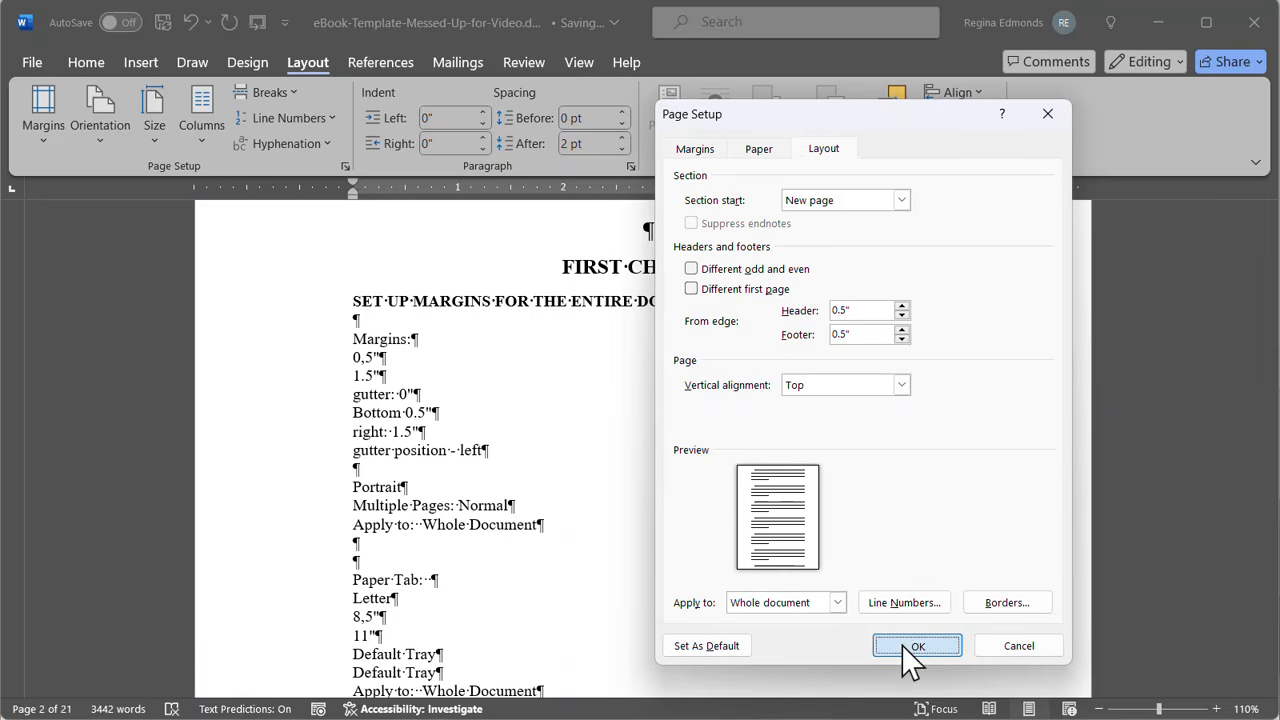
- Find the STYLES FOR ANY EBOOK list and highlight its entries from Heading 1 through Page Title for review
scroll(773, 522, "up", 6)
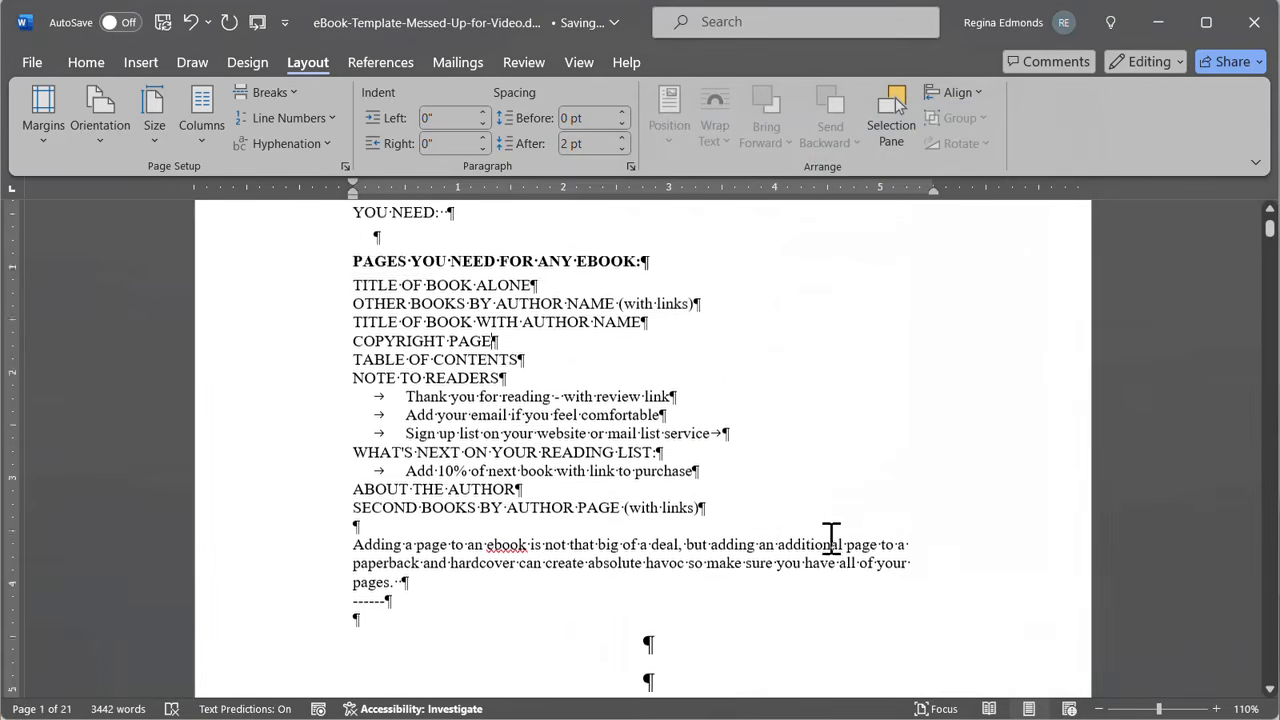
scroll(914, 331, "down", 15)
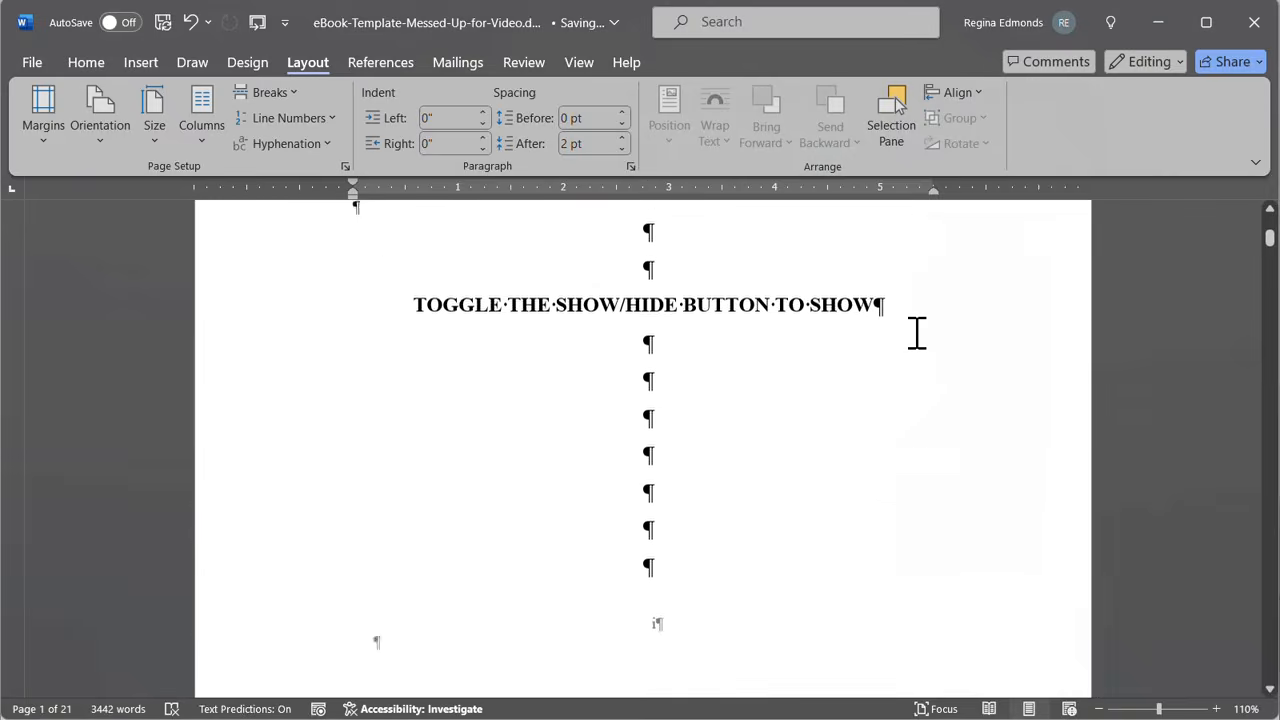
scroll(917, 333, "down", 12)
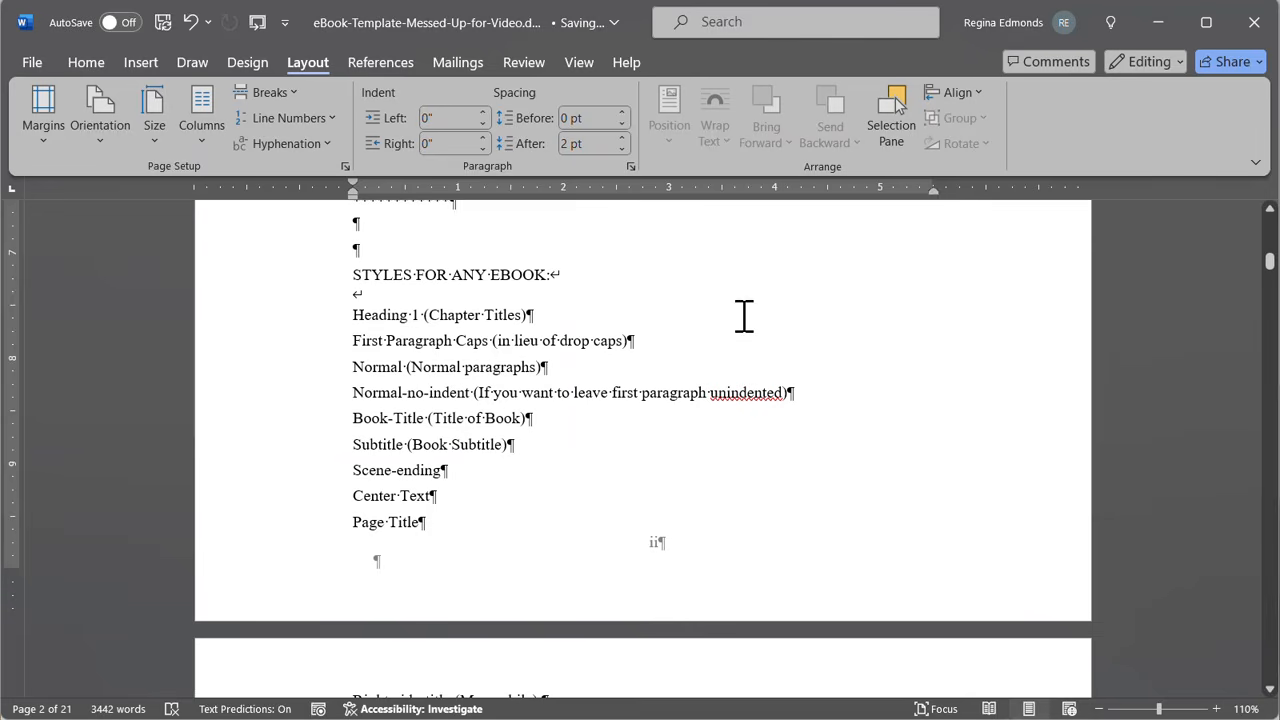
left_click_drag(355, 315, 496, 526)
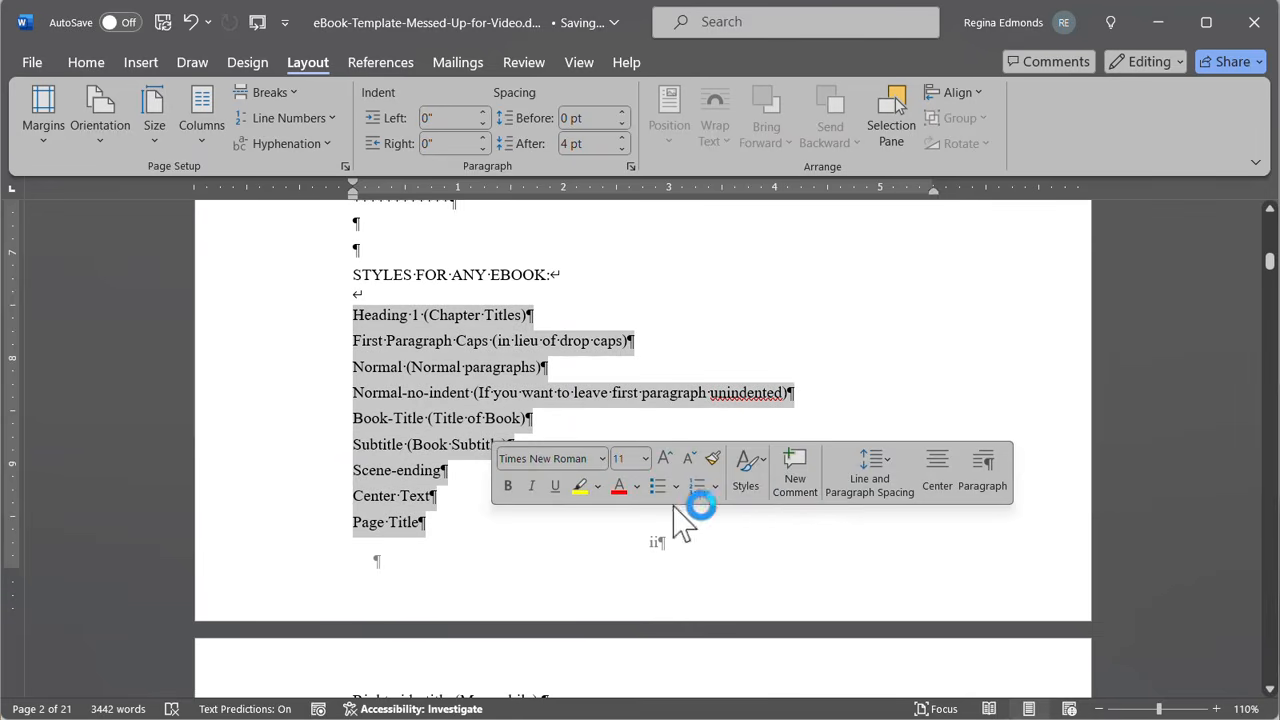
left_click(911, 306)
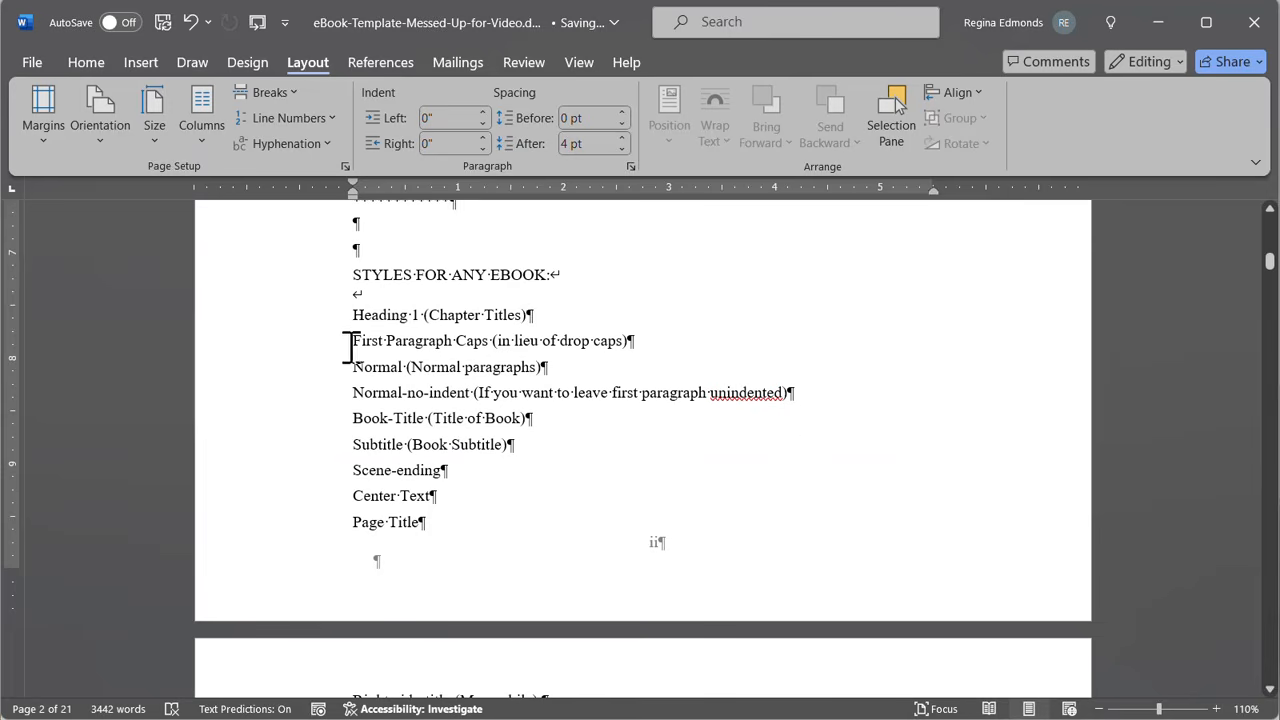
- Highlight the entries from First Paragraph Caps through Page Title in the eBook styles list for review
left_click_drag(352, 340, 437, 522)
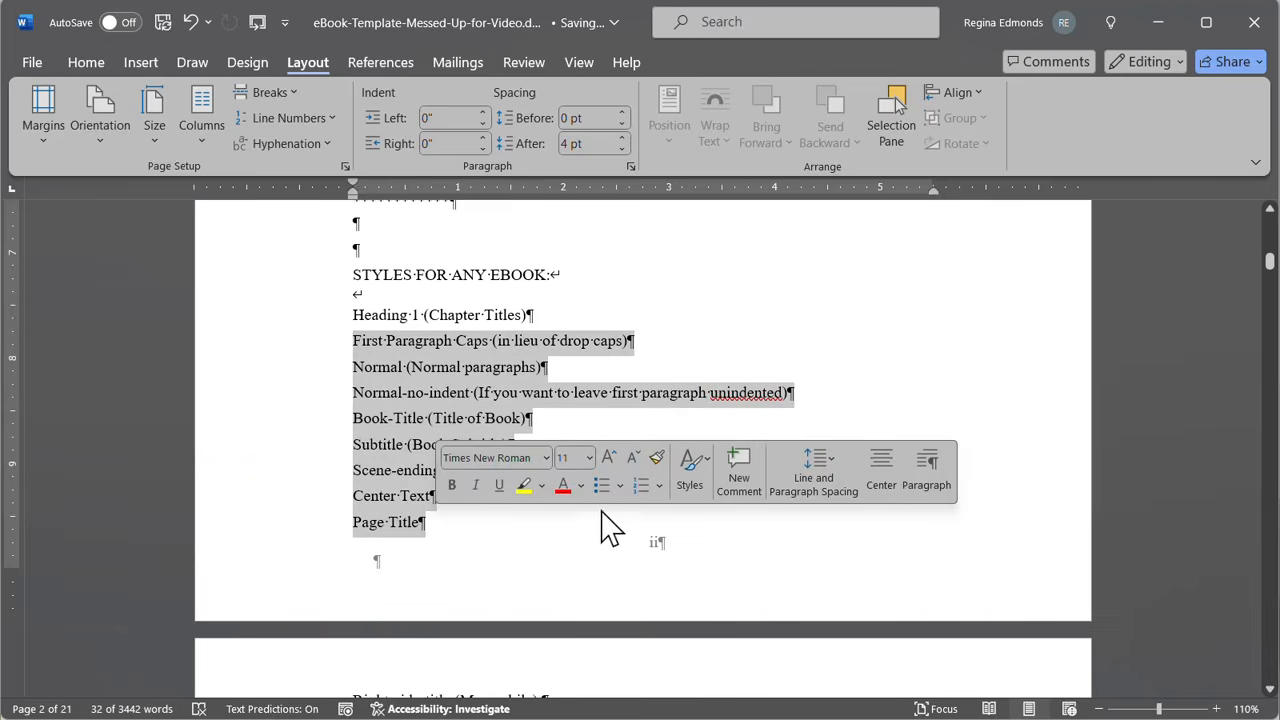
left_click(886, 311)
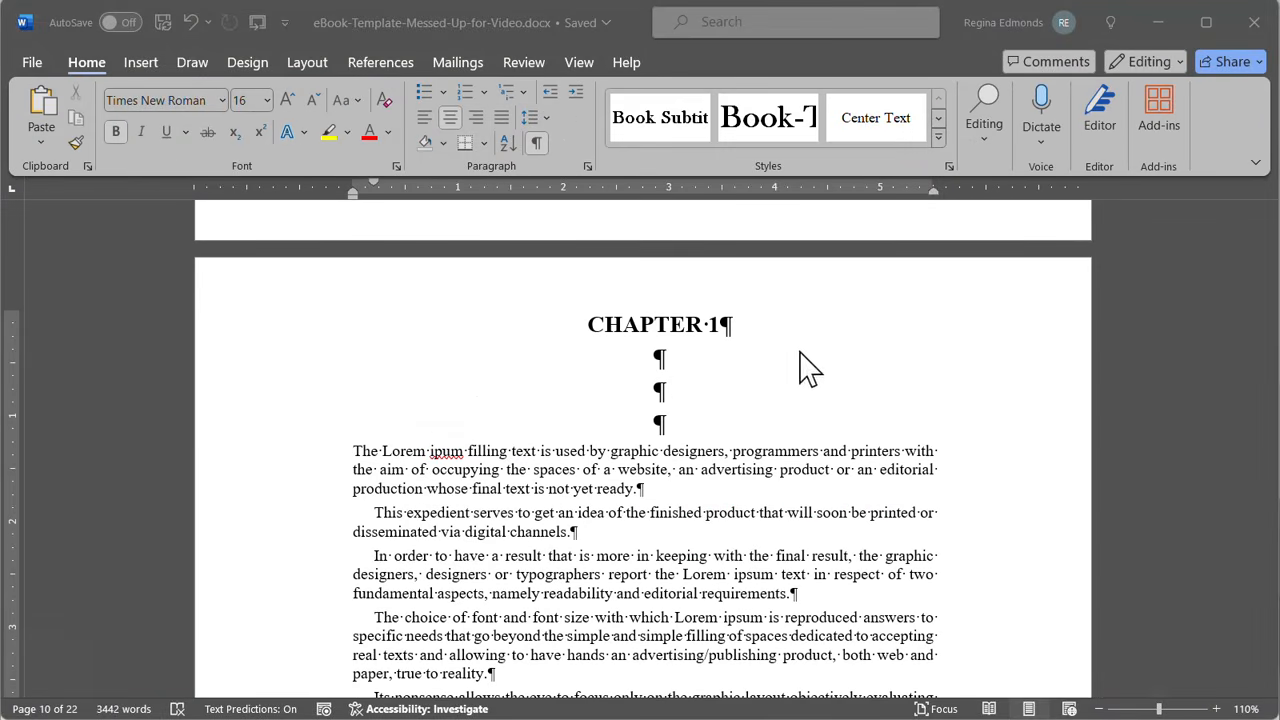
- Look through the Chapter 1 pages and highlight the CHAPTER 1 title to examine its manual formatting and the blank lines beneath it
scroll(786, 392, "down", 12)
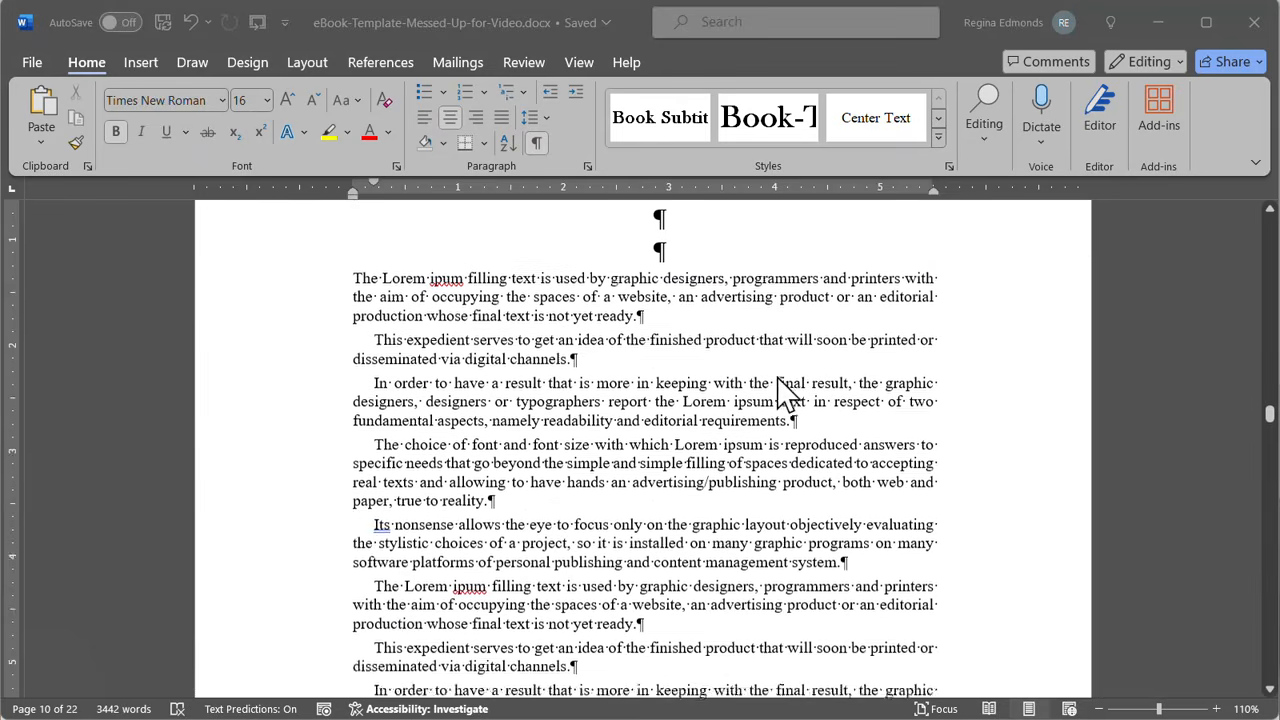
scroll(786, 392, "down", 7)
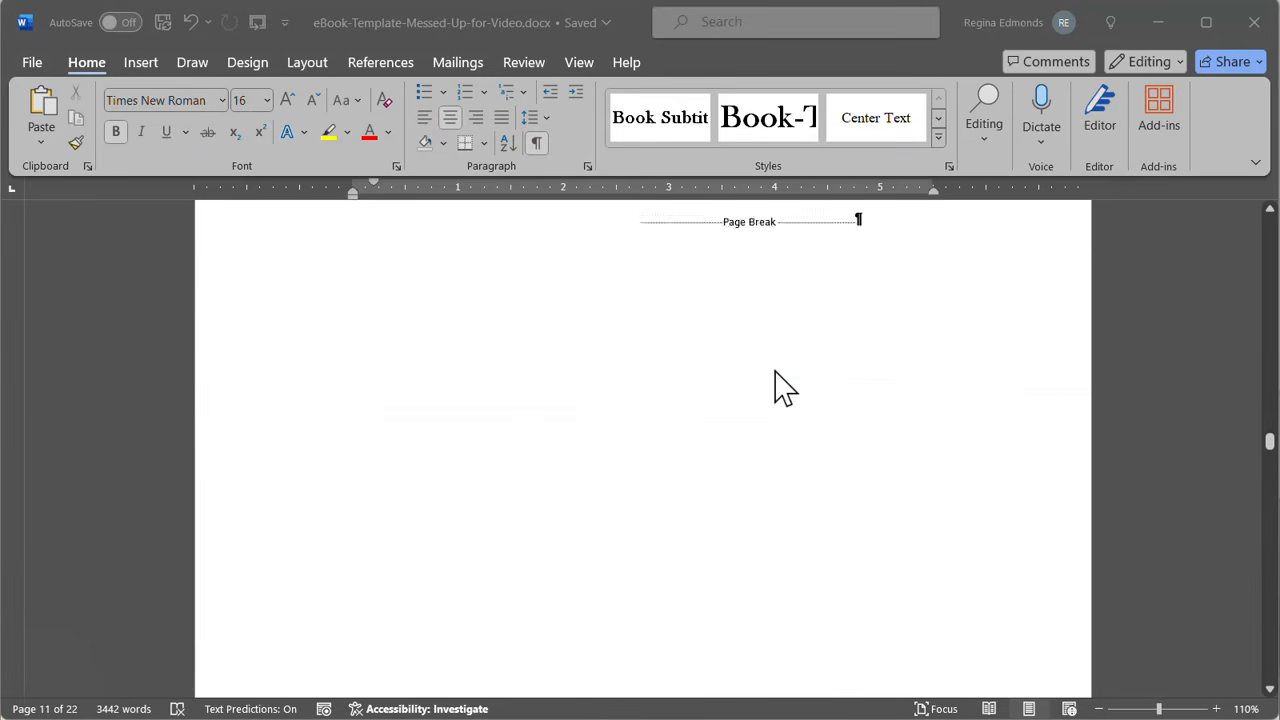
scroll(786, 388, "up", 5)
scroll(776, 372, "up", 12)
scroll(776, 372, "down", 2)
left_click(624, 420)
left_click(714, 276)
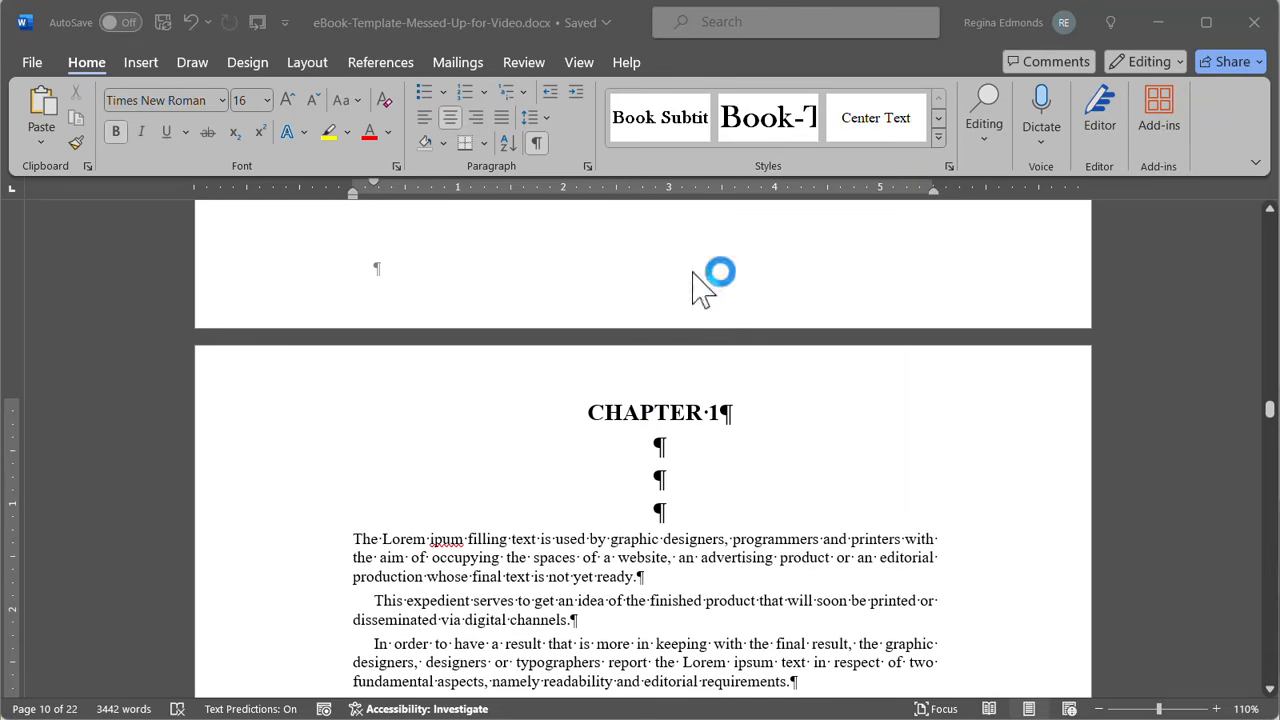
left_click(582, 402)
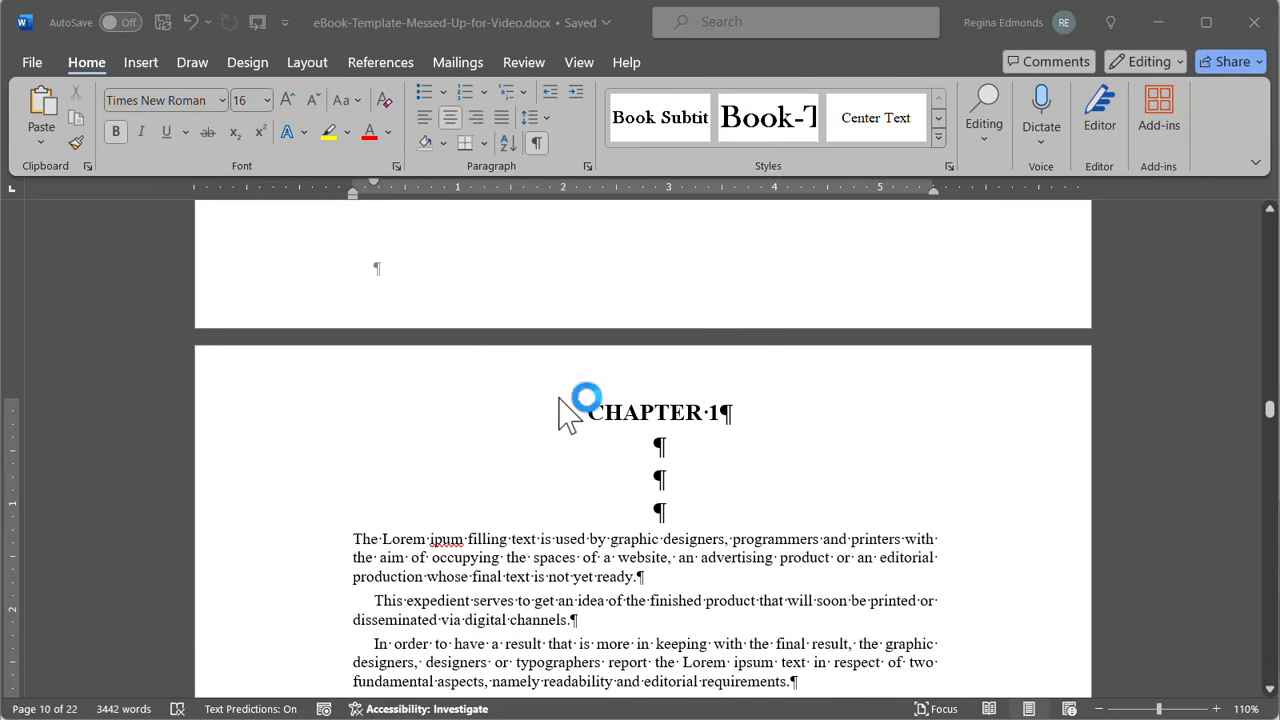
left_click_drag(724, 420, 591, 406)
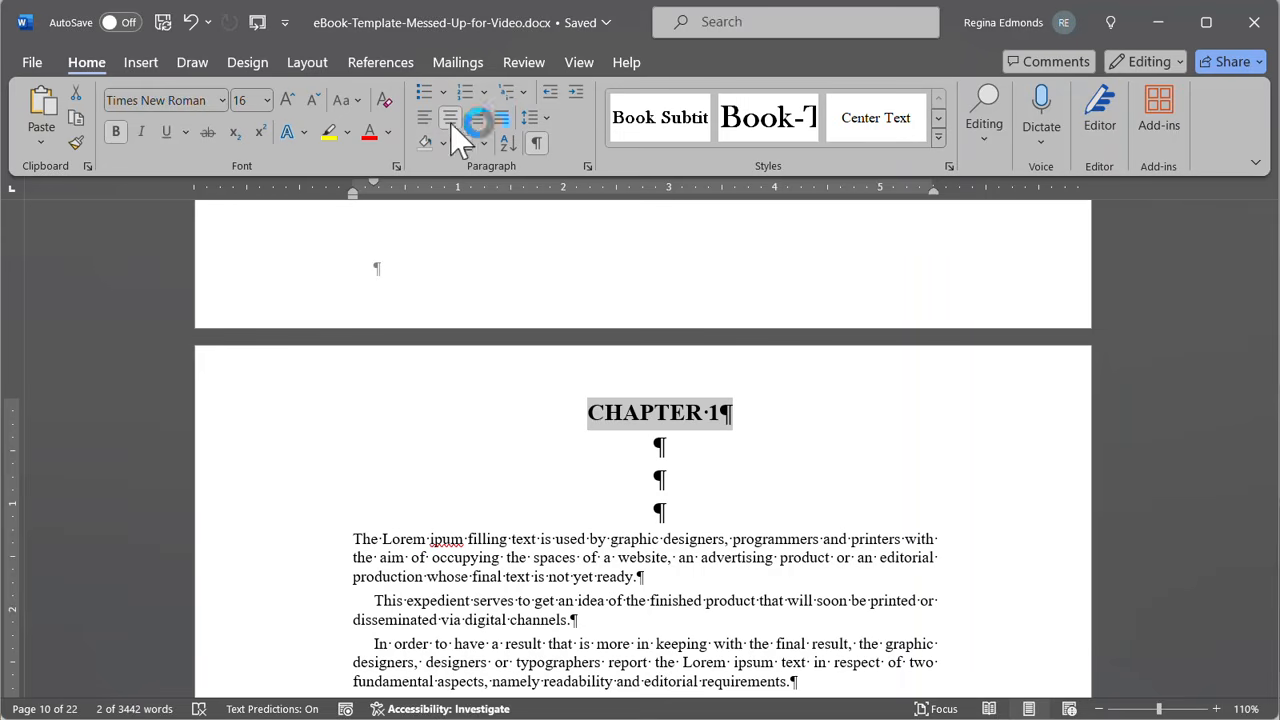
left_click(862, 434)
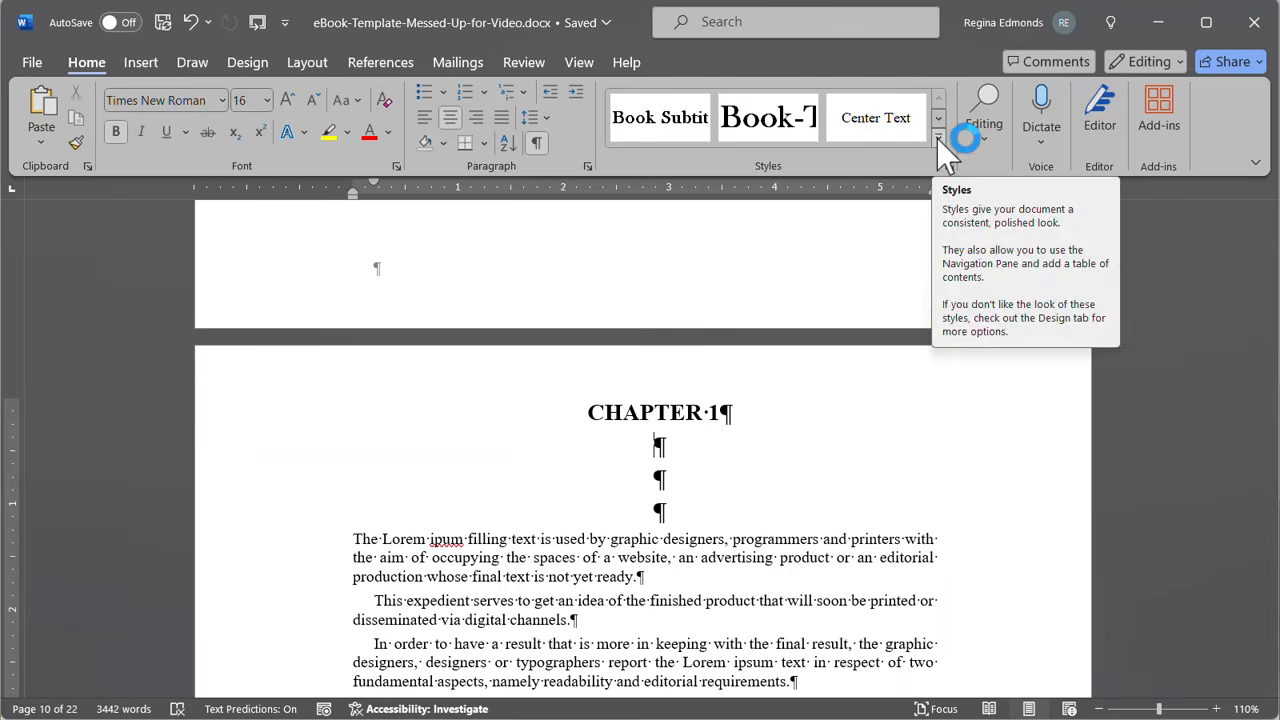
- With the CHAPTER 1 title selected, open the Heading 1 style for modification and base it on (no style)
left_click_drag(591, 410, 722, 412)
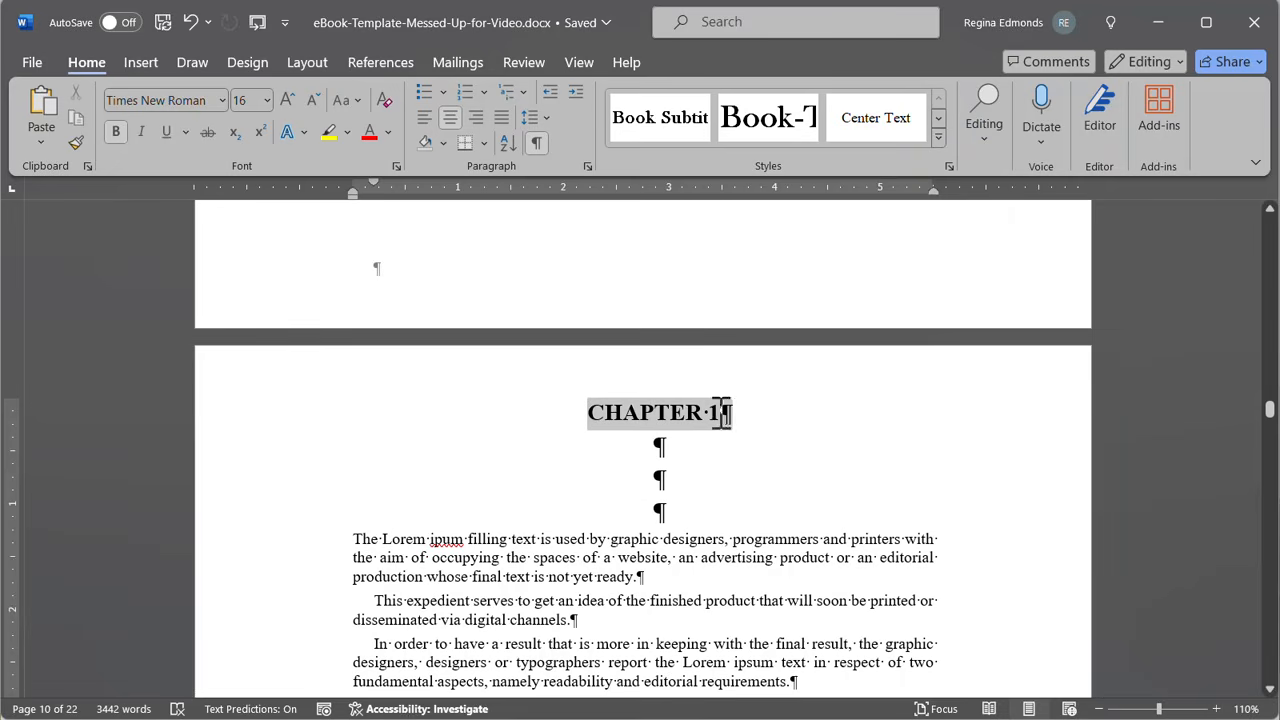
left_click(939, 143)
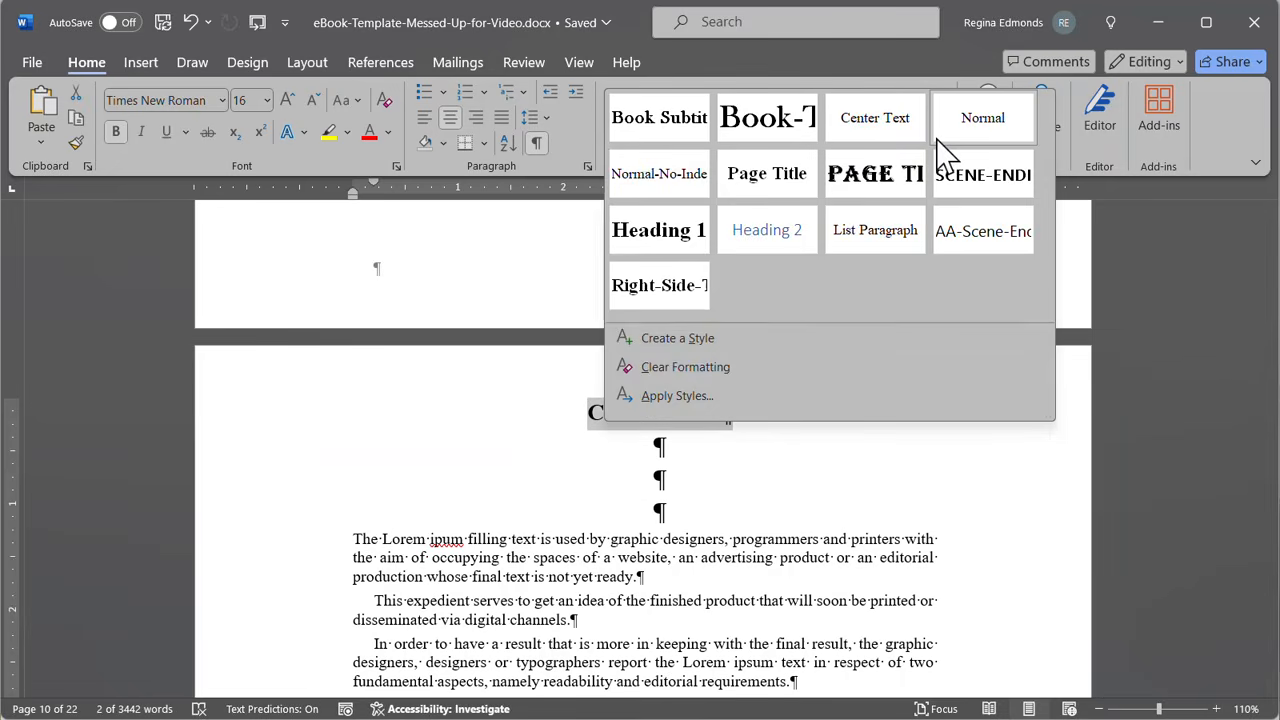
right_click(644, 230)
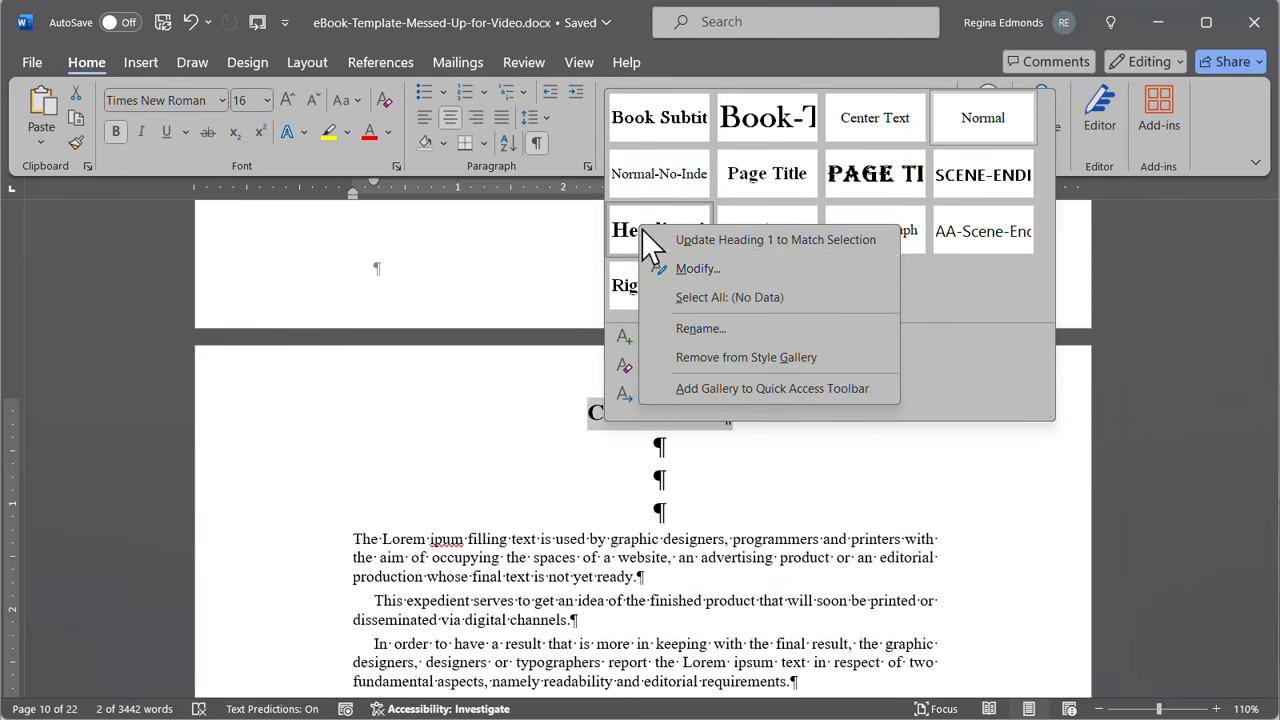
left_click(740, 271)
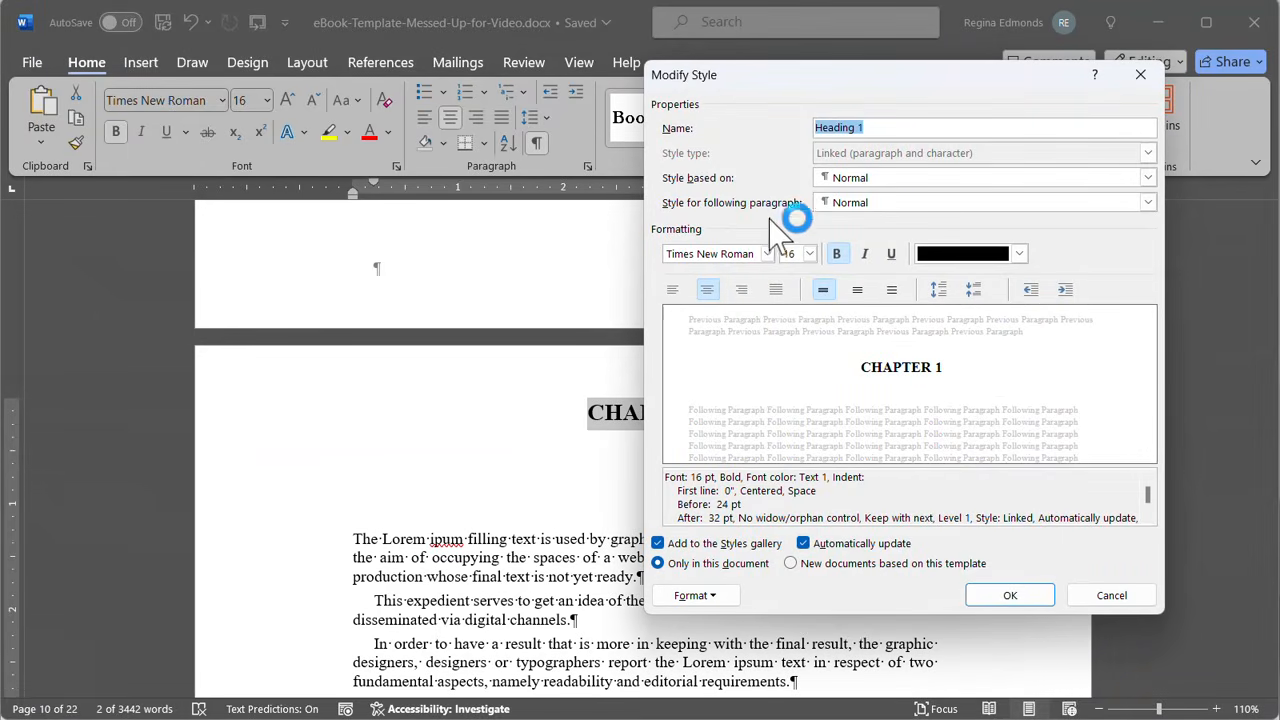
left_click(1149, 180)
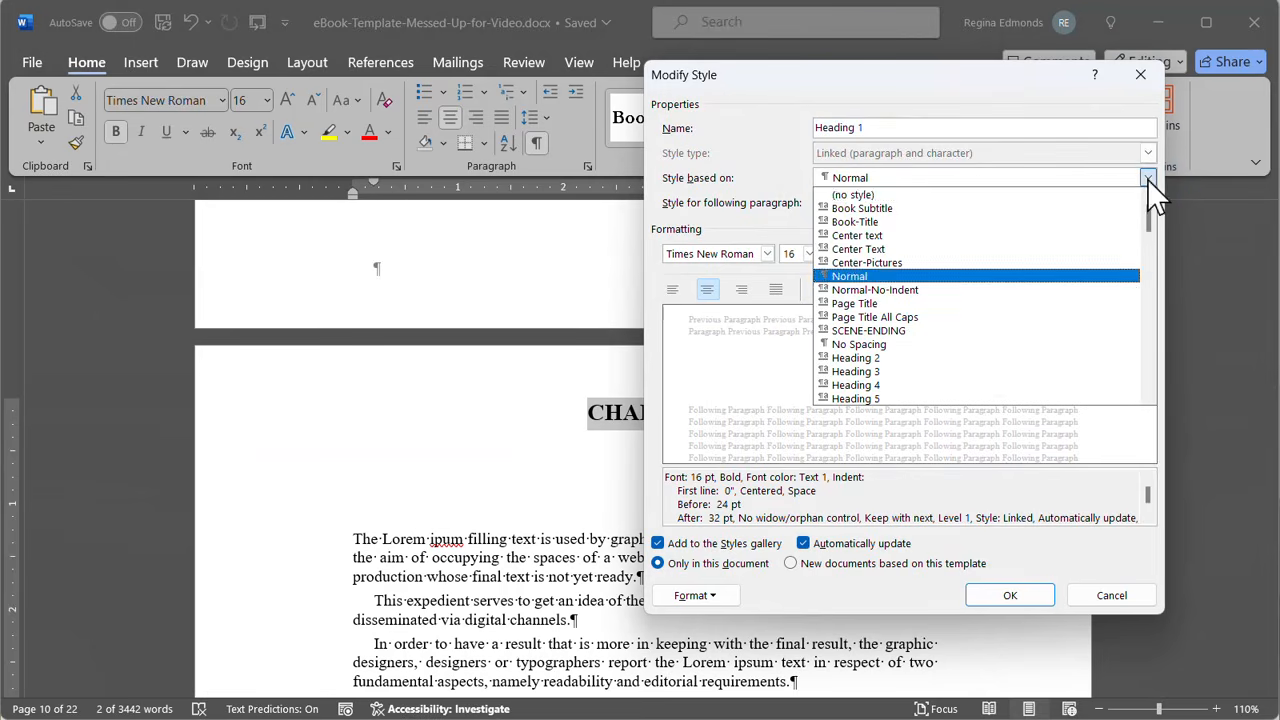
left_click(1137, 199)
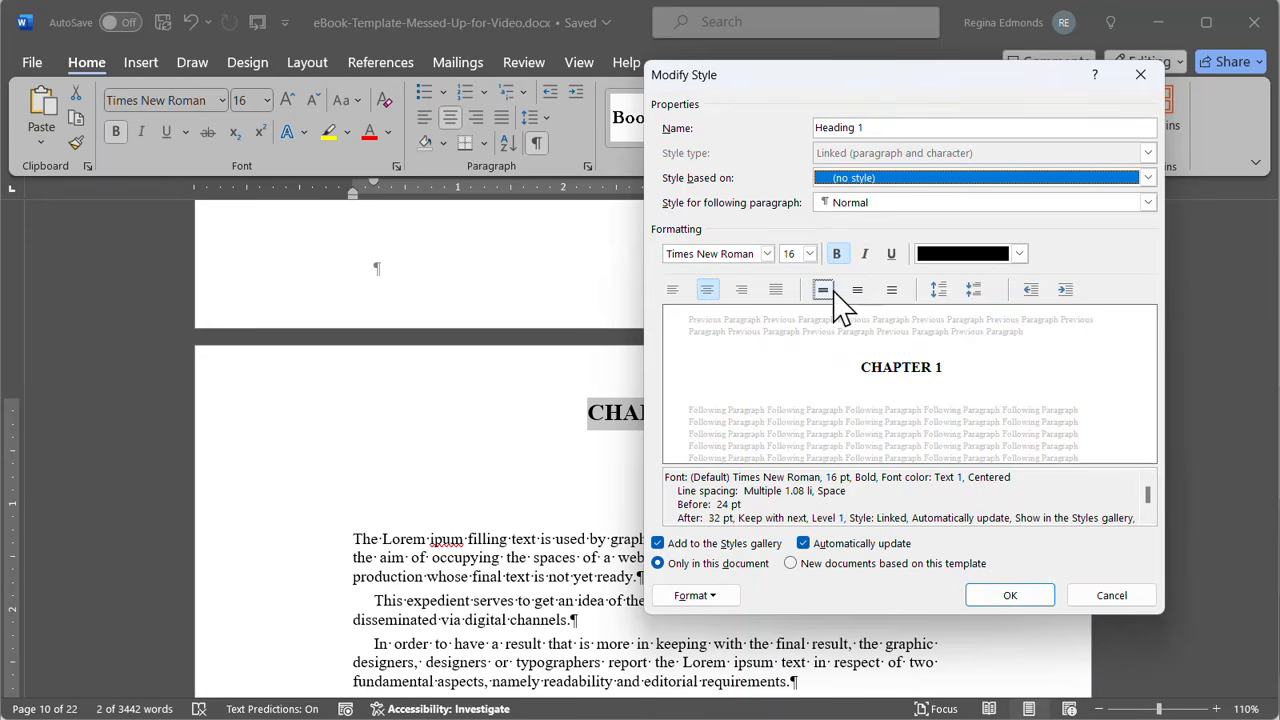
- Set the Heading 1 style's font to Tahoma at 14 pt
left_click(767, 254)
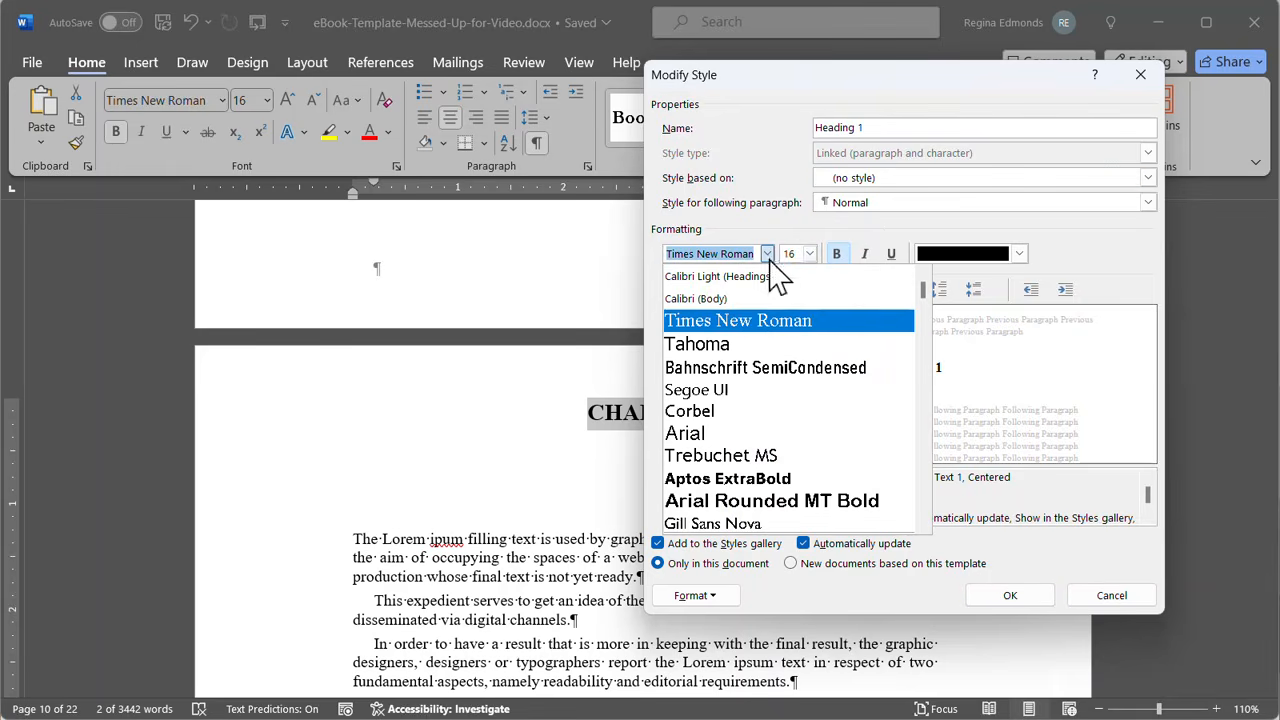
left_click(712, 344)
left_click(810, 253)
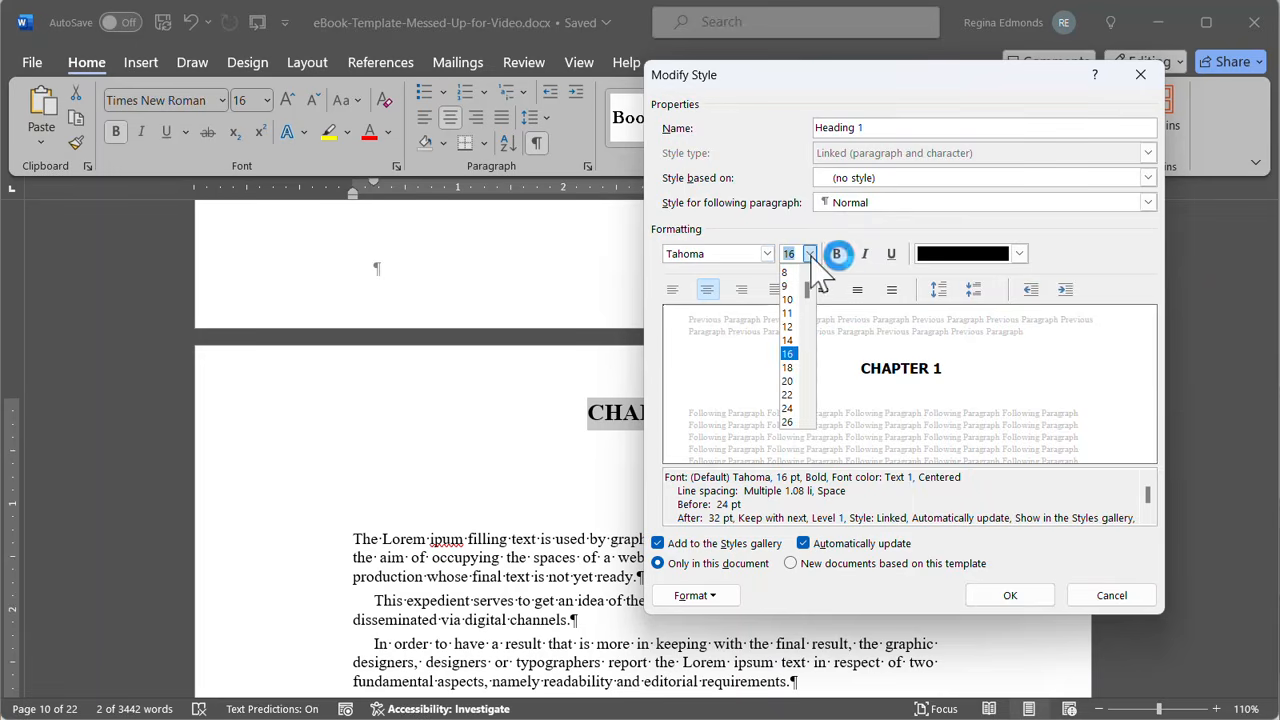
left_click(800, 340)
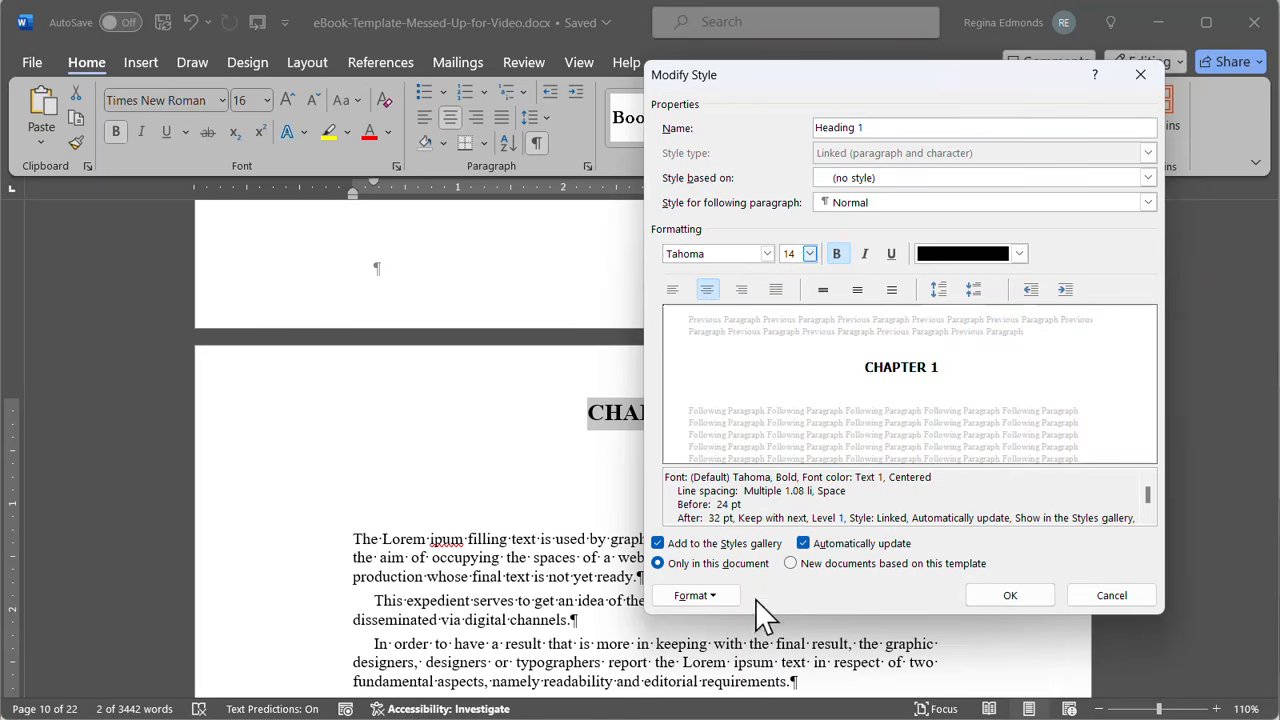
- Give the Heading 1 style single line spacing and 32 pt of space before the paragraph, and save the style changes
left_click(695, 597)
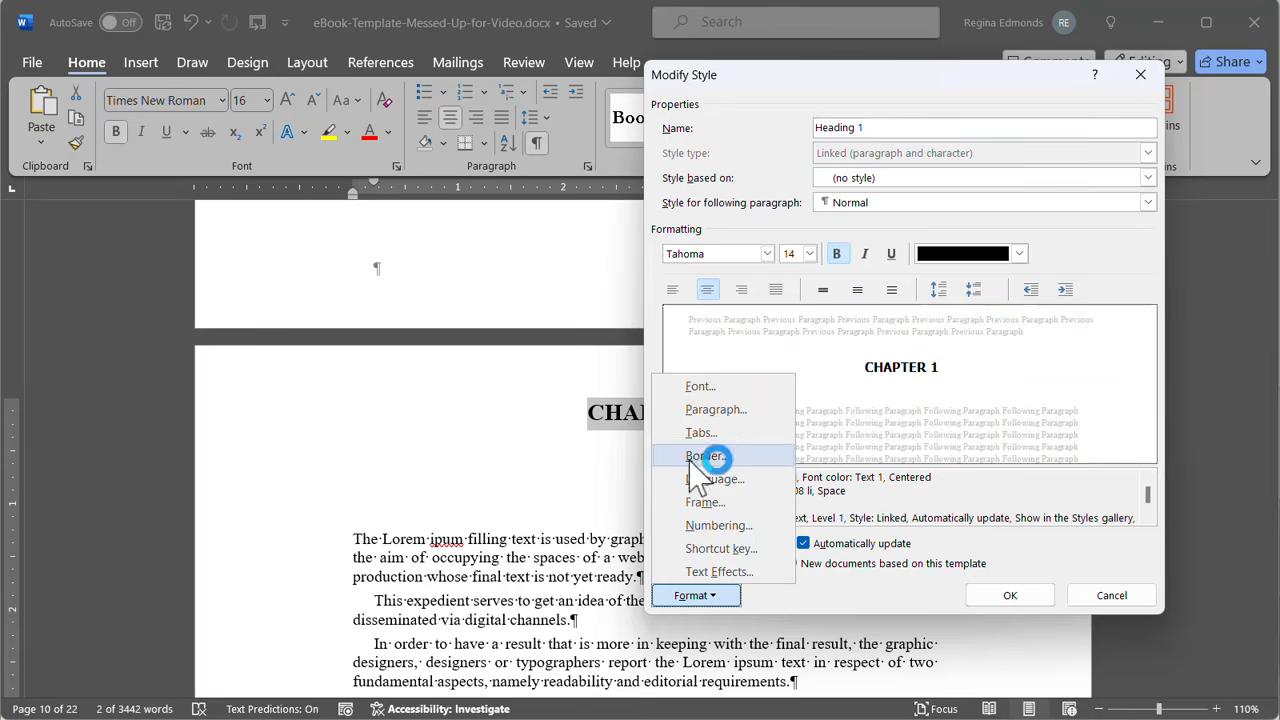
left_click(712, 410)
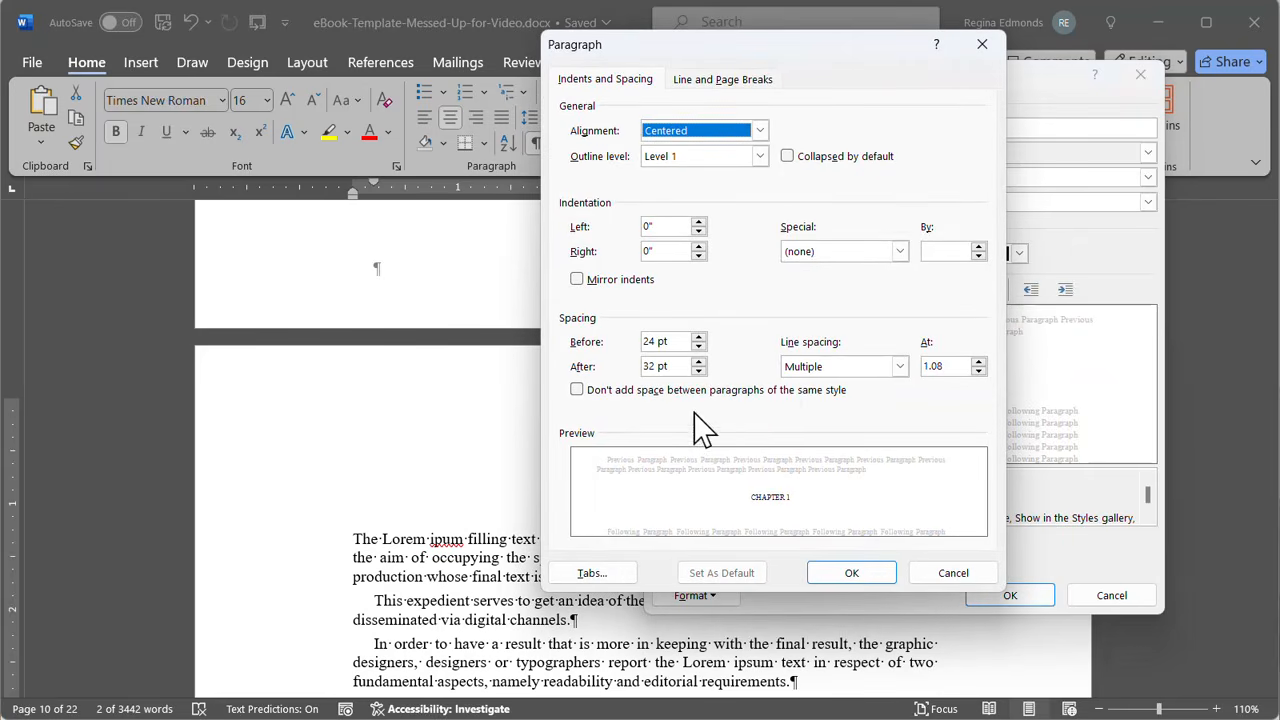
left_click(900, 366)
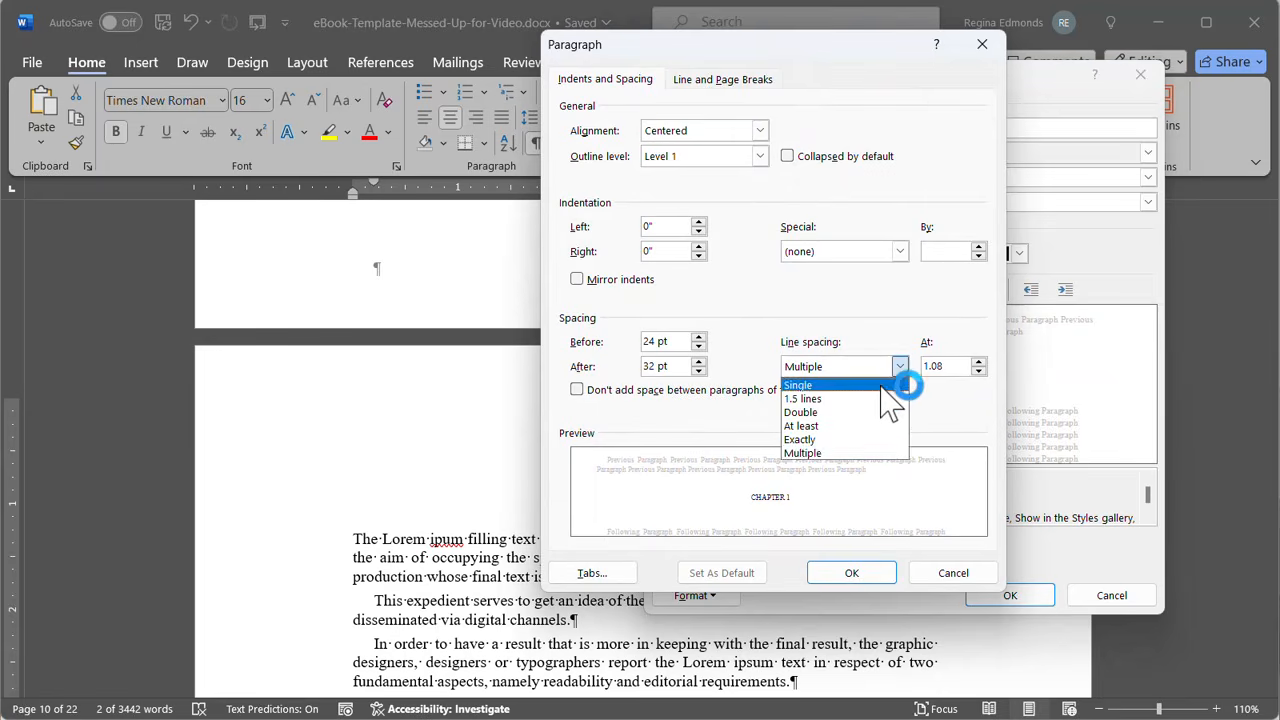
left_click(882, 386)
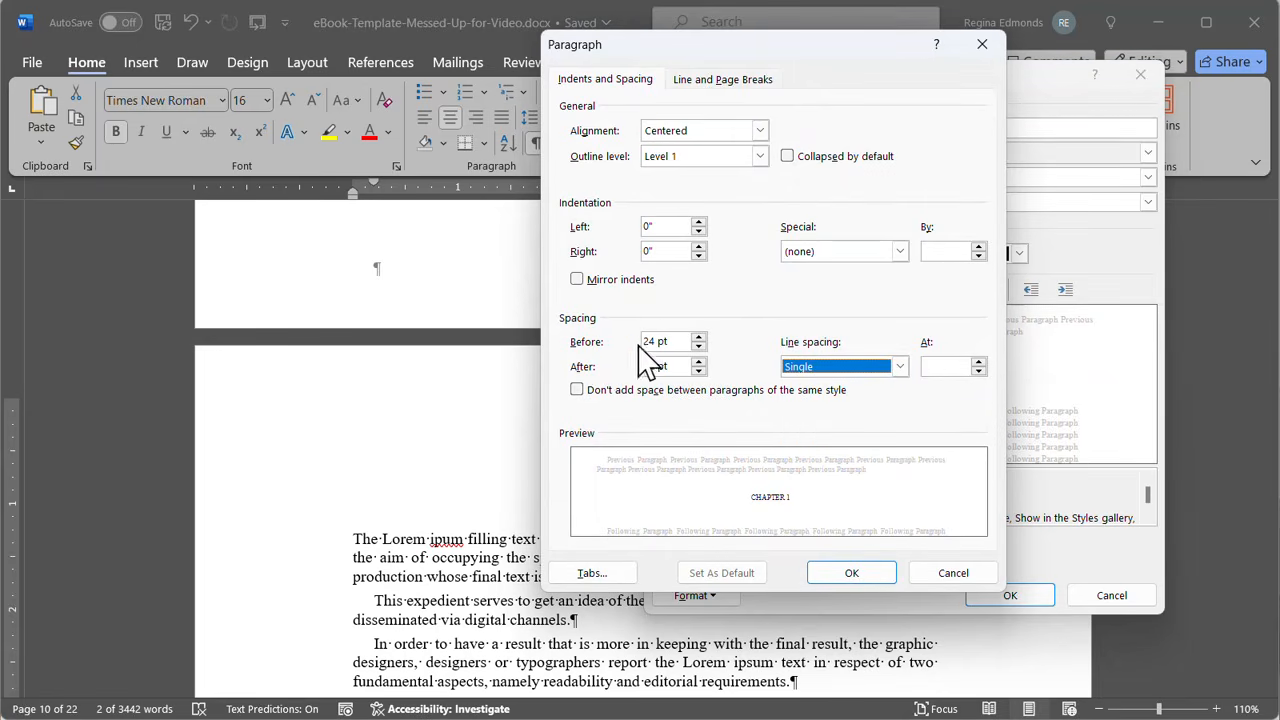
left_click_drag(744, 62, 321, 27)
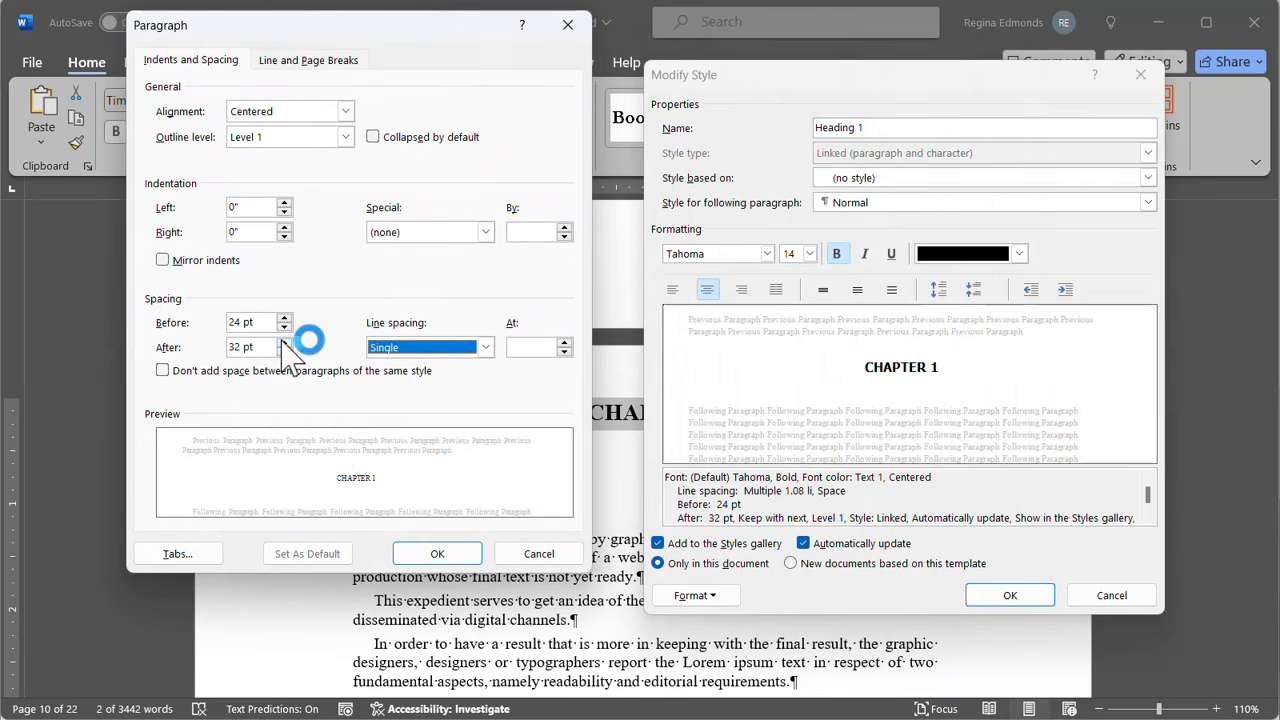
left_click(230, 322)
mouse_move(230, 322)
left_mouse_down()
mouse_move(220, 332)
mouse_move(234, 345)
left_mouse_up()
type("32")
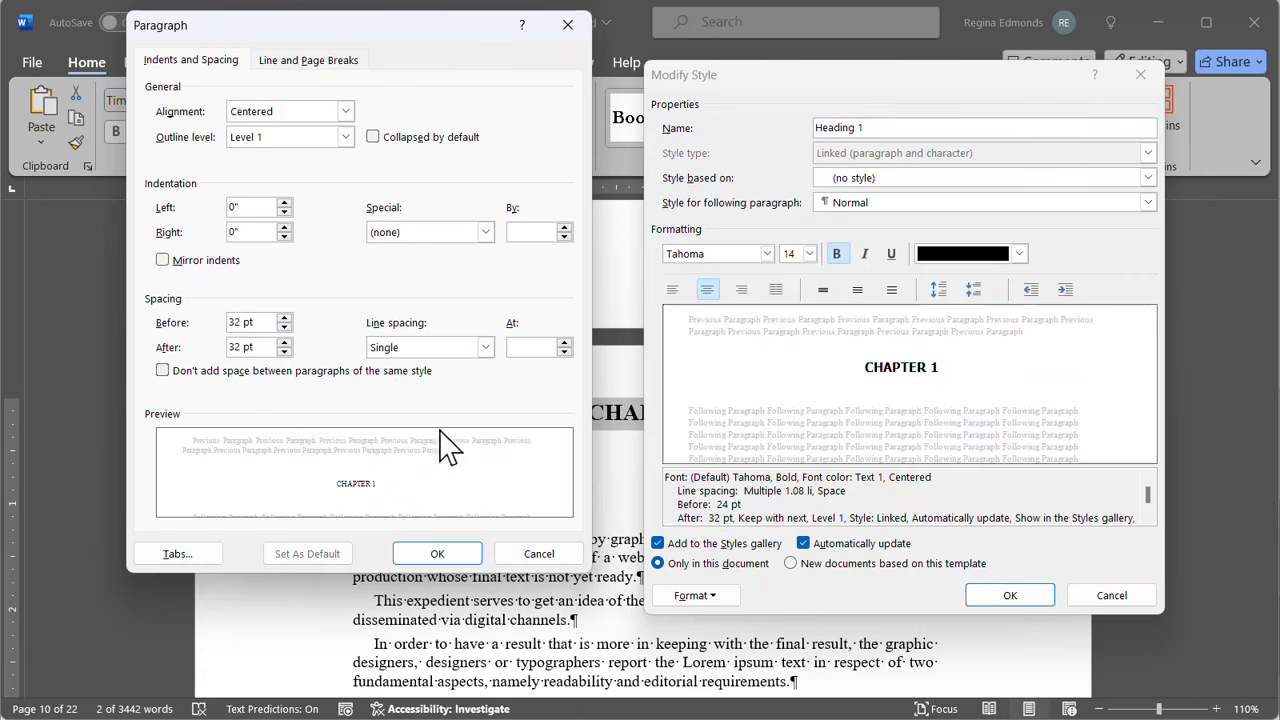
left_click(437, 553)
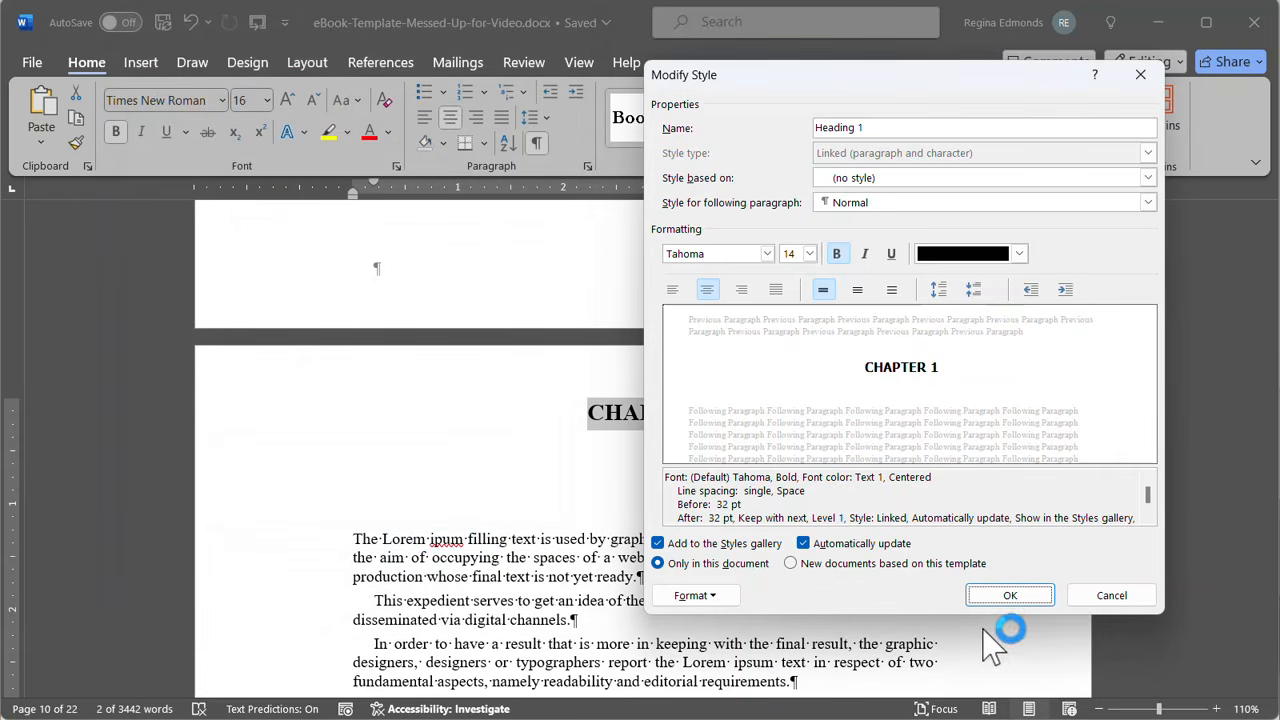
left_click(1013, 603)
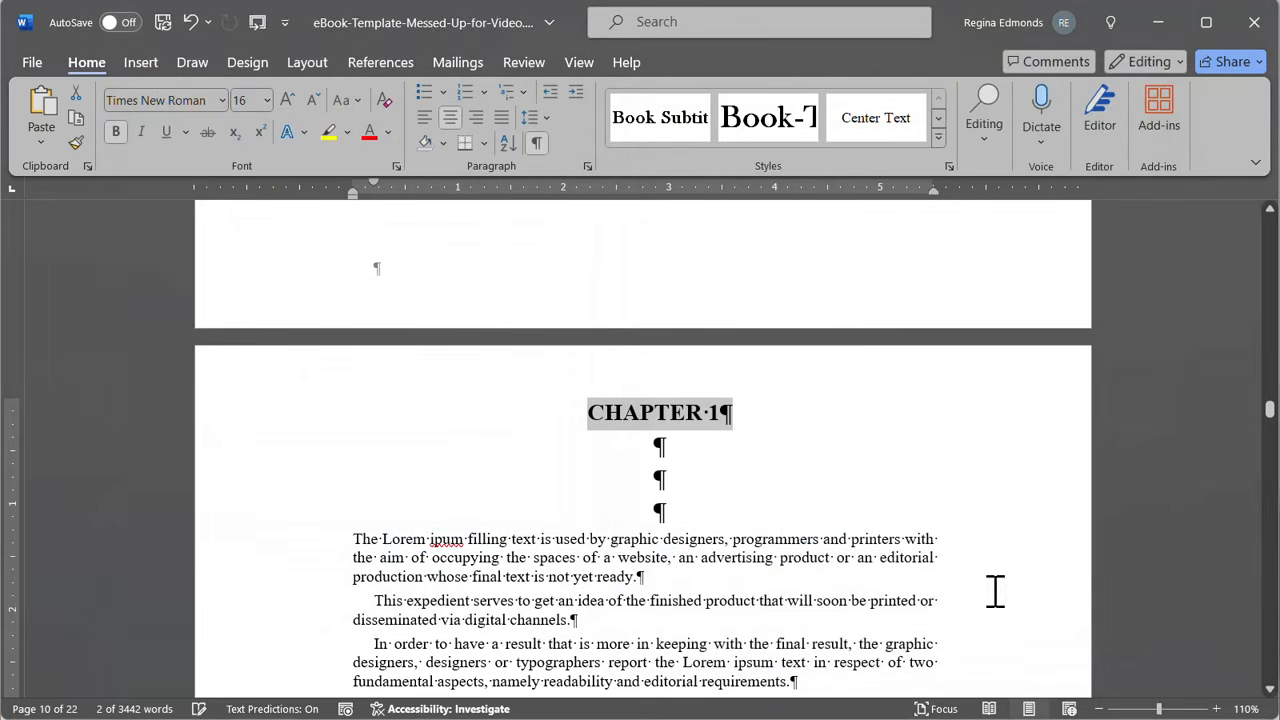
- Apply the modified Heading 1 style to the CHAPTER 1 title
key("Down")
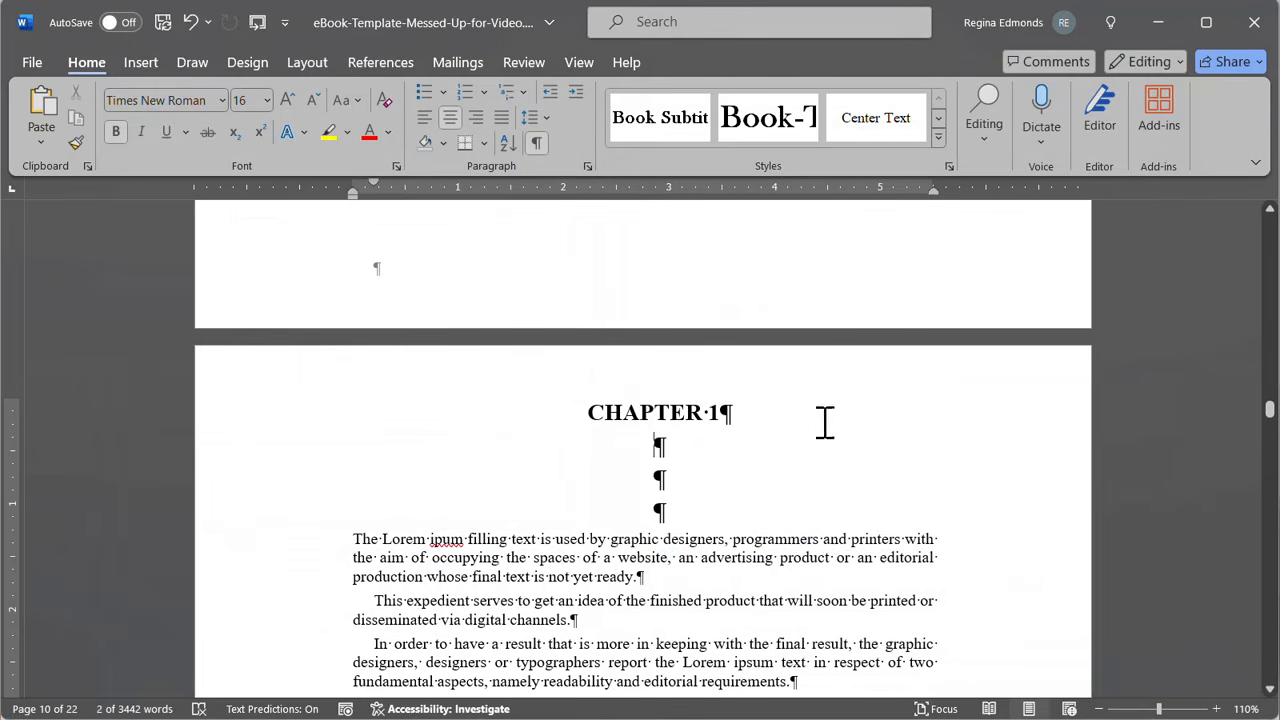
left_click(588, 412)
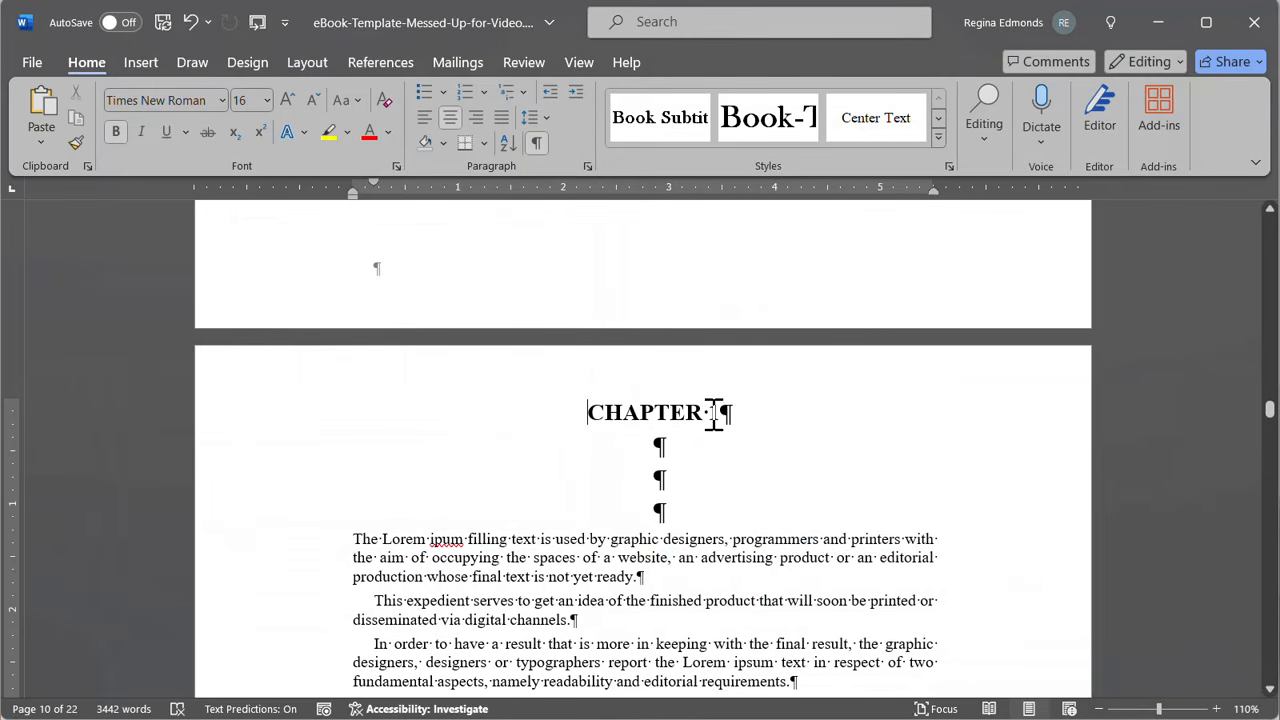
left_click(728, 415, "shift")
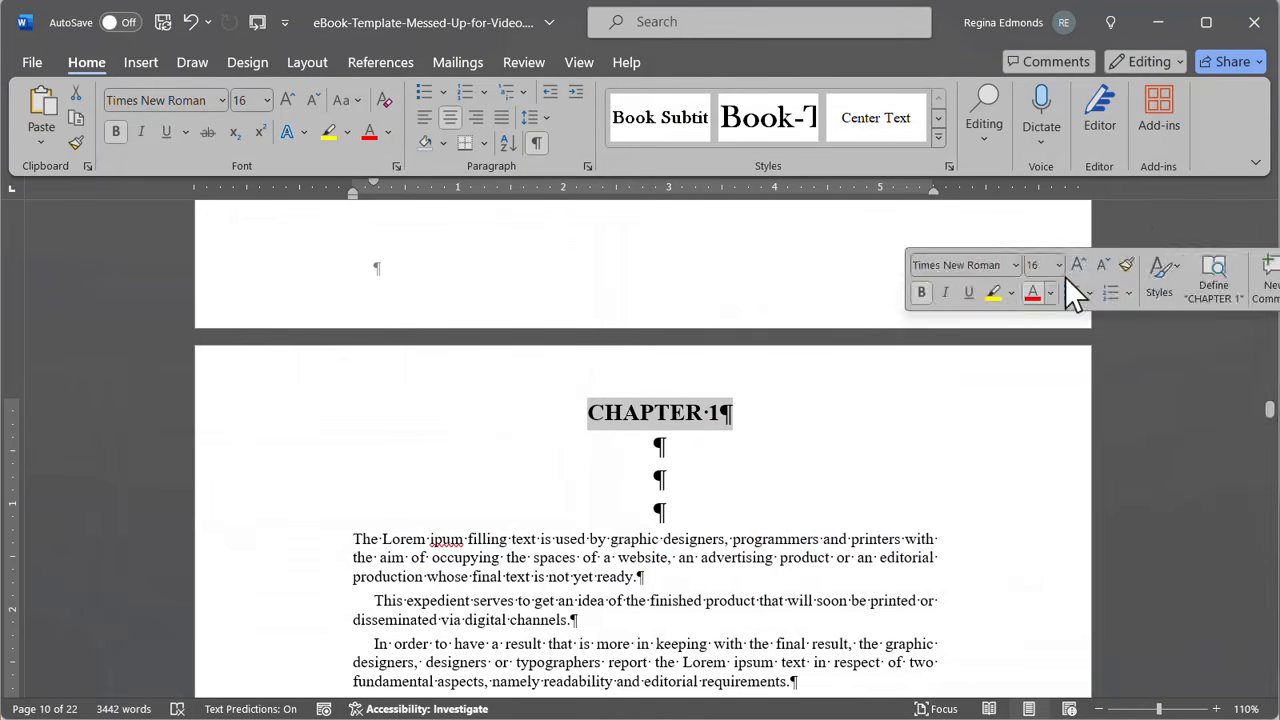
left_click(938, 140)
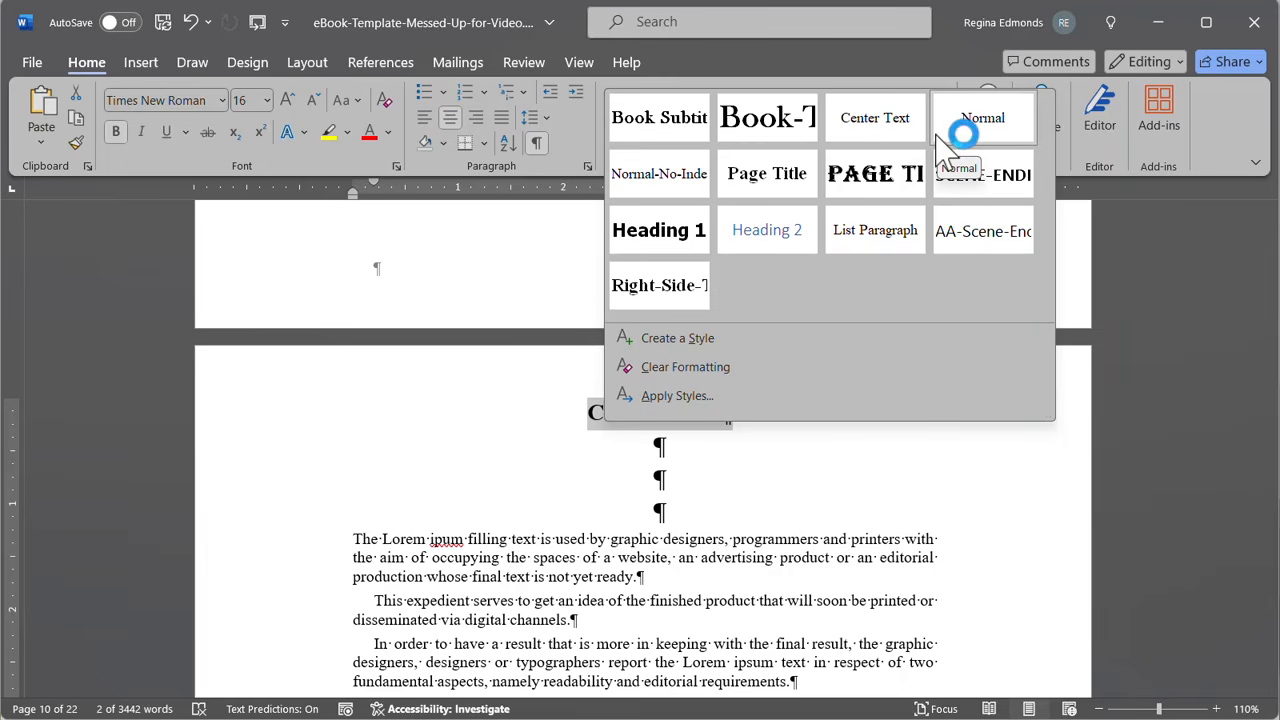
left_click(655, 240)
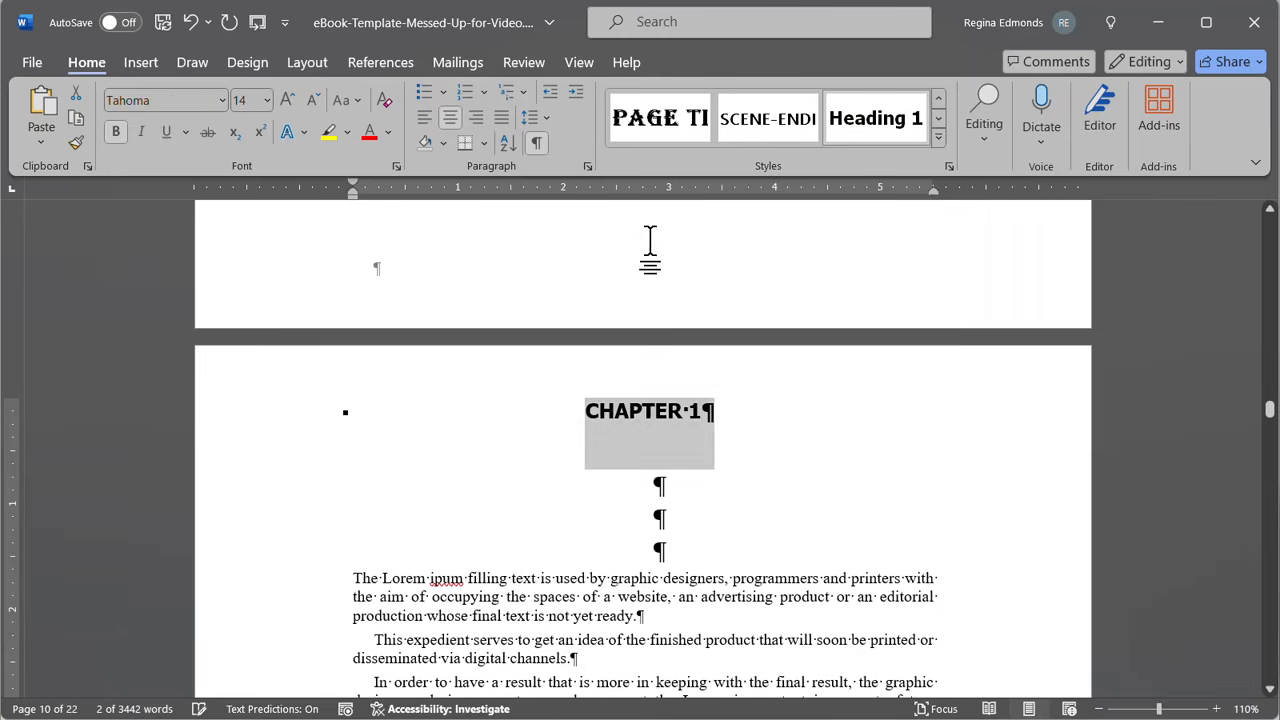
left_click(857, 430)
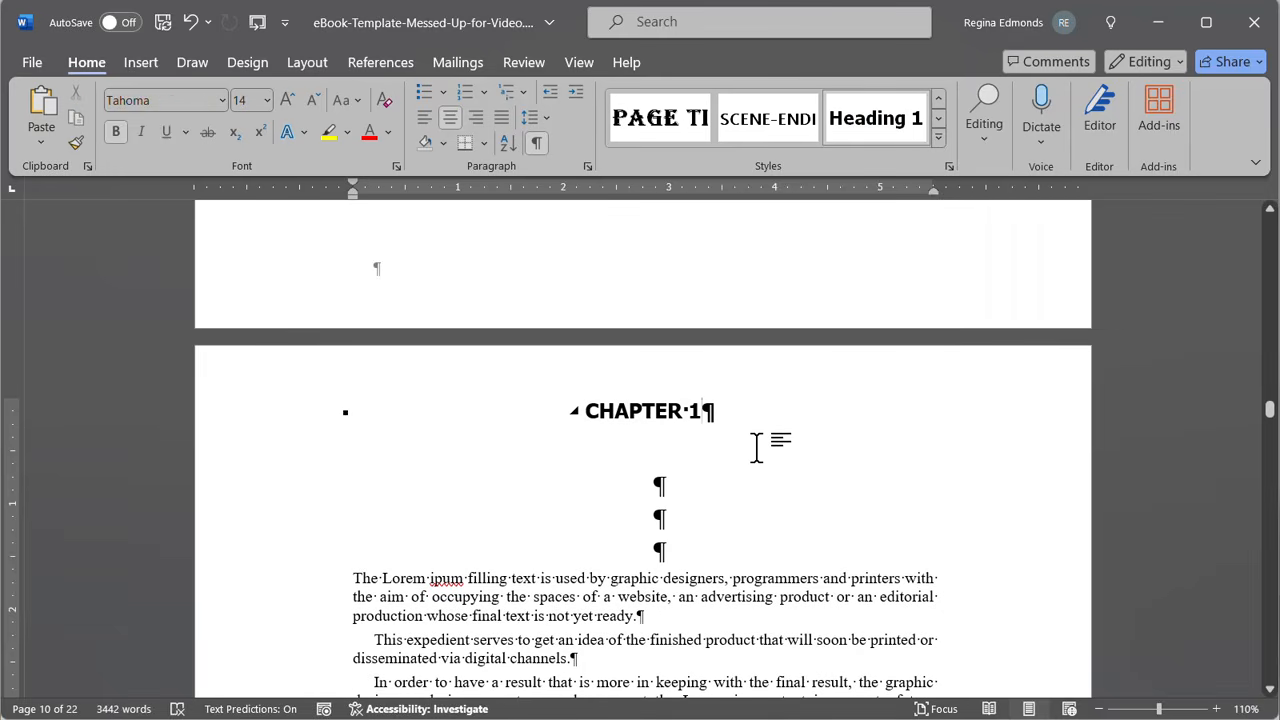
- Delete the three empty paragraphs between the CHAPTER 1 title and the first body paragraph
left_click(641, 486)
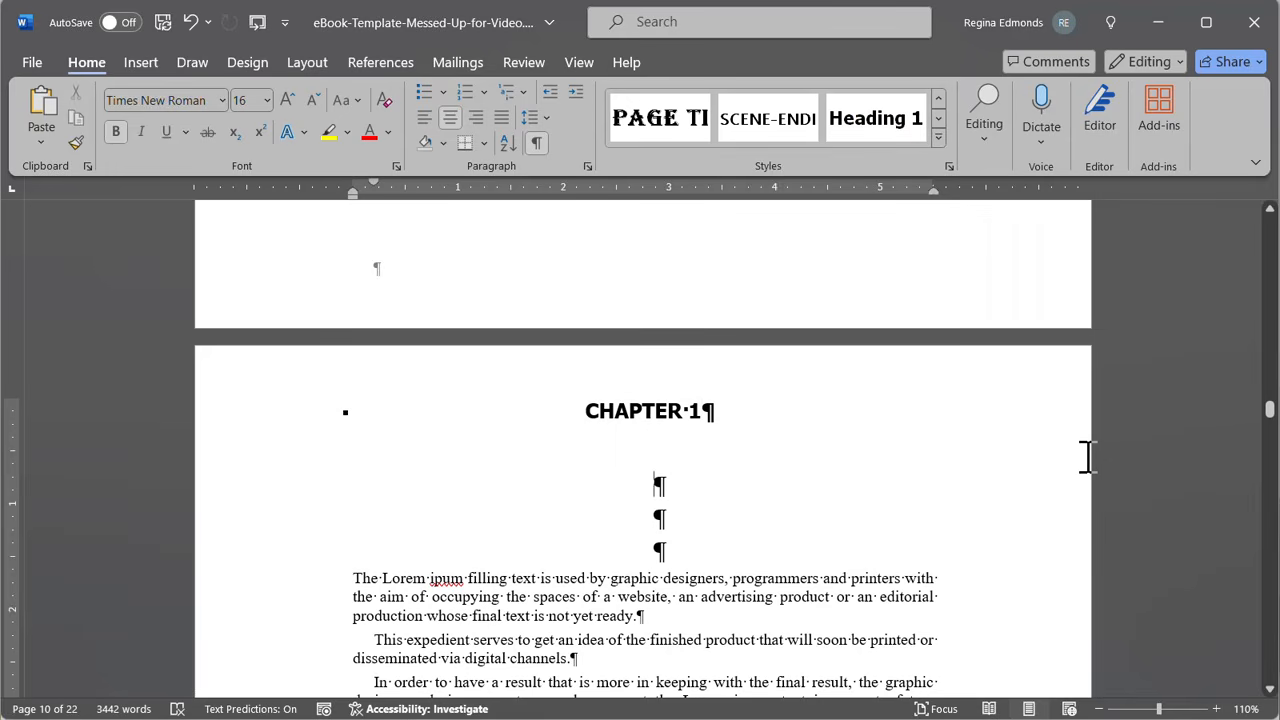
key("Delete")
key("Delete")
key("Delete")
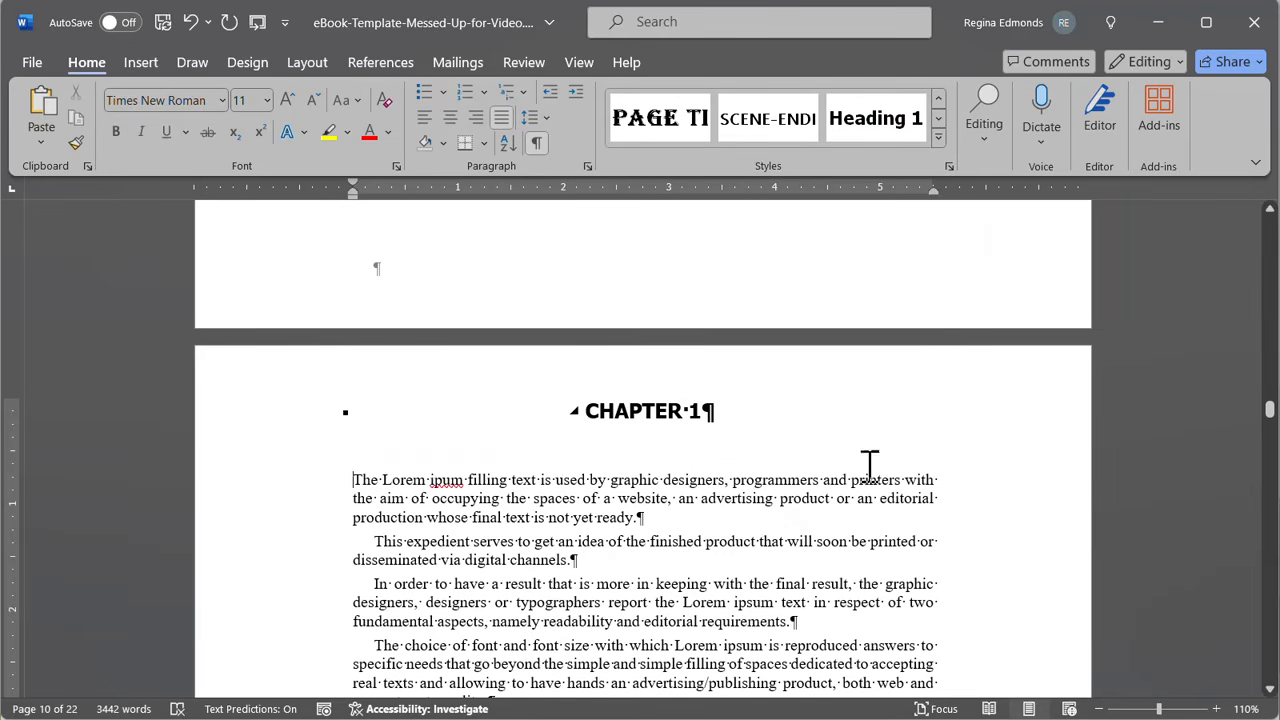
- Apply the Normal style to all of Chapter 1's body text, from its first paragraph to the one before the diamond line
scroll(834, 468, "down", 3)
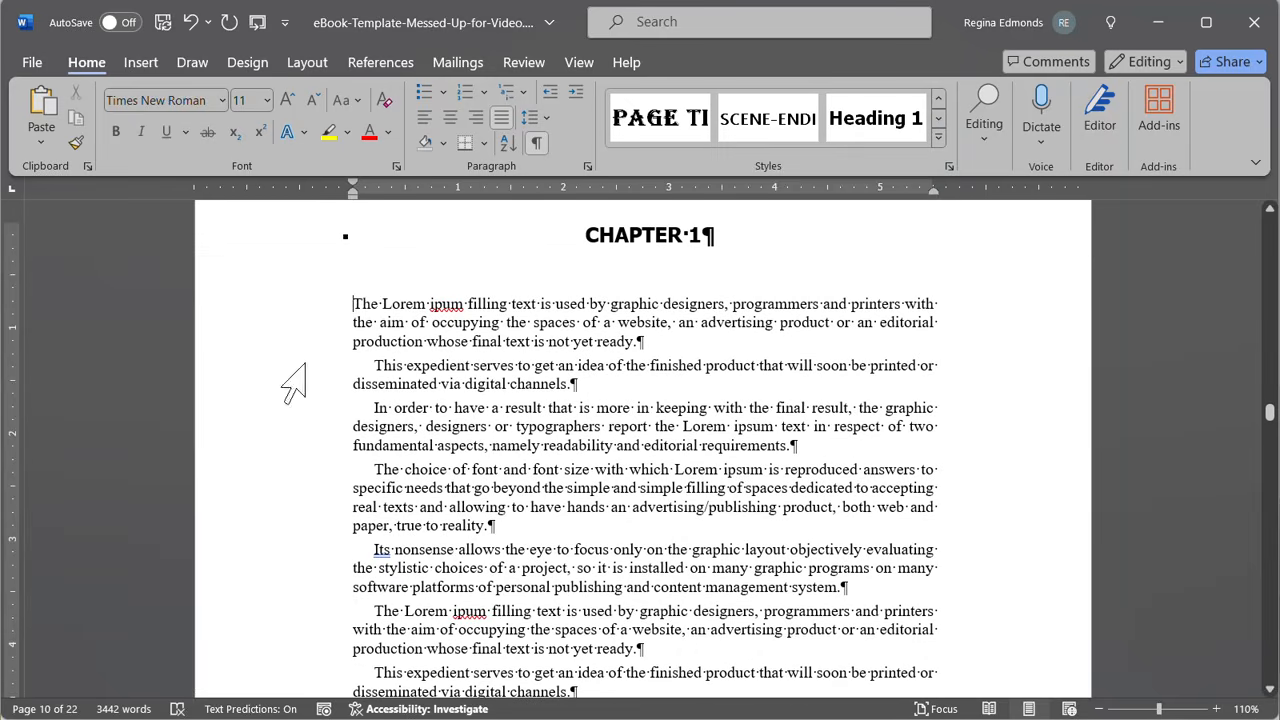
scroll(659, 383, "down", 1)
scroll(659, 383, "down", 10)
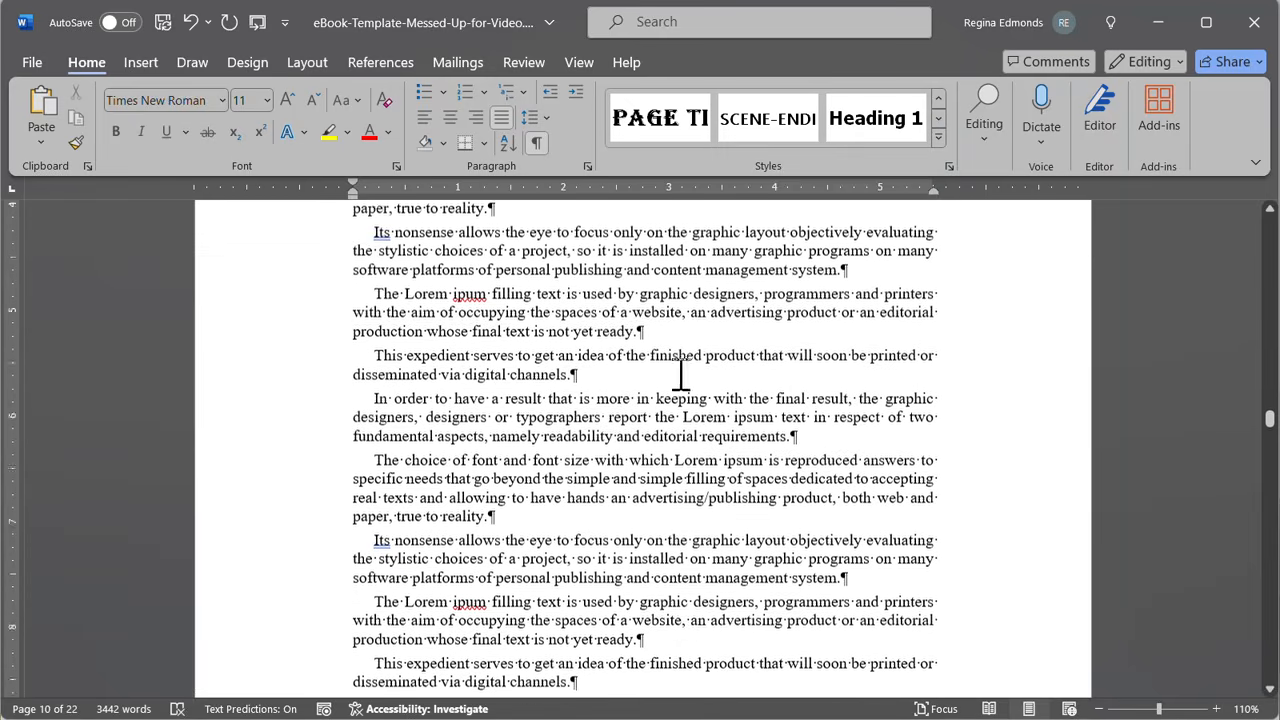
left_click(858, 323, "shift")
scroll(961, 357, "up", 10)
scroll(950, 340, "up", 4)
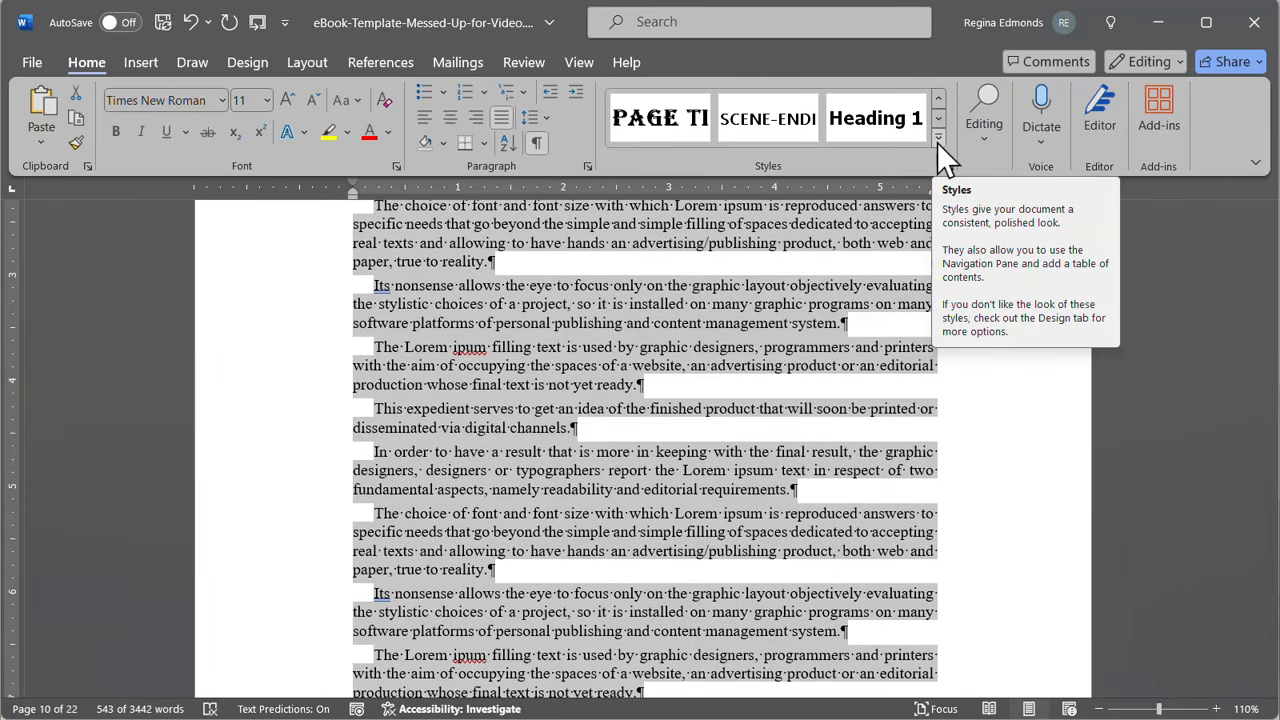
left_click(938, 140)
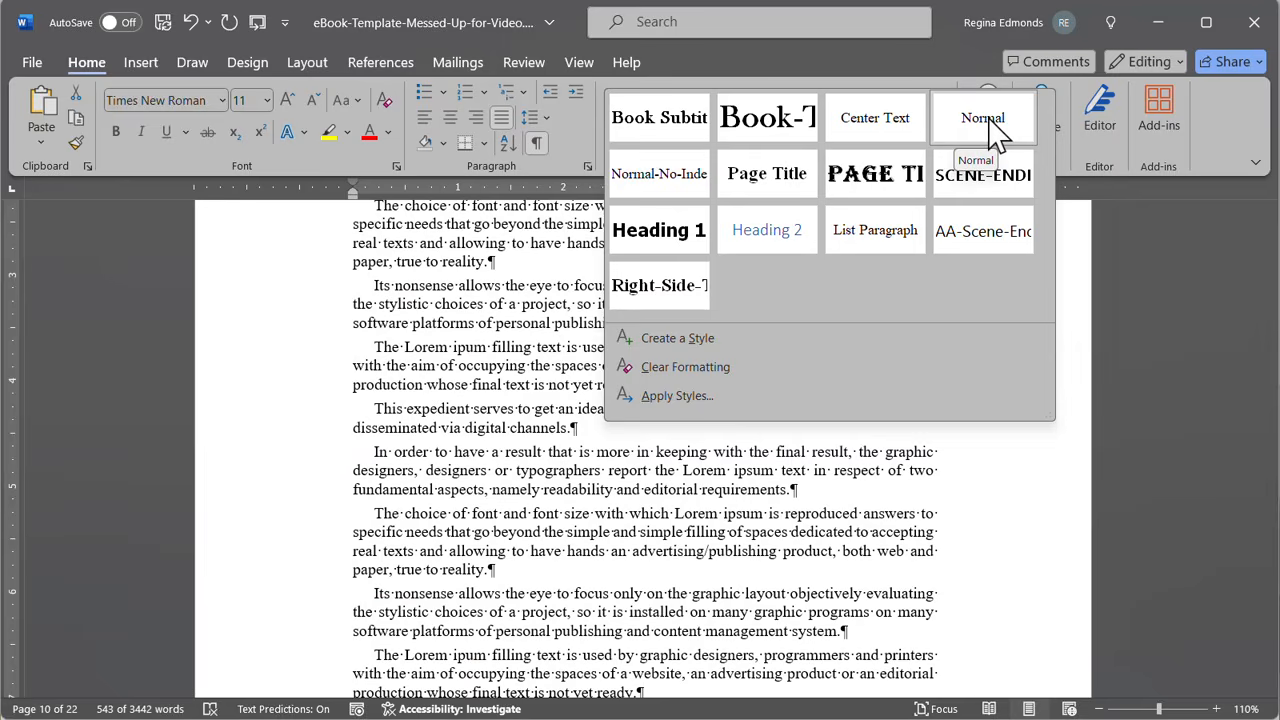
left_click(990, 125)
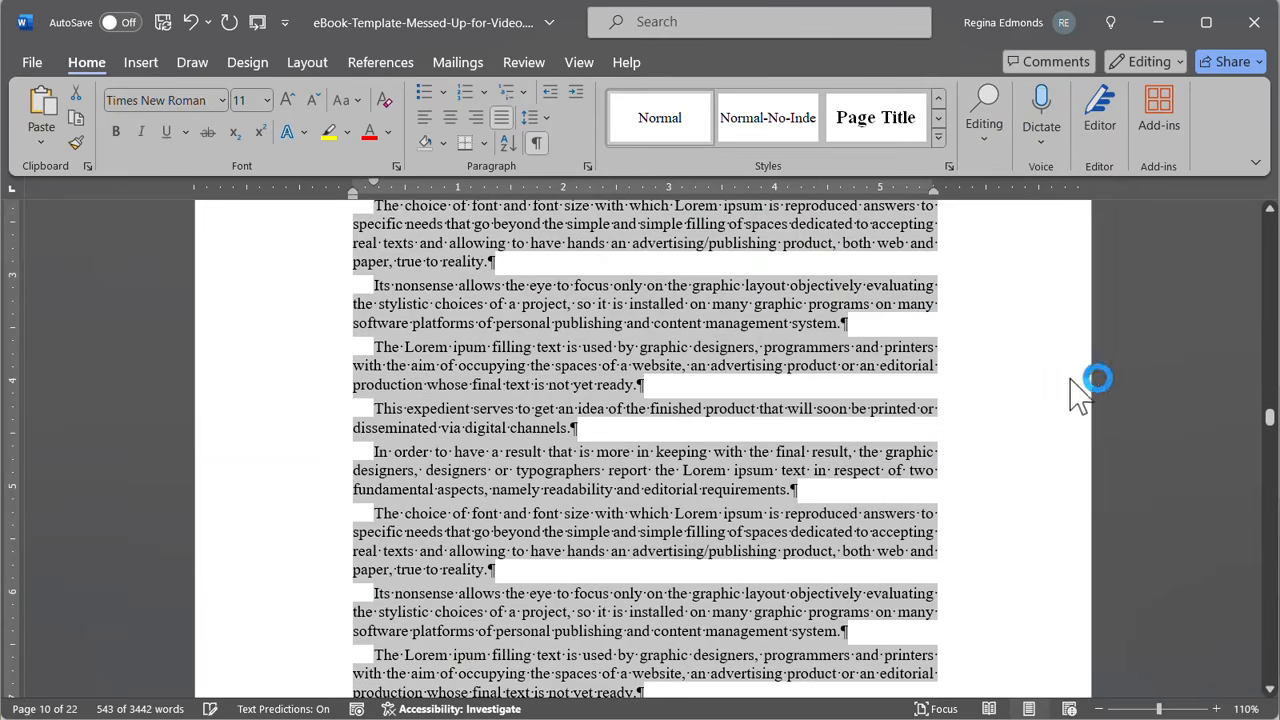
left_click(740, 404)
- Apply the Normal-No-Indent style to only the first body paragraph under the CHAPTER 1 title
scroll(846, 406, "up", 5)
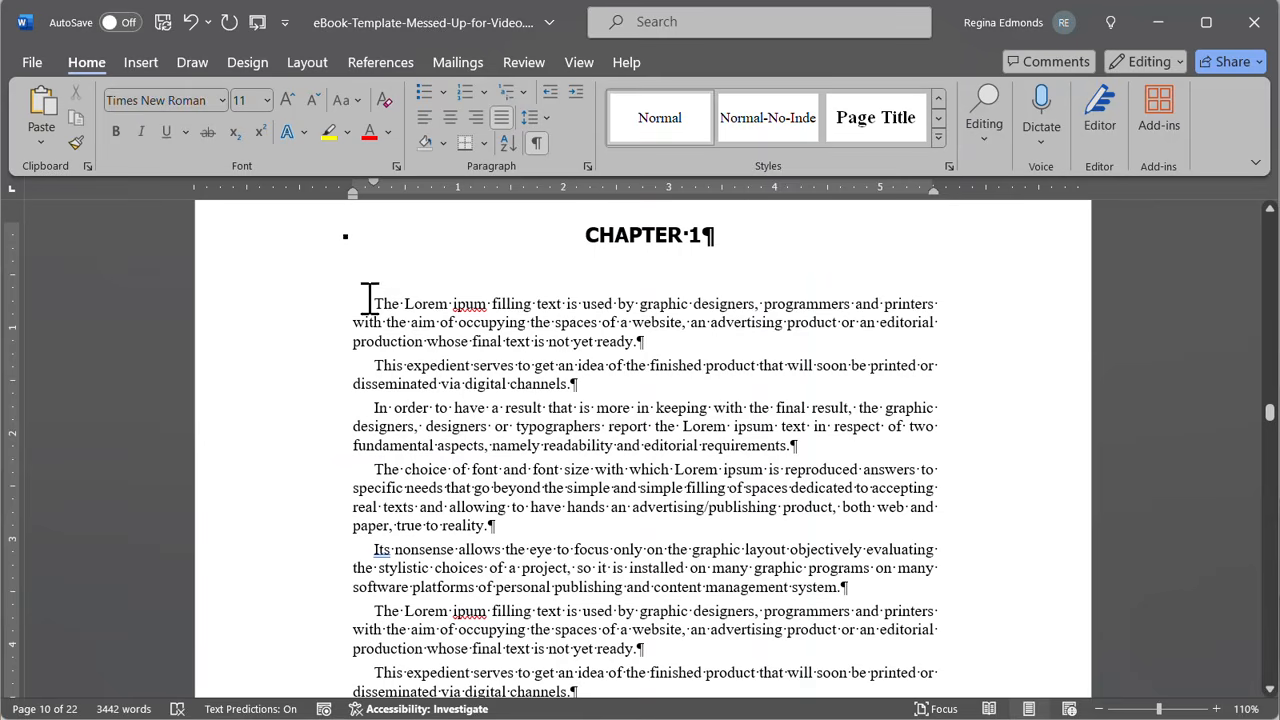
left_click(758, 138)
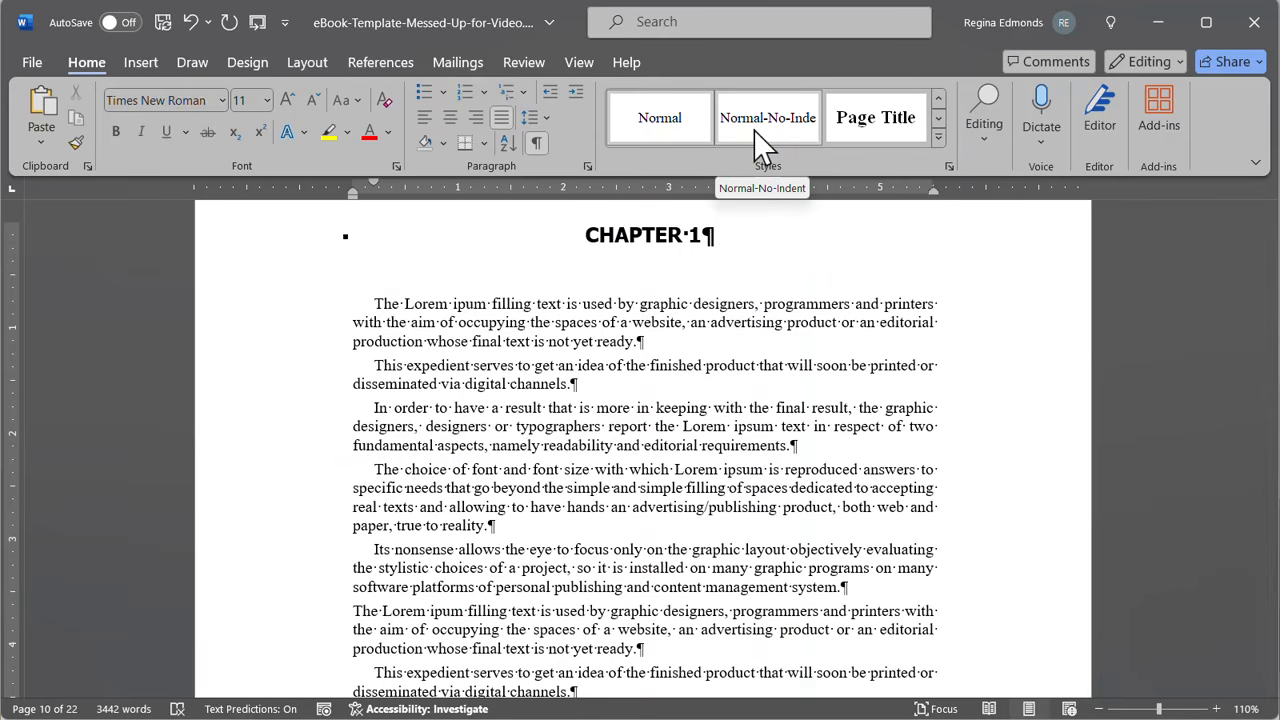
key("ctrl+z")
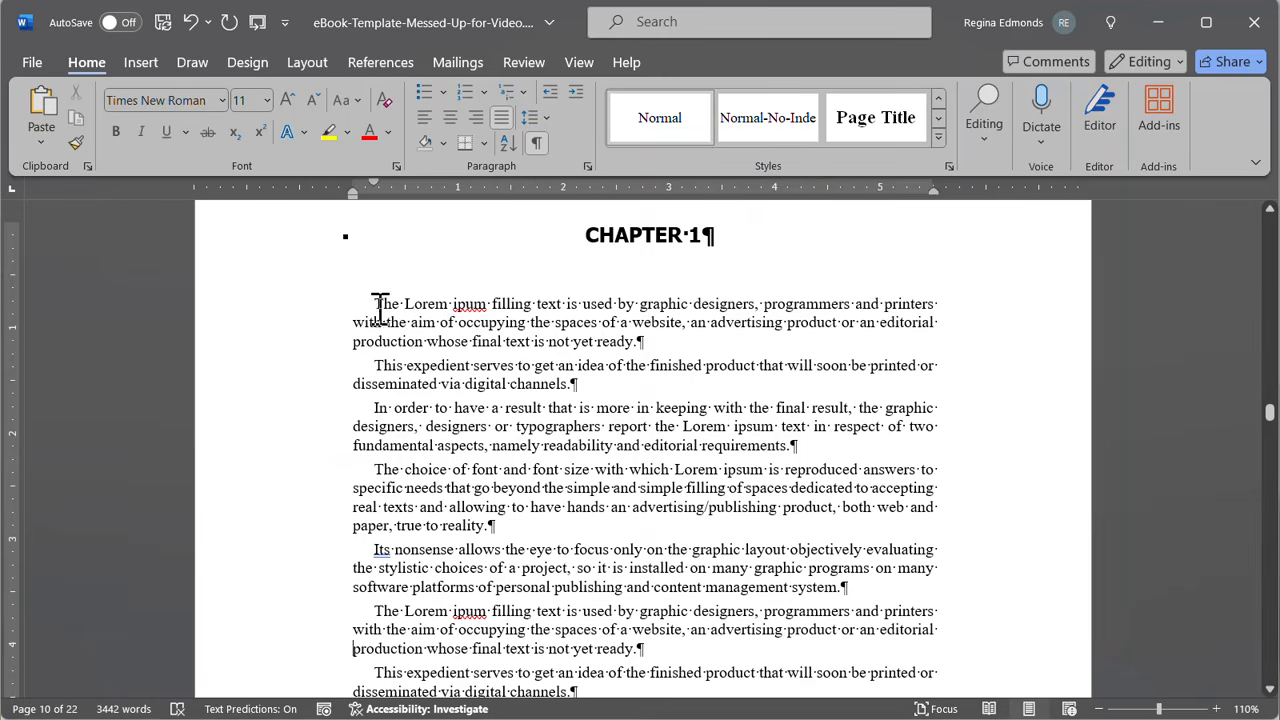
left_click_drag(411, 314, 658, 341)
left_click(770, 125)
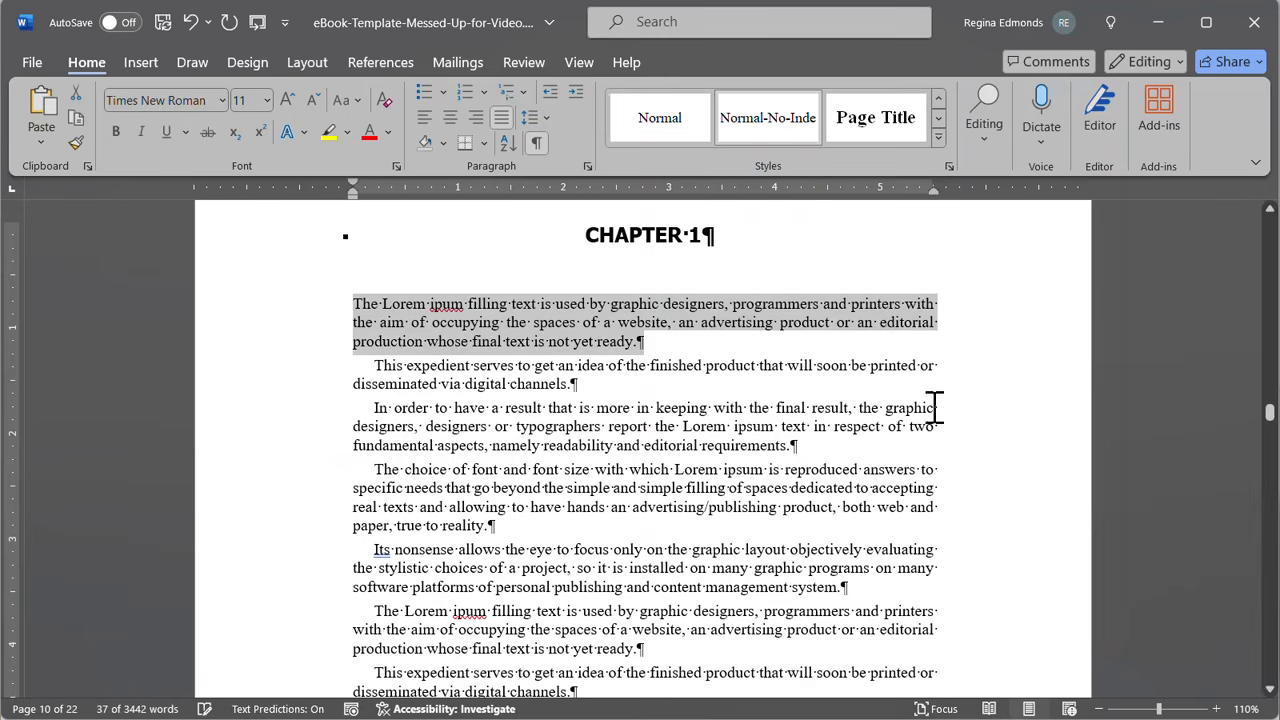
left_click(703, 362)
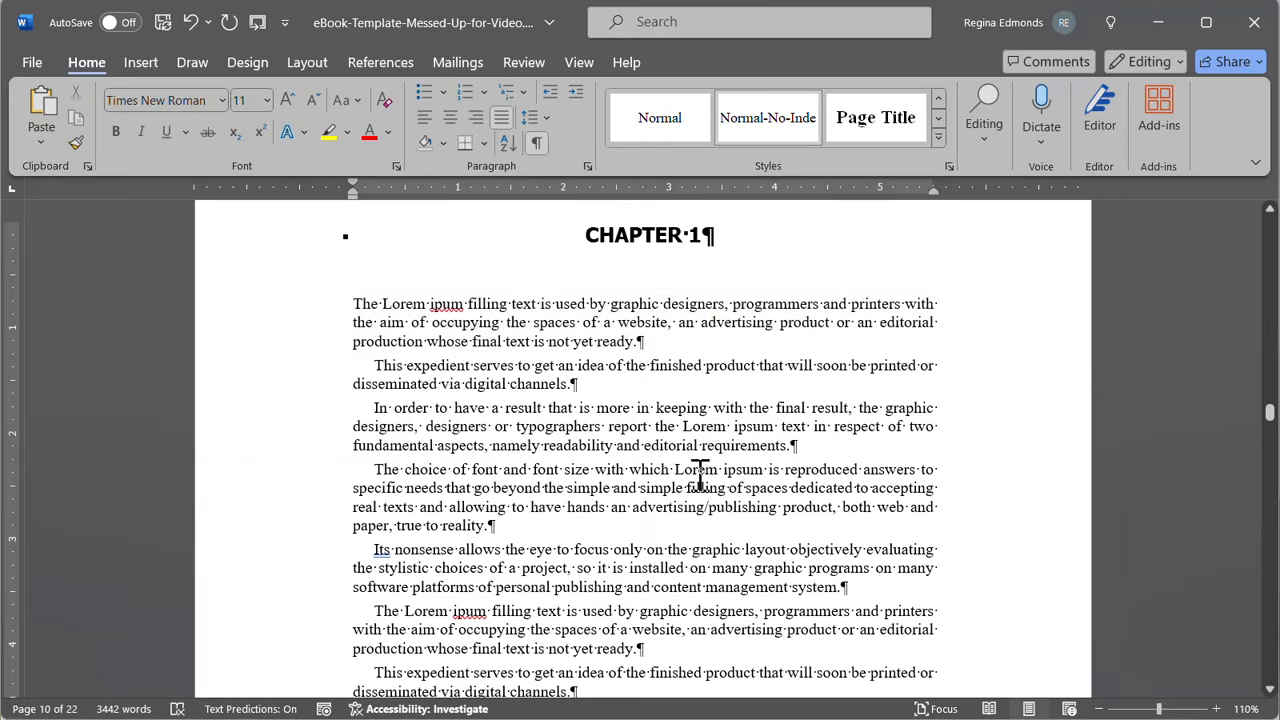
- Apply the scene-ending style to the line of four diamond symbols at the end of Chapter 1
scroll(699, 478, "down", 4)
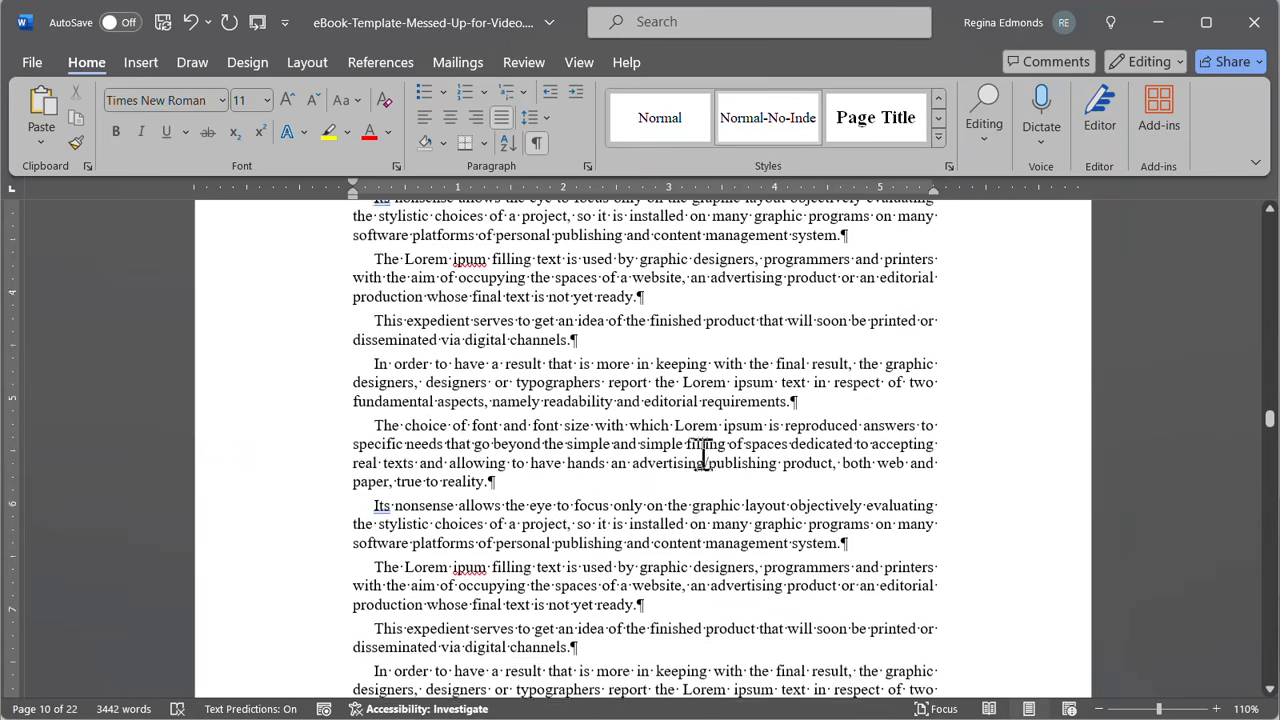
scroll(704, 452, "down", 8)
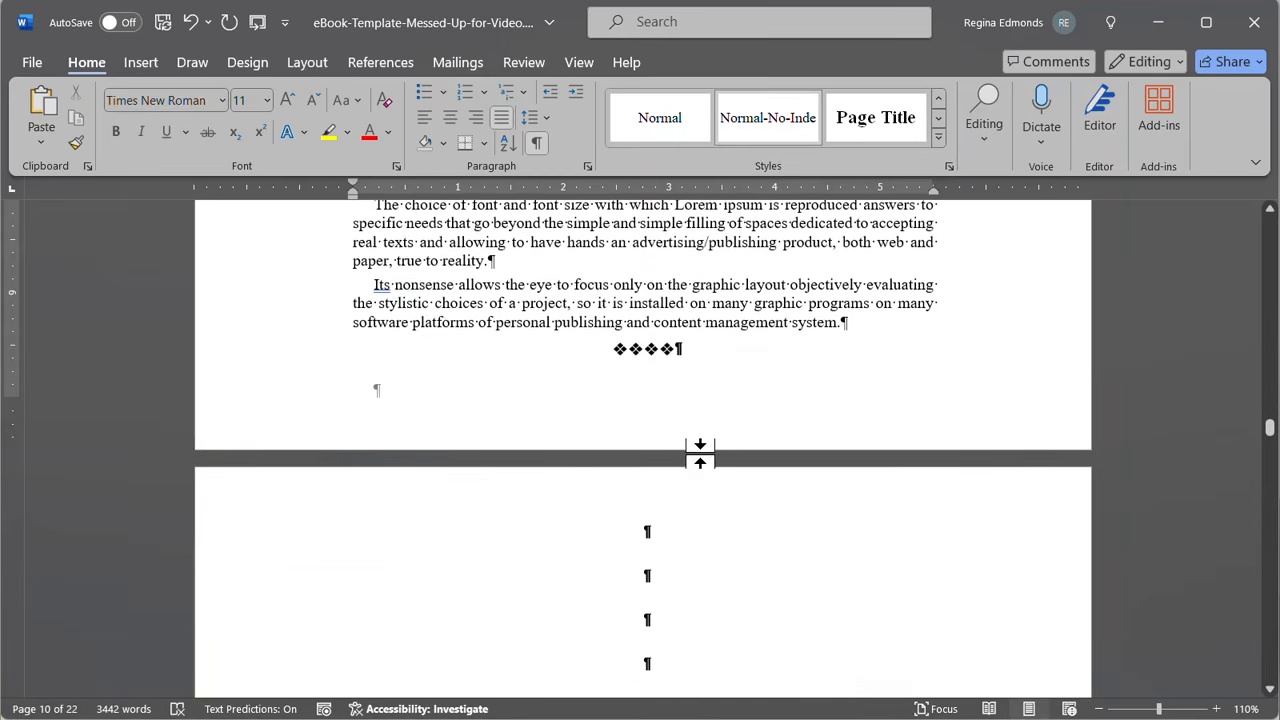
scroll(704, 452, "up", 3)
left_click(618, 350)
triple_click(678, 350)
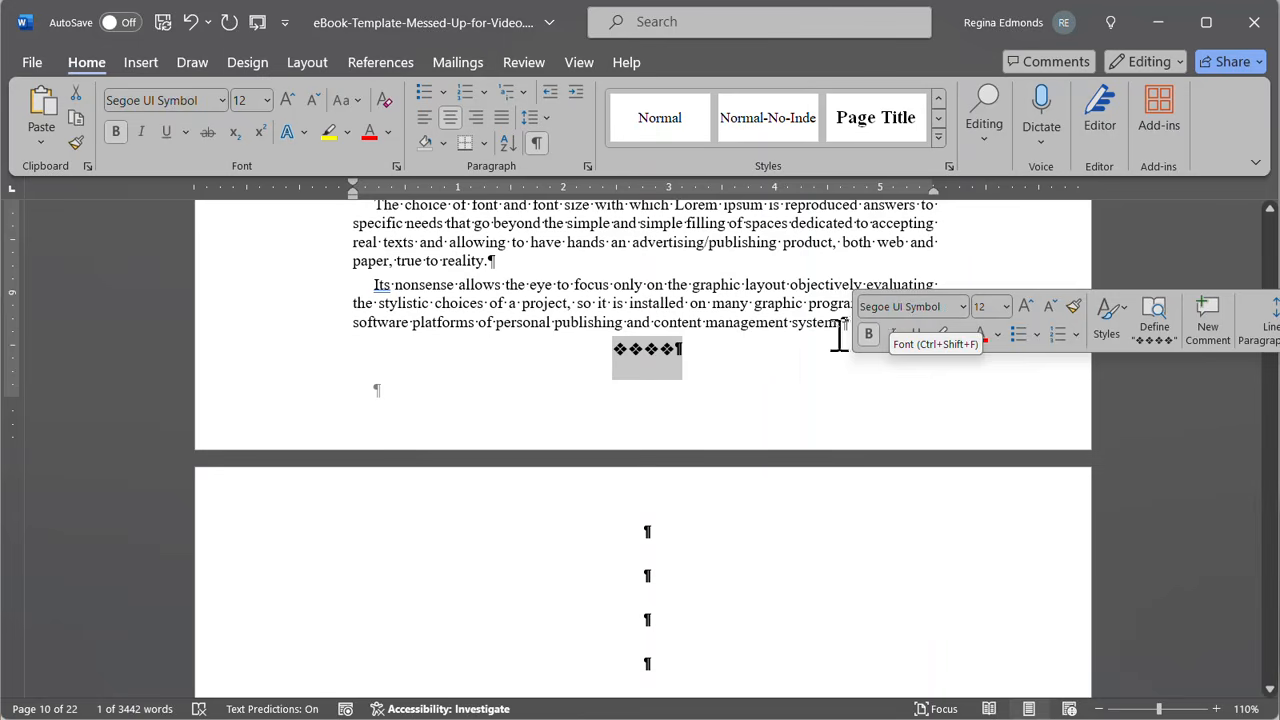
left_click(740, 398)
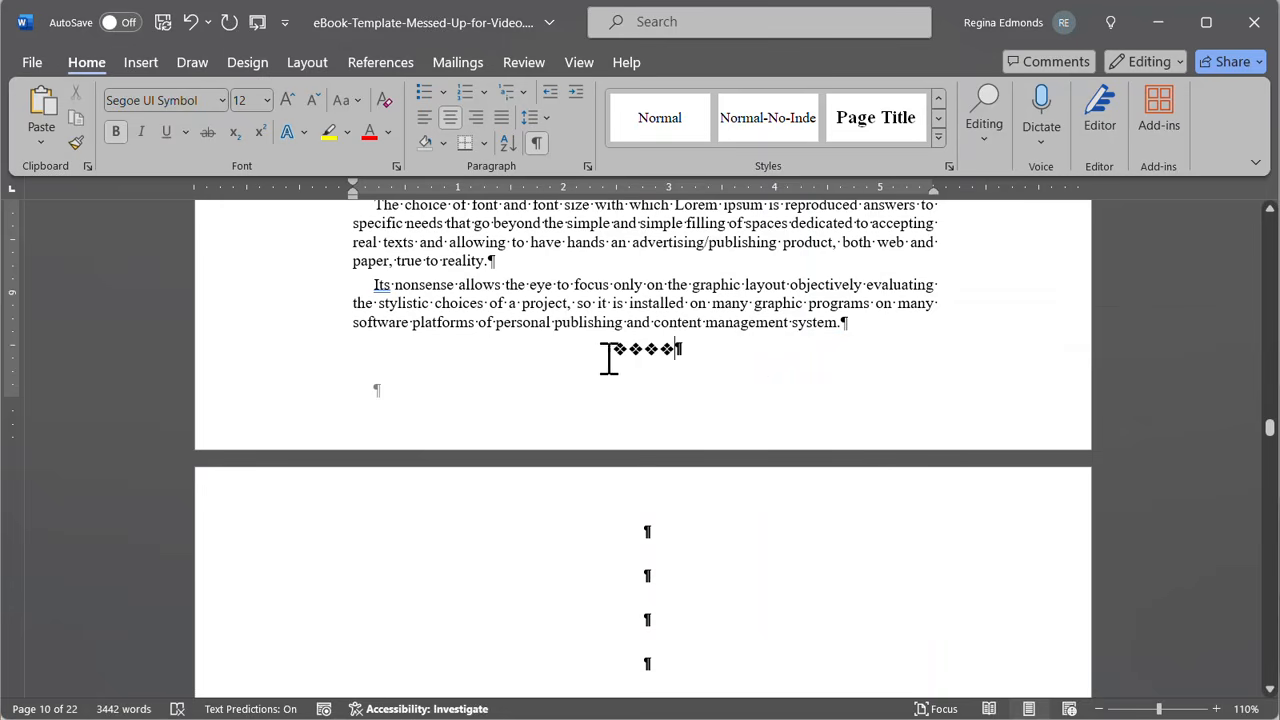
left_click(940, 140)
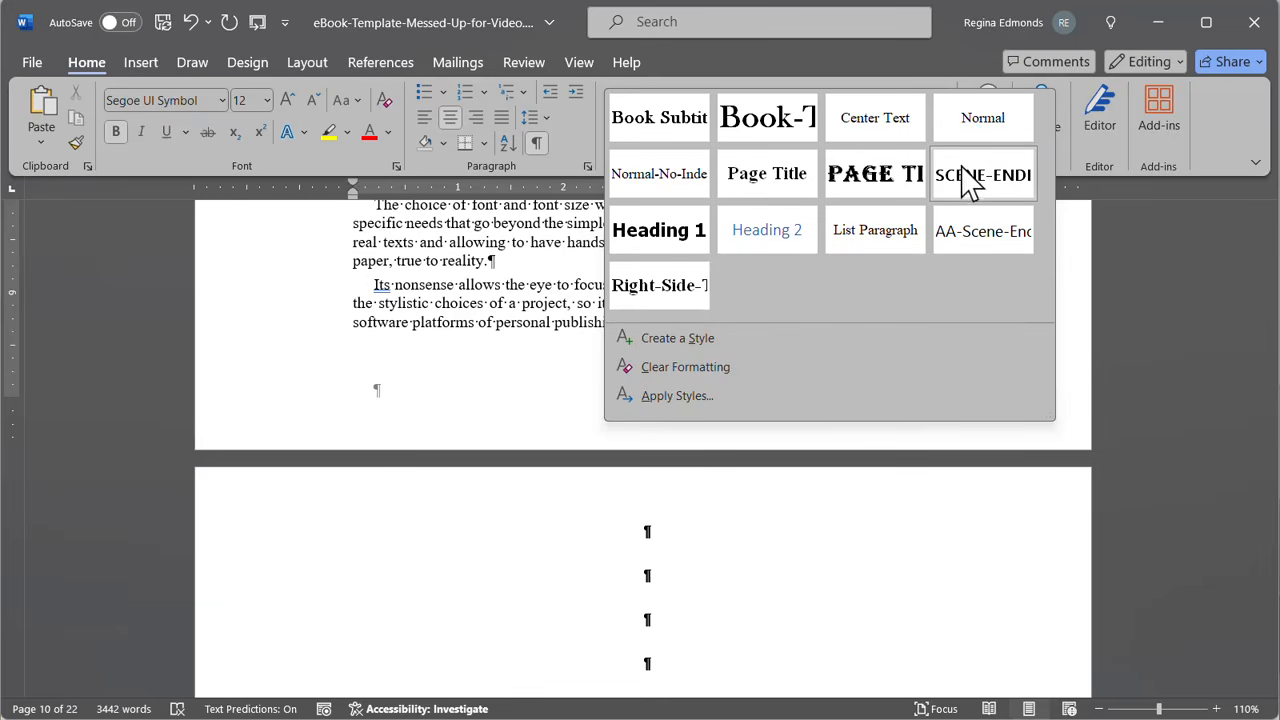
left_click(964, 170)
left_click(785, 405)
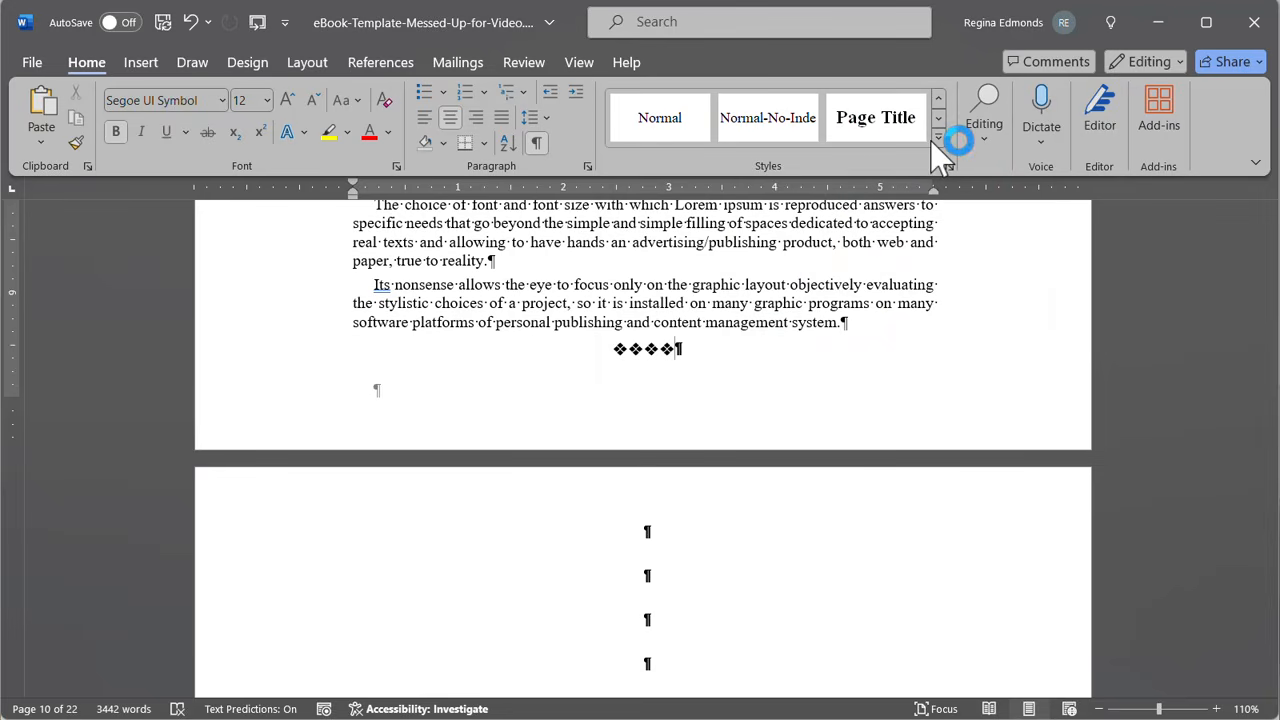
- Delete the empty paragraphs above the page break on the page following Chapter 1's diamond line
left_click(660, 526)
key("Delete")
key("Delete")
key("Delete")
key("Delete")
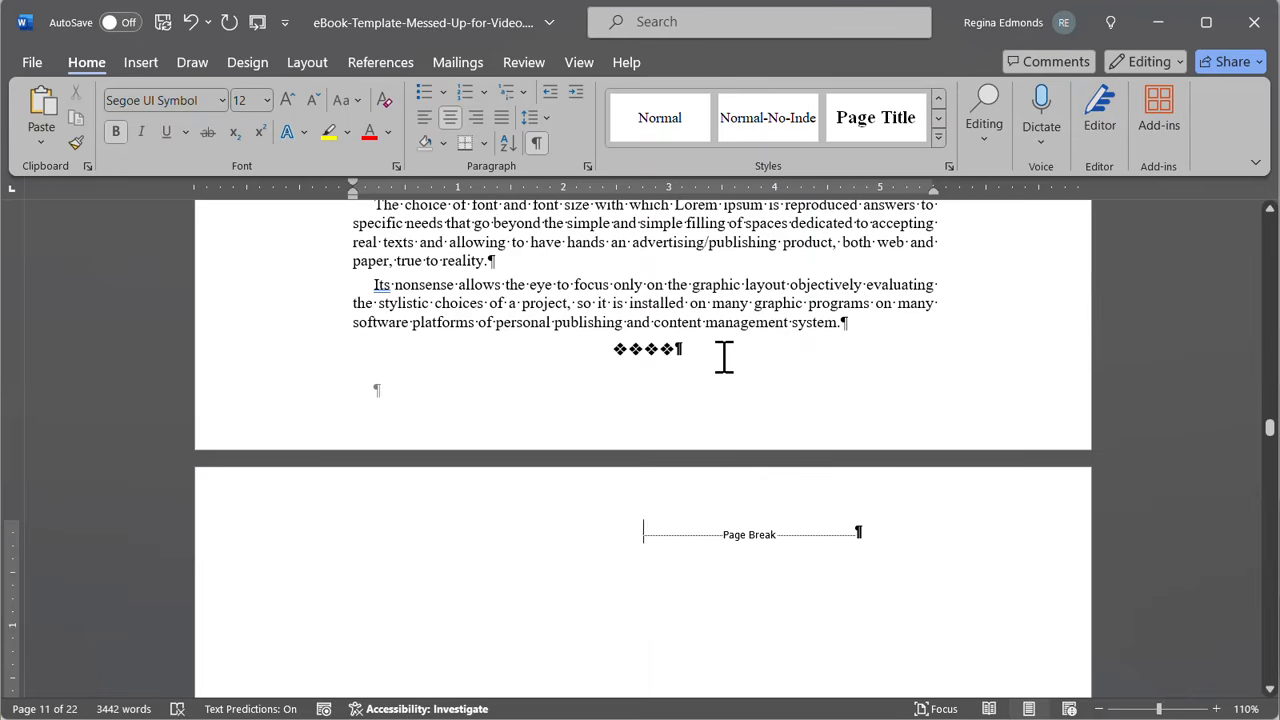
- Pull the page break up to directly after the diamond symbols ending Chapter 1, removing the blank page before CHAPTER 2
scroll(659, 552, "down", 4)
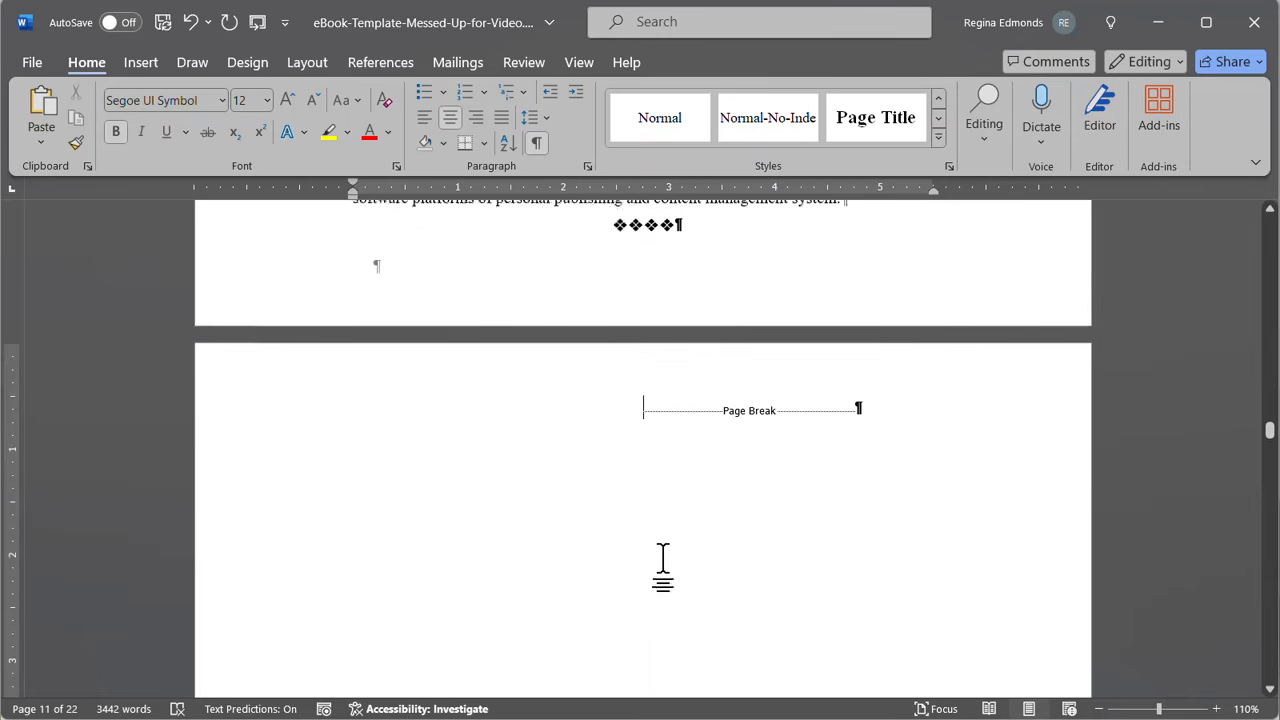
scroll(659, 545, "down", 3)
scroll(657, 540, "up", 7)
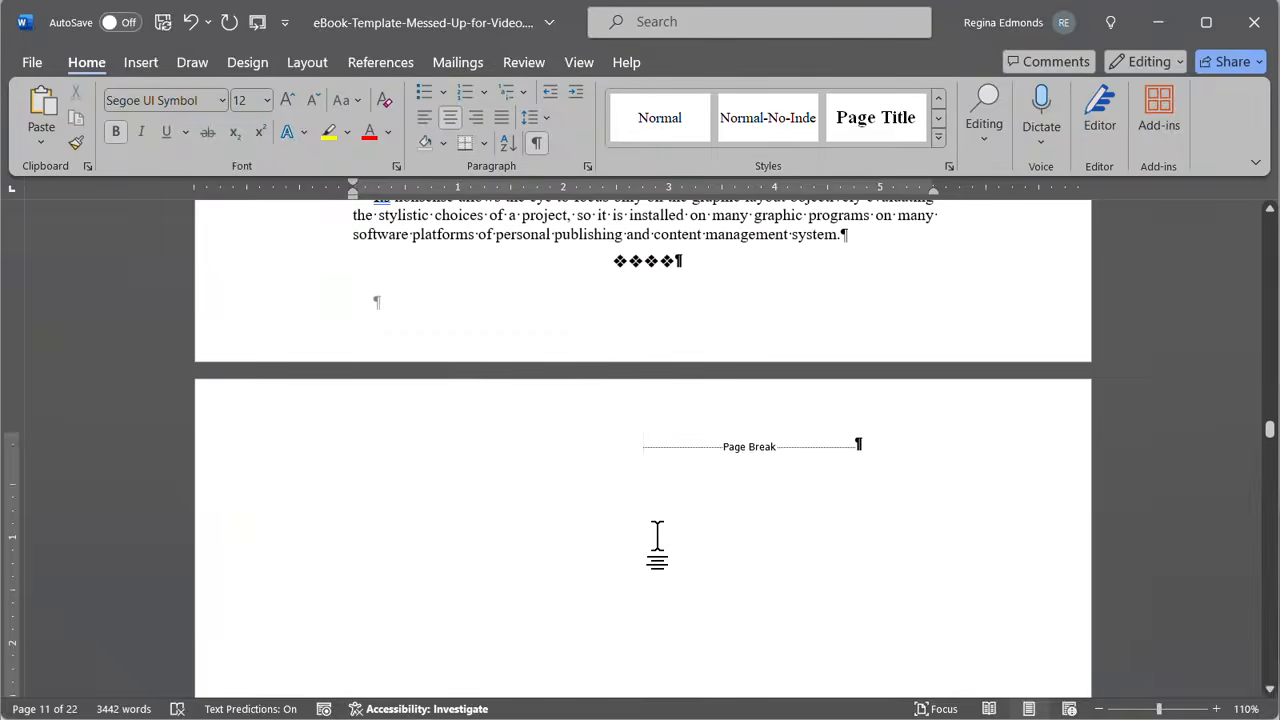
left_click(677, 349)
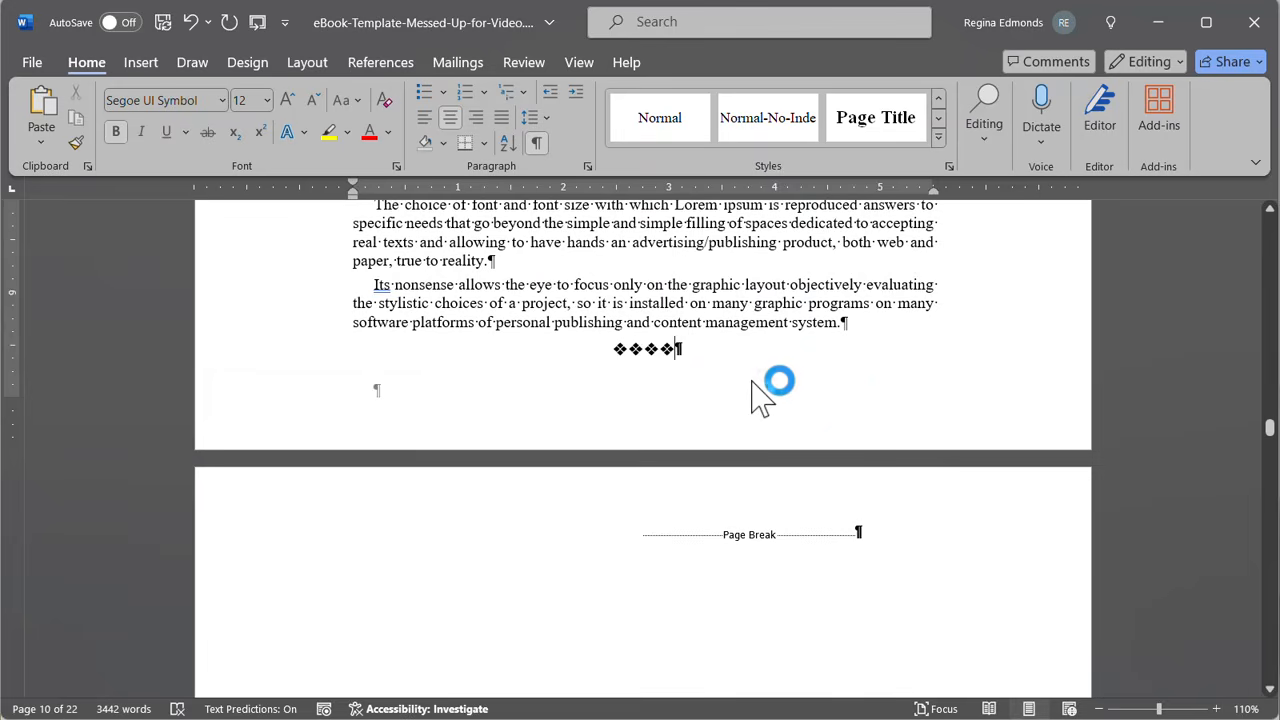
key("Delete")
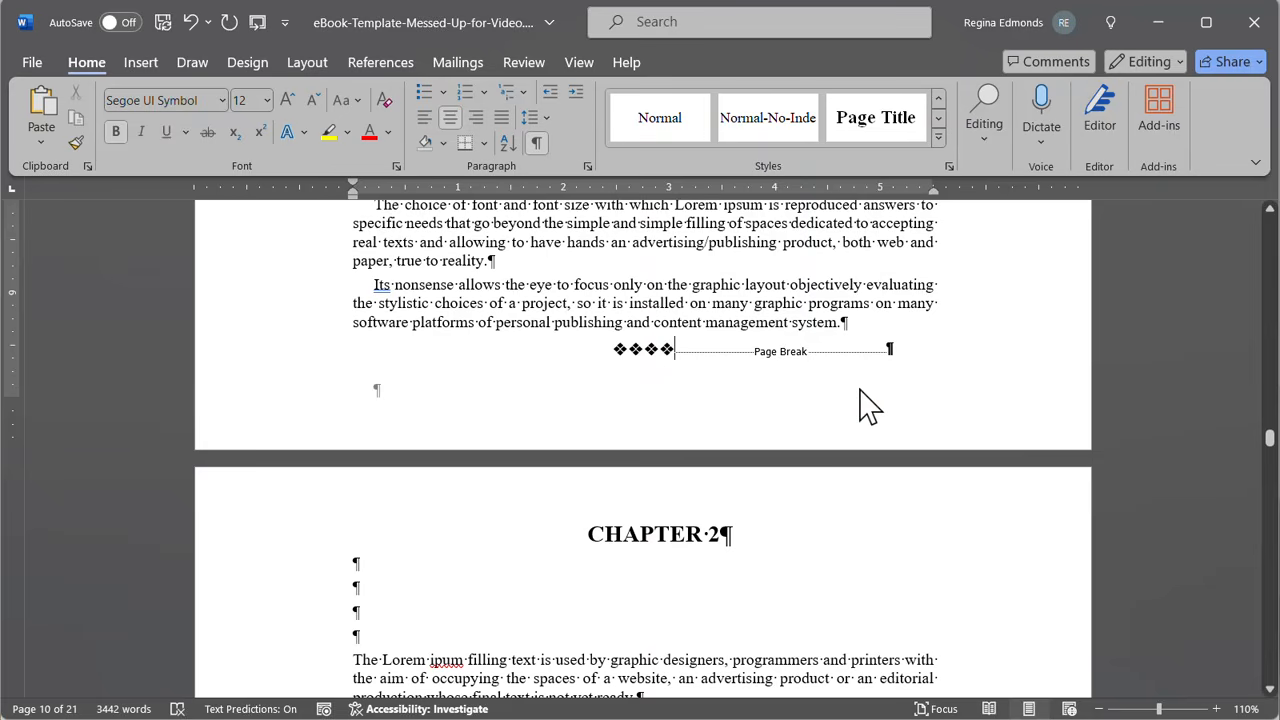
- Apply the Heading 1 style to the CHAPTER 2 title
scroll(868, 405, "down", 2)
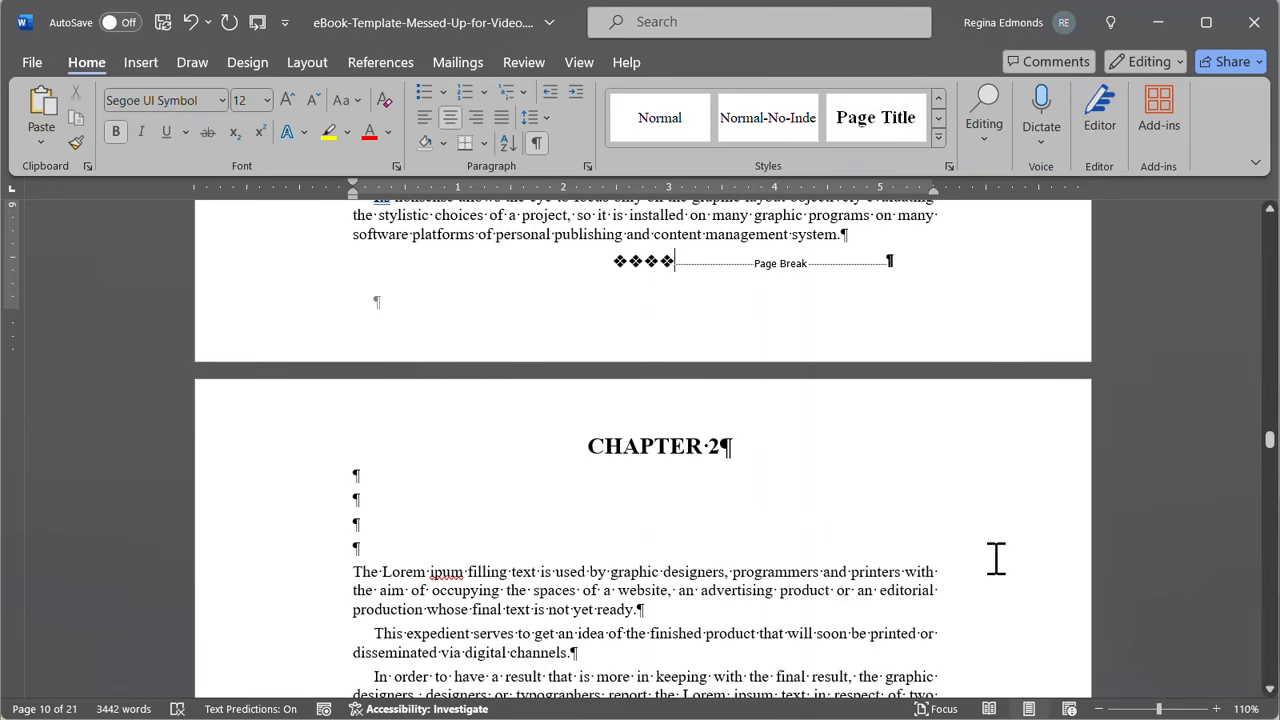
left_click(587, 448)
left_click(775, 450, "shift")
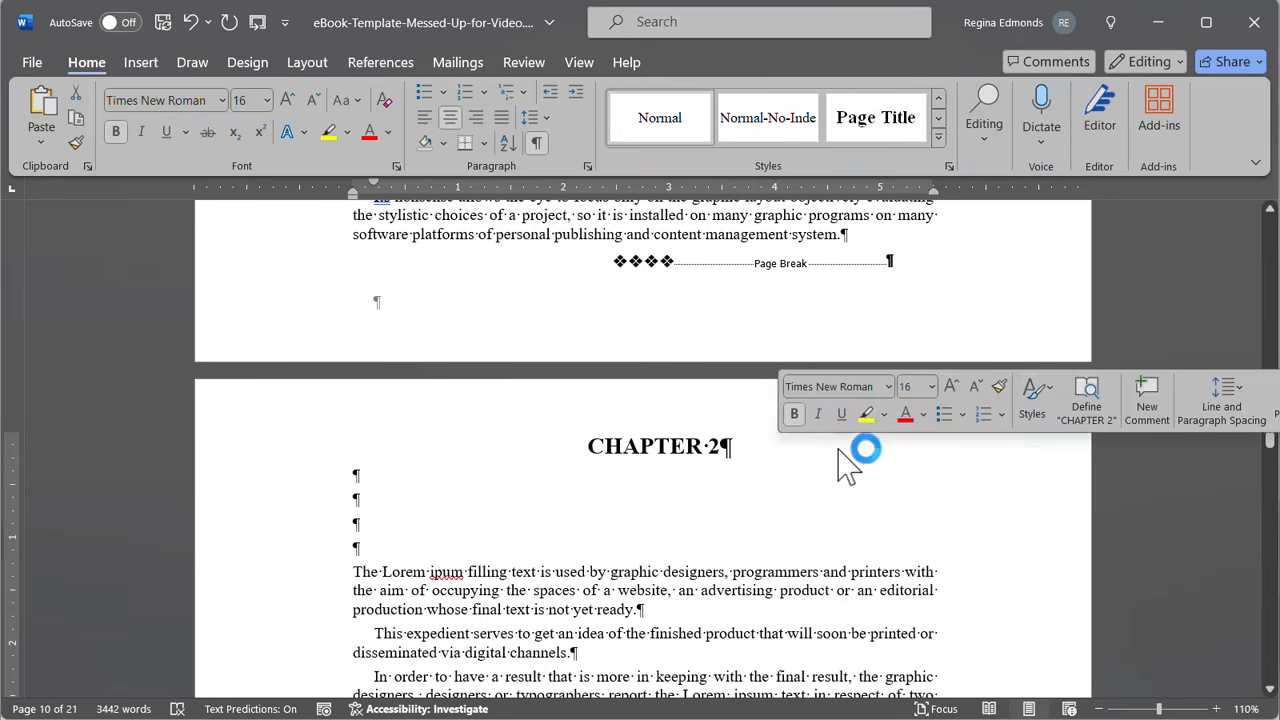
left_click(938, 139)
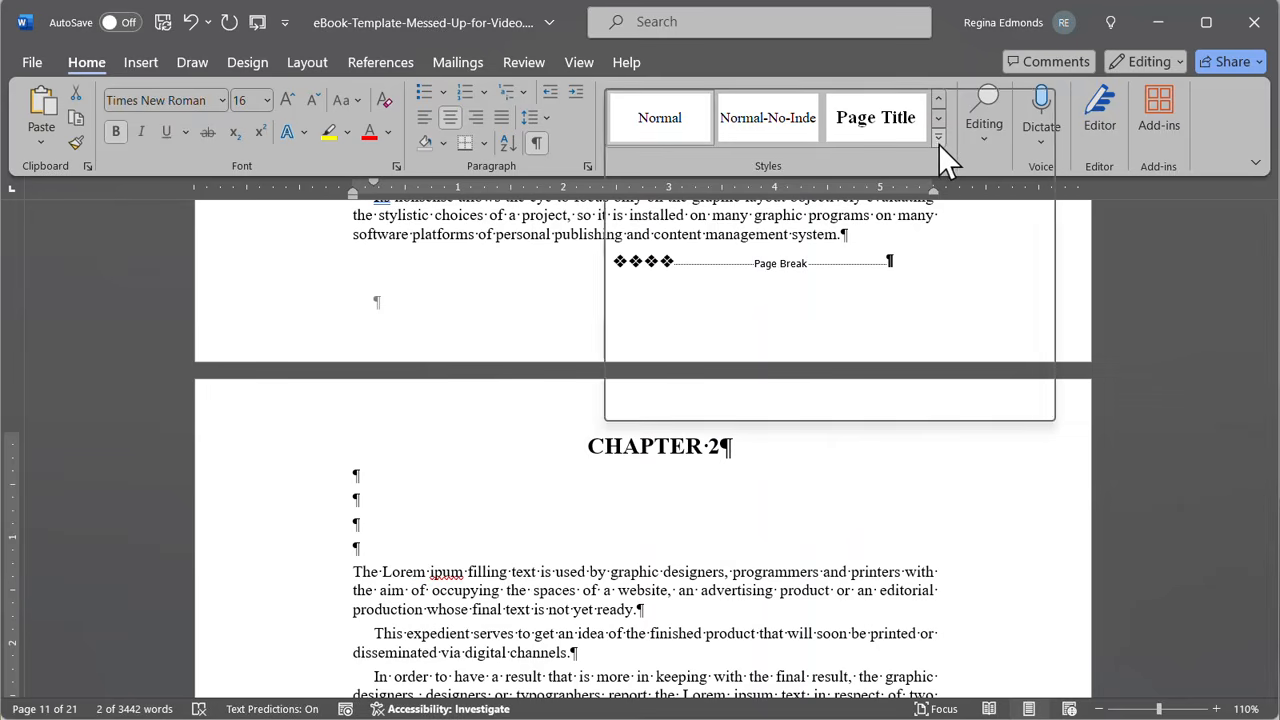
left_click(660, 235)
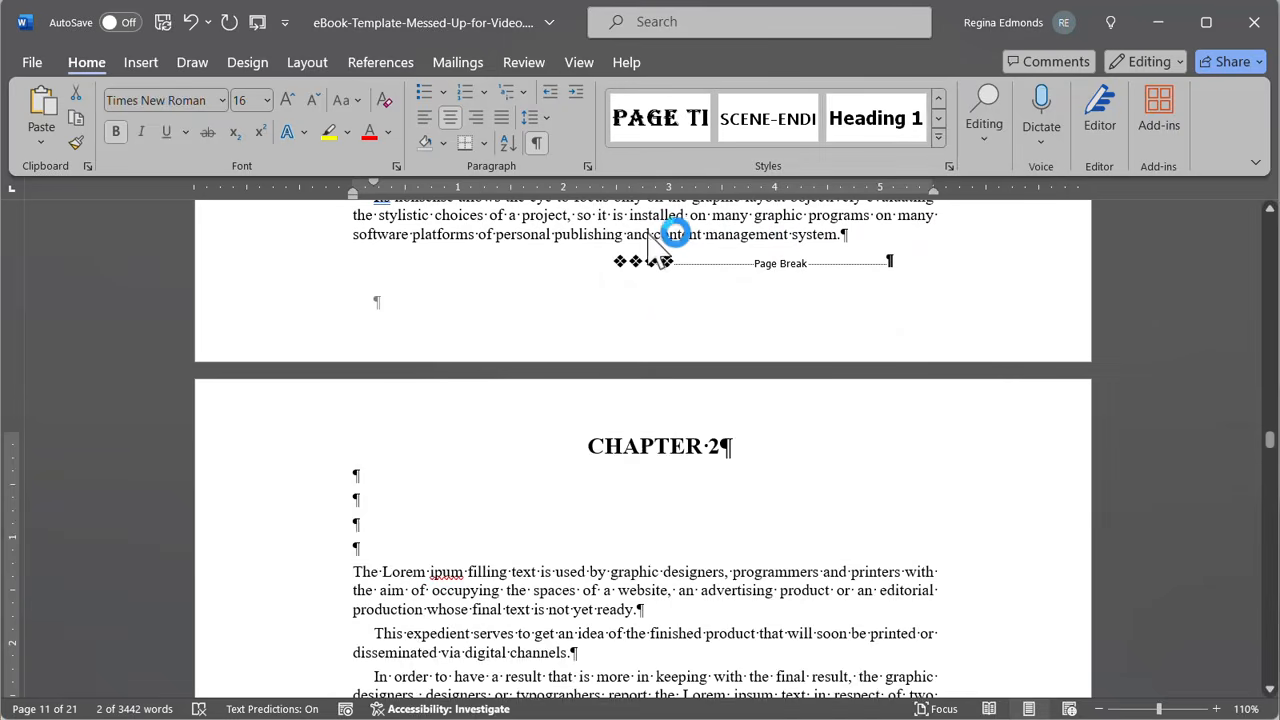
- Delete the four empty paragraphs between the CHAPTER 2 title and its first body paragraph
left_click(351, 510)
key("Delete")
key("Delete")
key("Delete")
key("Delete")
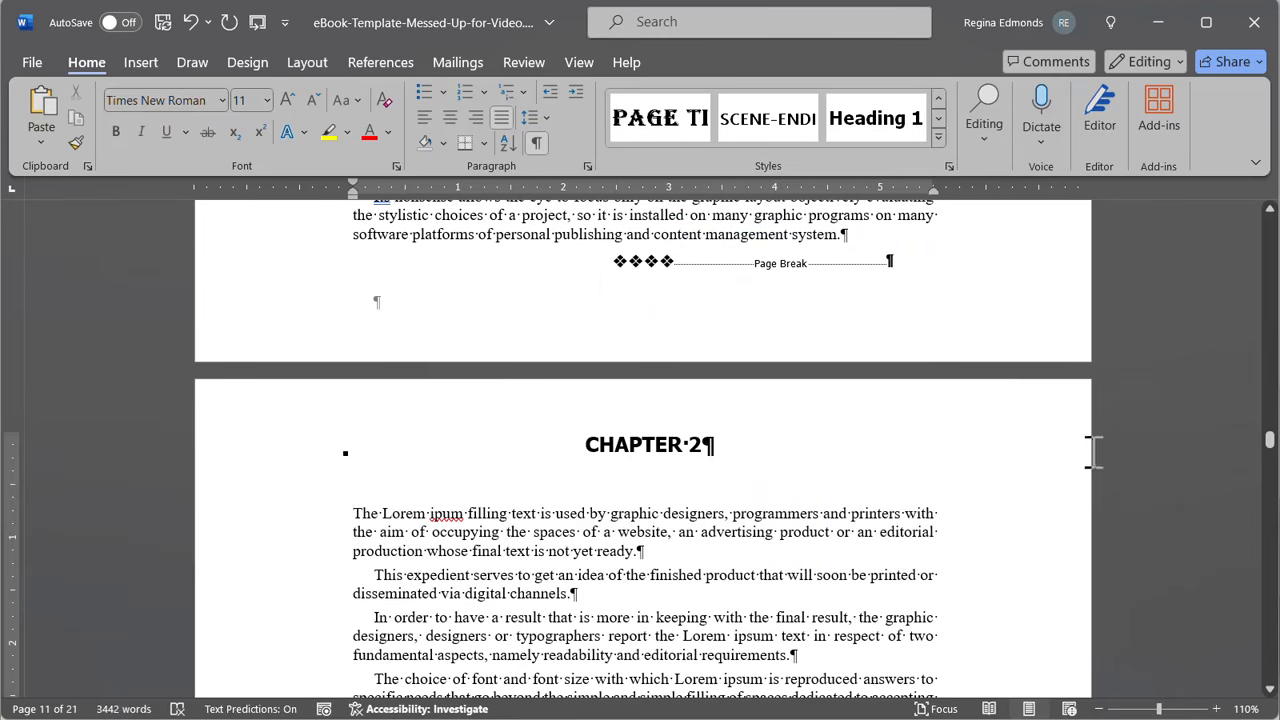
- Apply the Normal style to all of Chapter 2's body text, stopping before the empty paragraphs above the diamond line
scroll(414, 478, "down", 2)
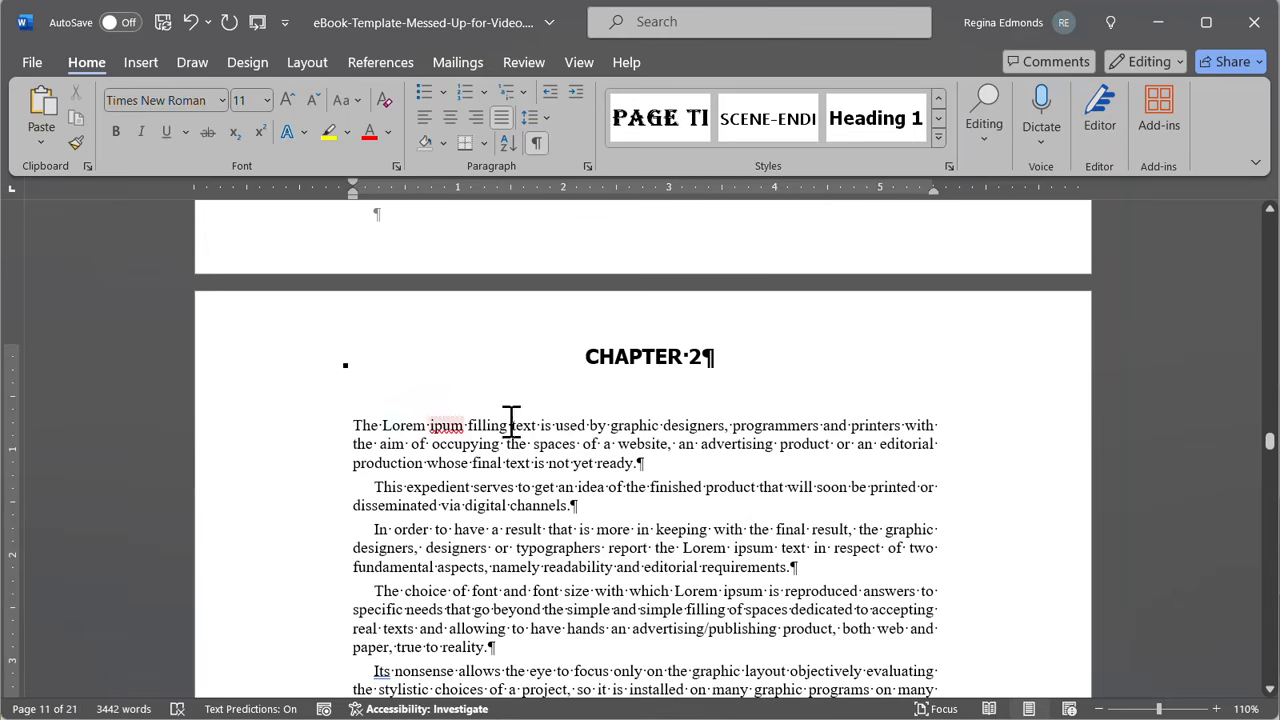
scroll(660, 466, "down", 6)
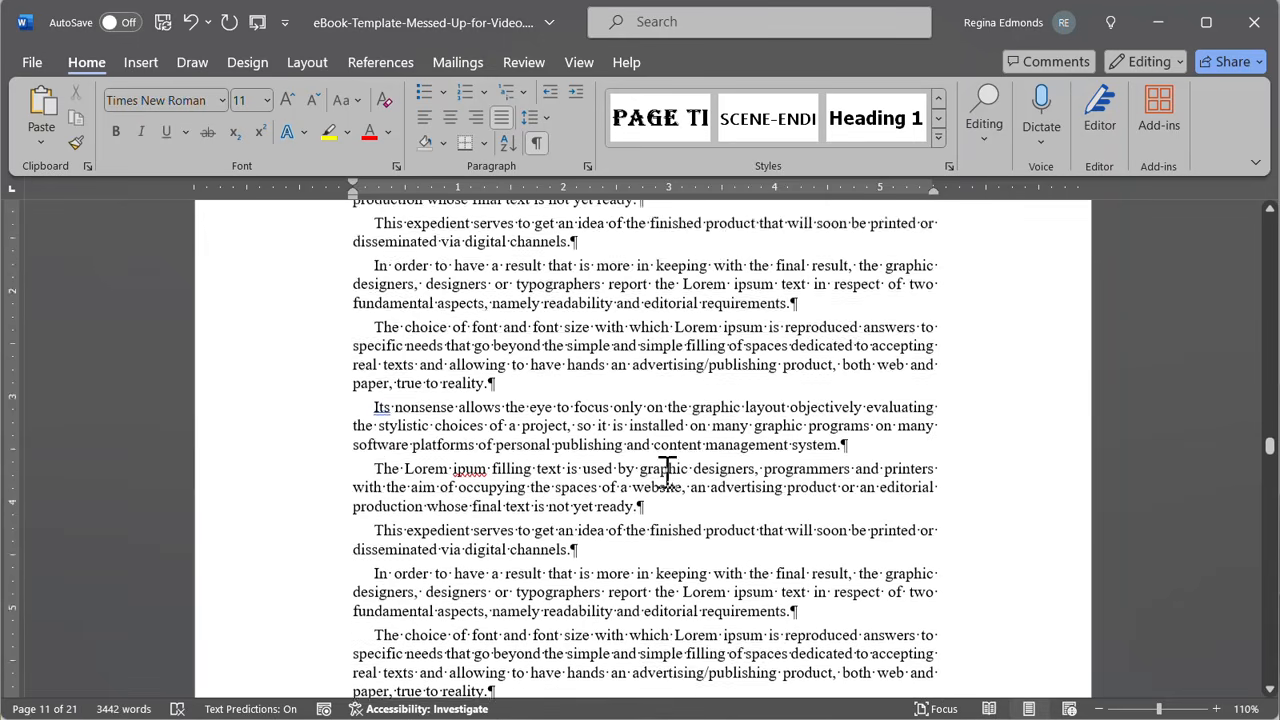
scroll(417, 309, "up", 6)
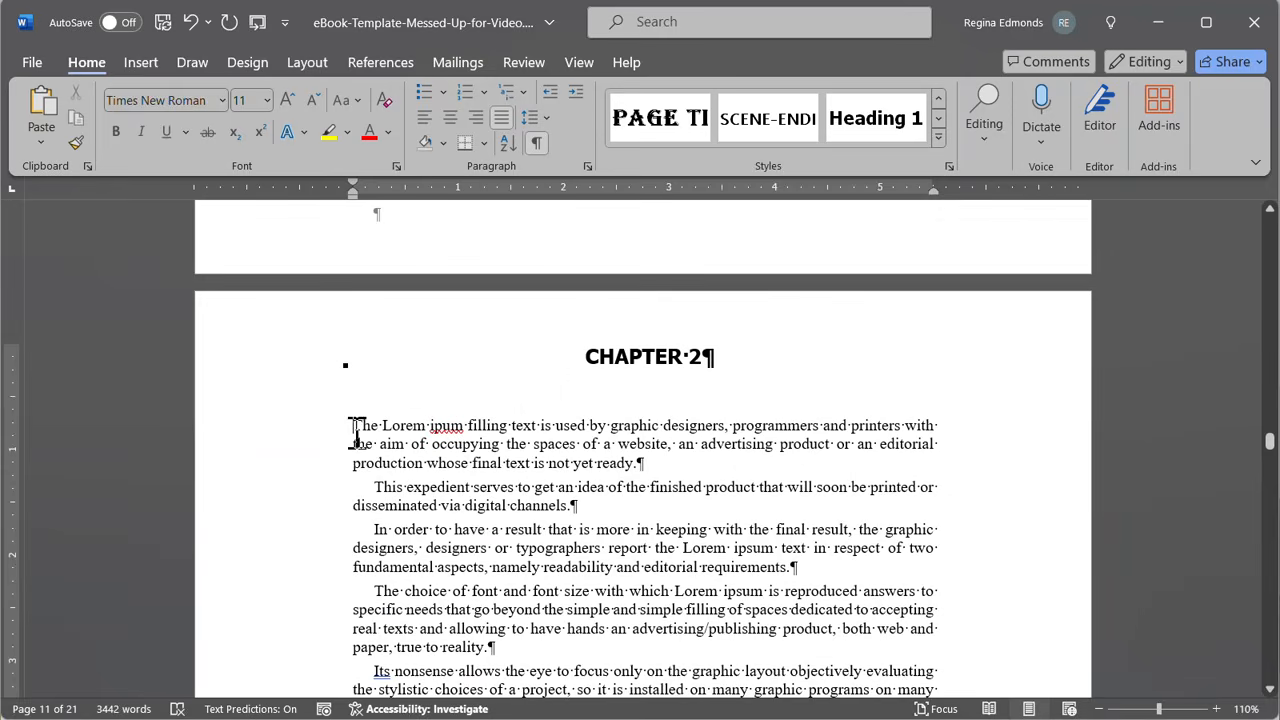
scroll(769, 446, "down", 7)
scroll(773, 450, "down", 5)
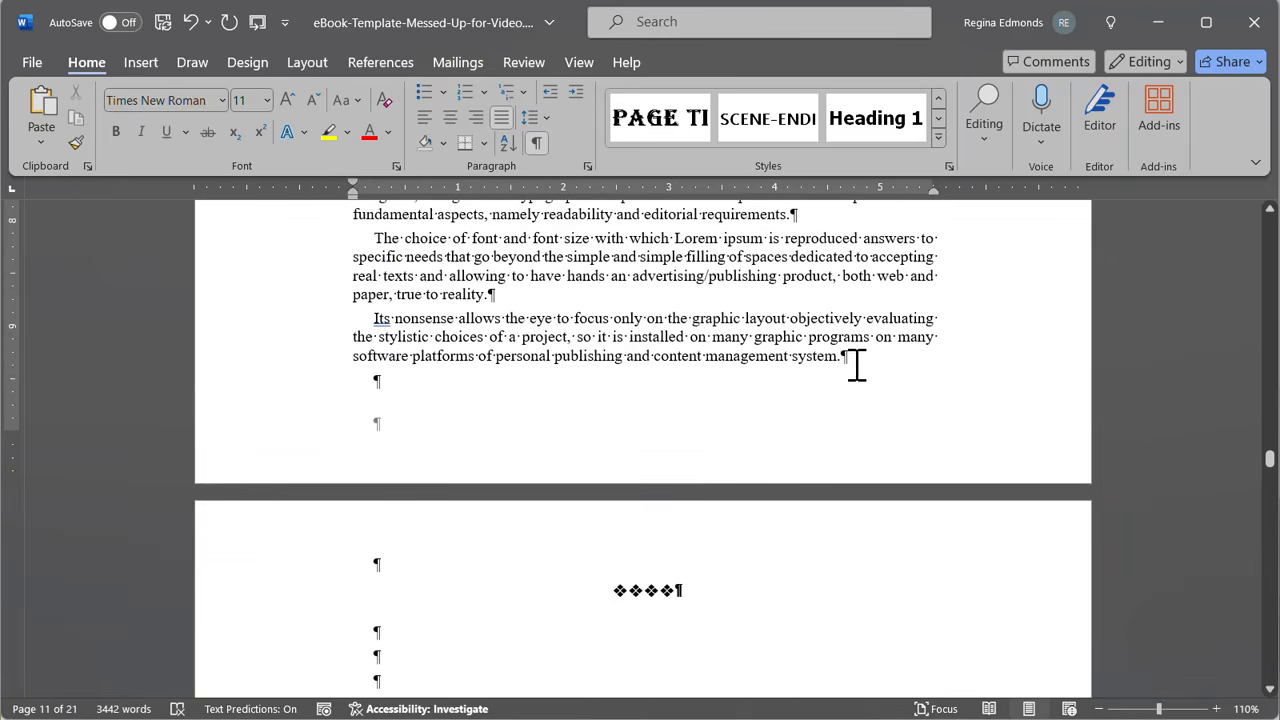
left_click(857, 365, "shift")
left_click(940, 135)
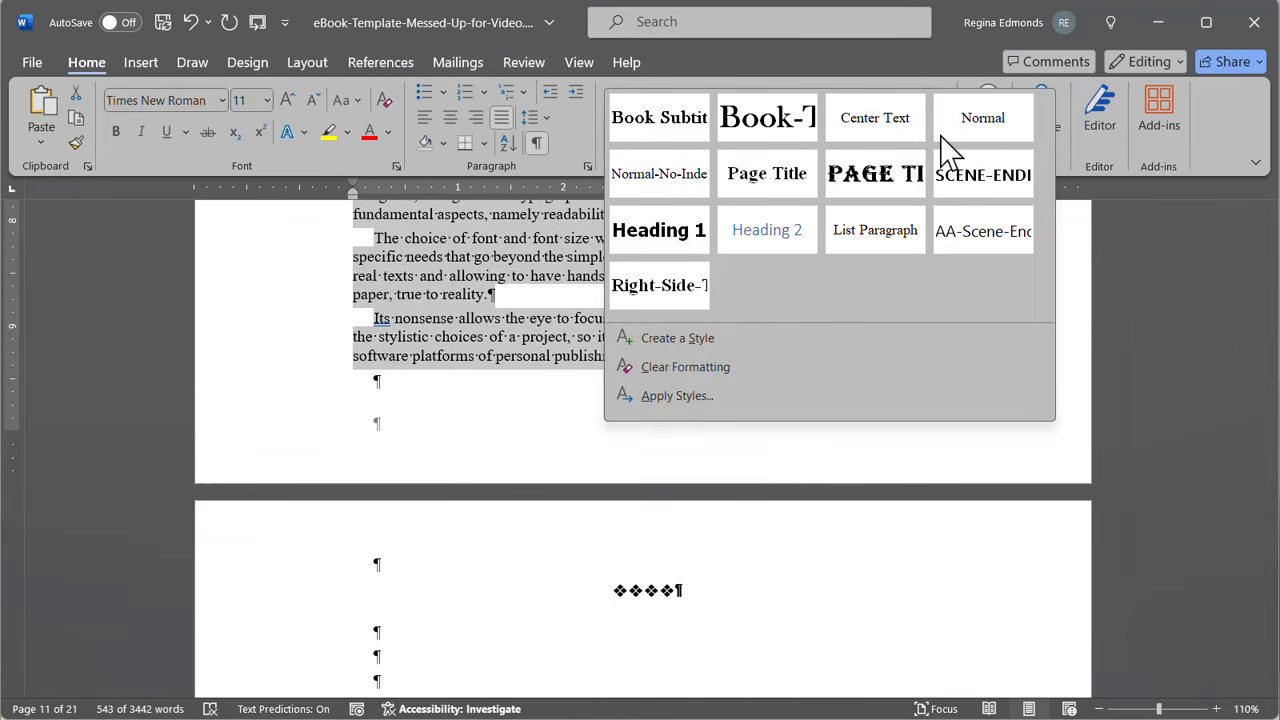
left_click(941, 136)
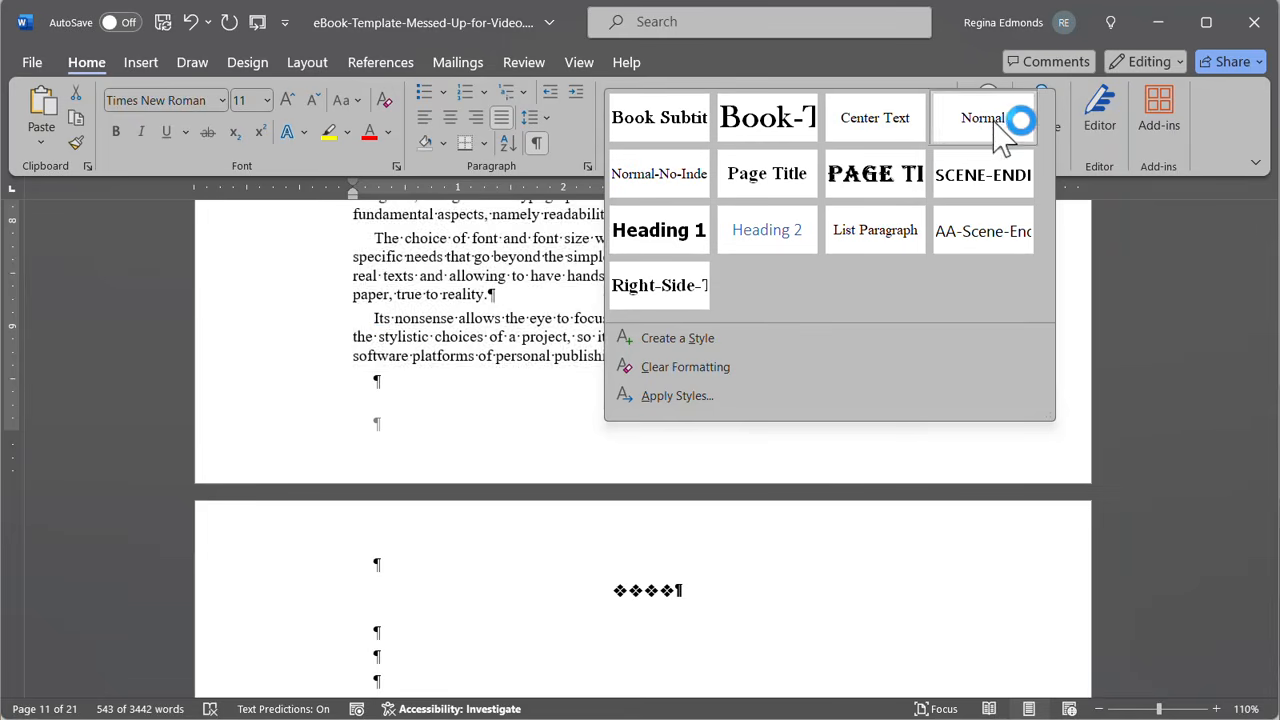
scroll(773, 384, "up", 7)
scroll(748, 381, "up", 5)
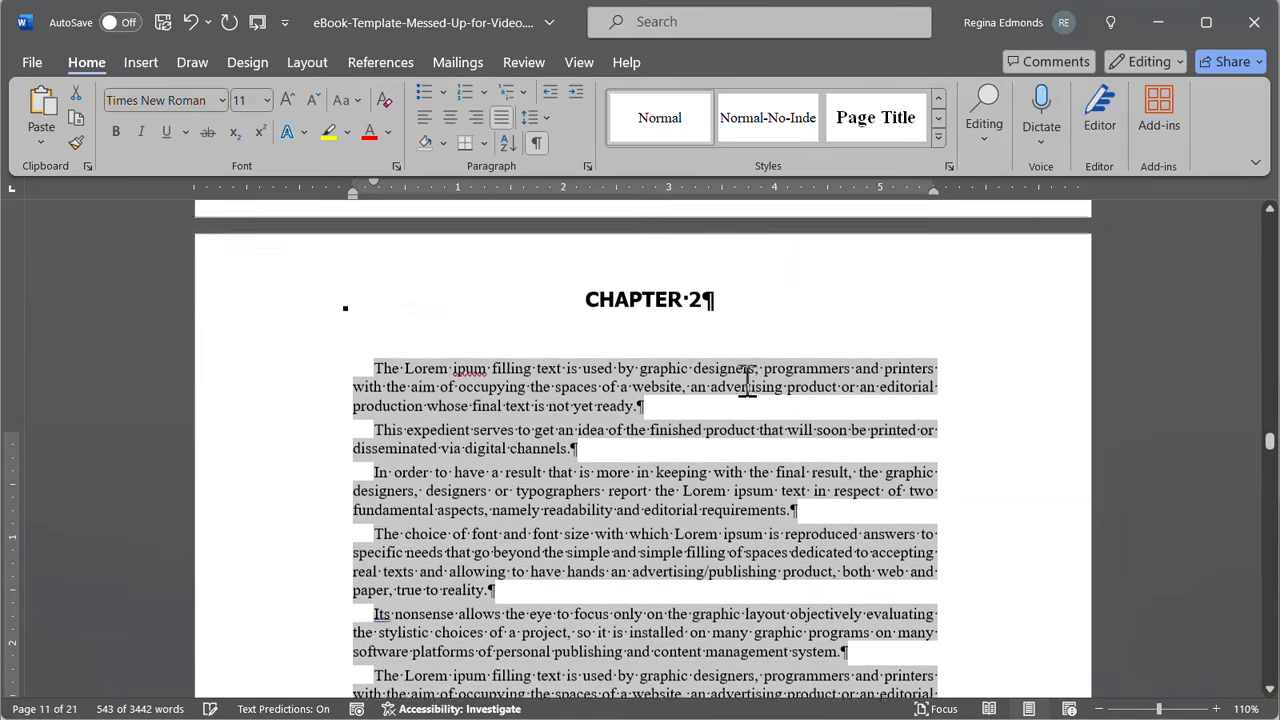
- Apply the Normal-No-Indent style to the first body paragraph of Chapter 2
left_click(475, 531)
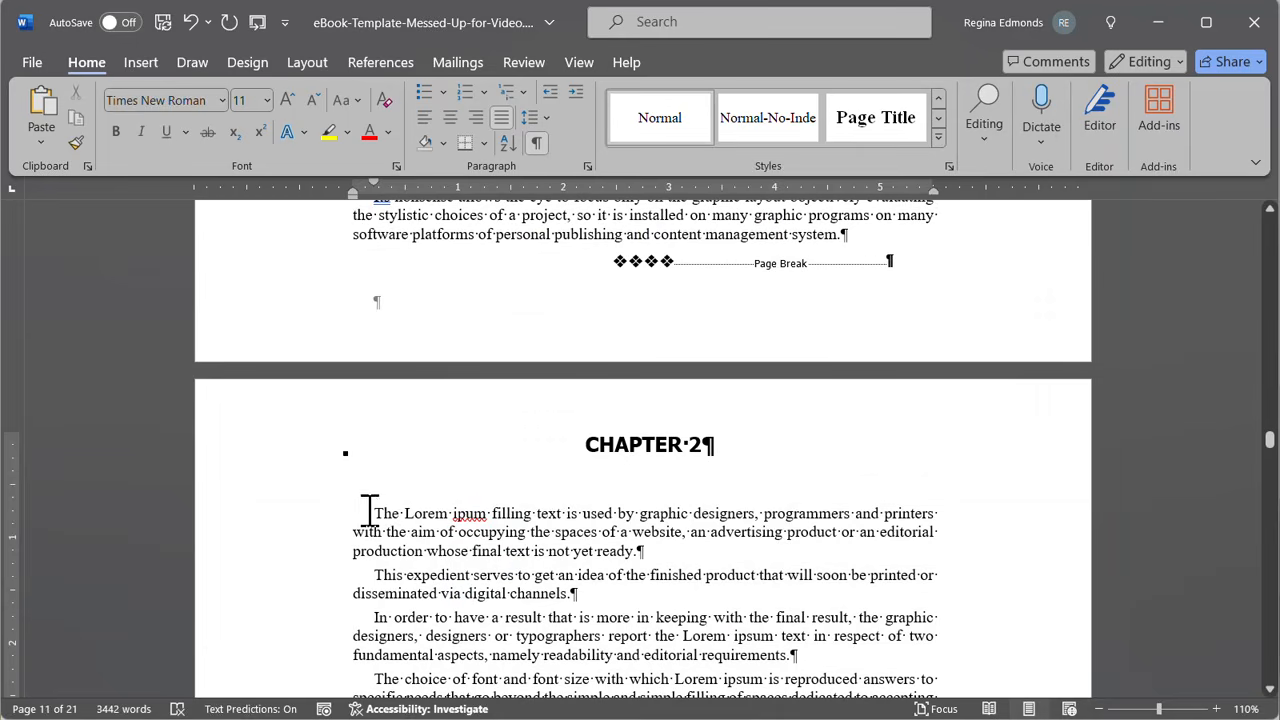
triple_click(686, 543)
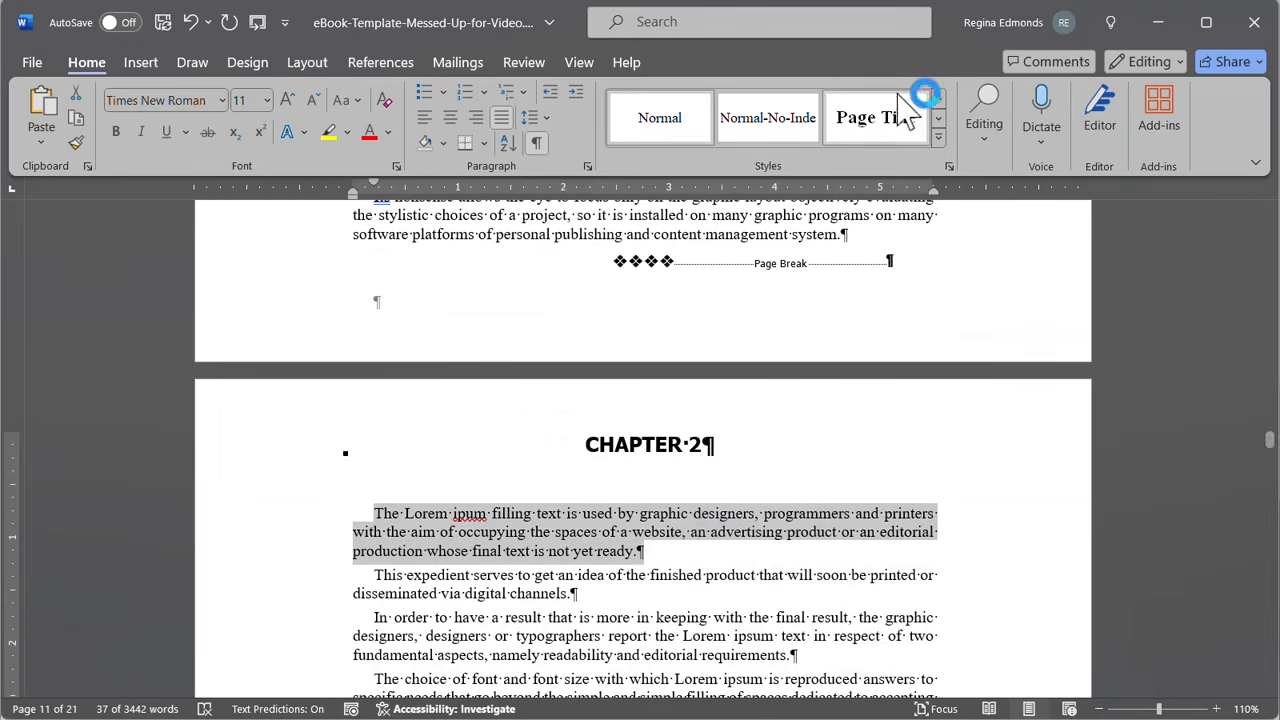
left_click(766, 130)
left_click(940, 513)
scroll(935, 505, "down", 1)
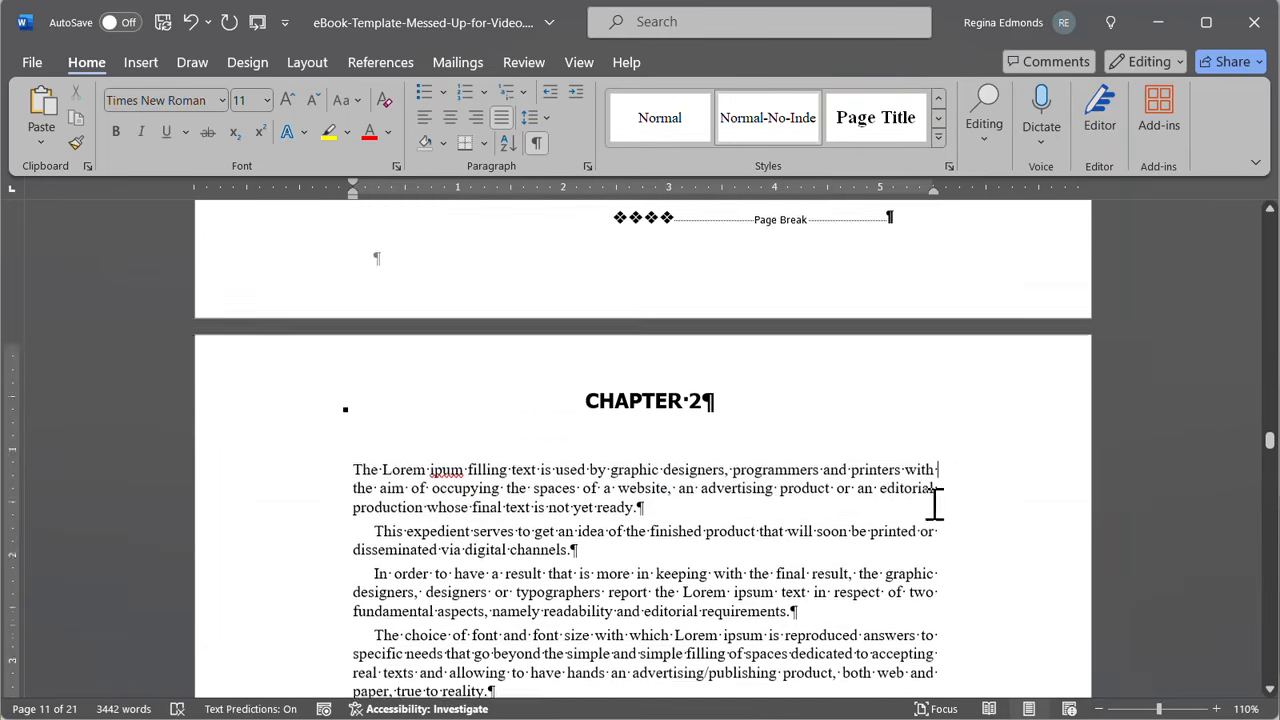
- Delete the empty paragraphs between Chapter 2's last body paragraph and the diamond symbols
scroll(930, 505, "down", 10)
left_click(373, 469)
key("Delete")
key("Delete")
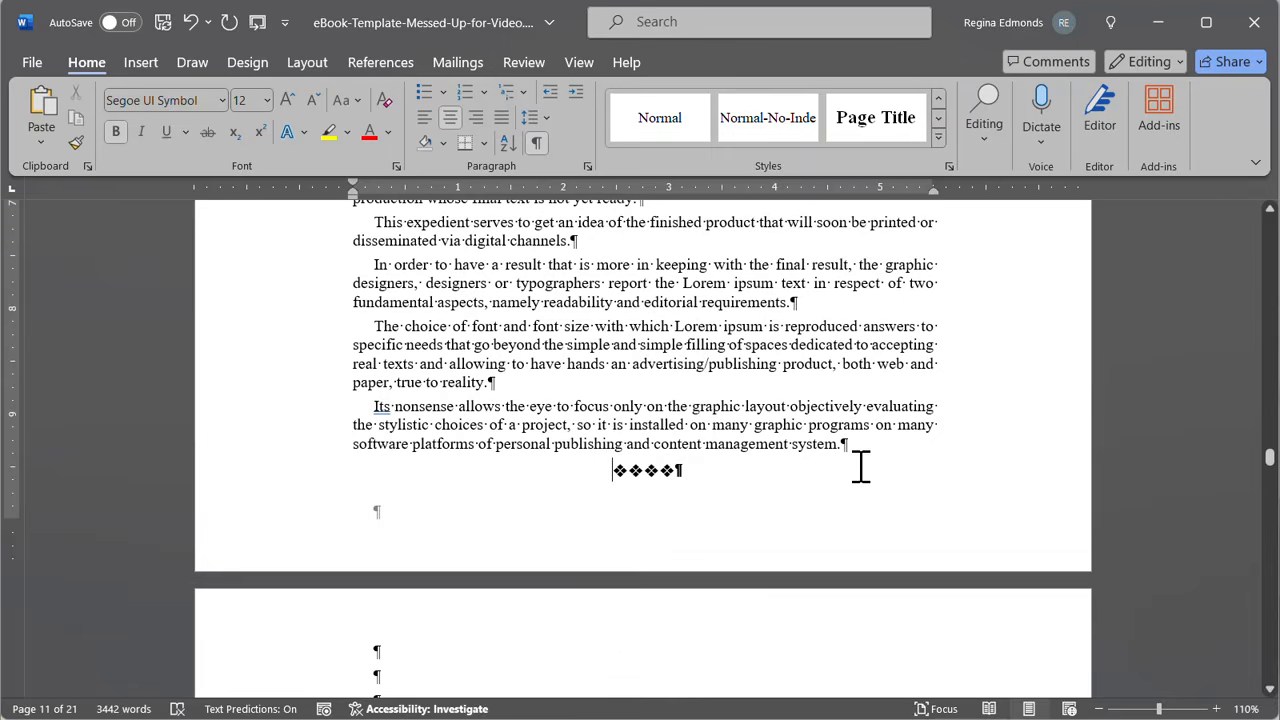
scroll(734, 446, "down", 6)
scroll(725, 428, "up", 5)
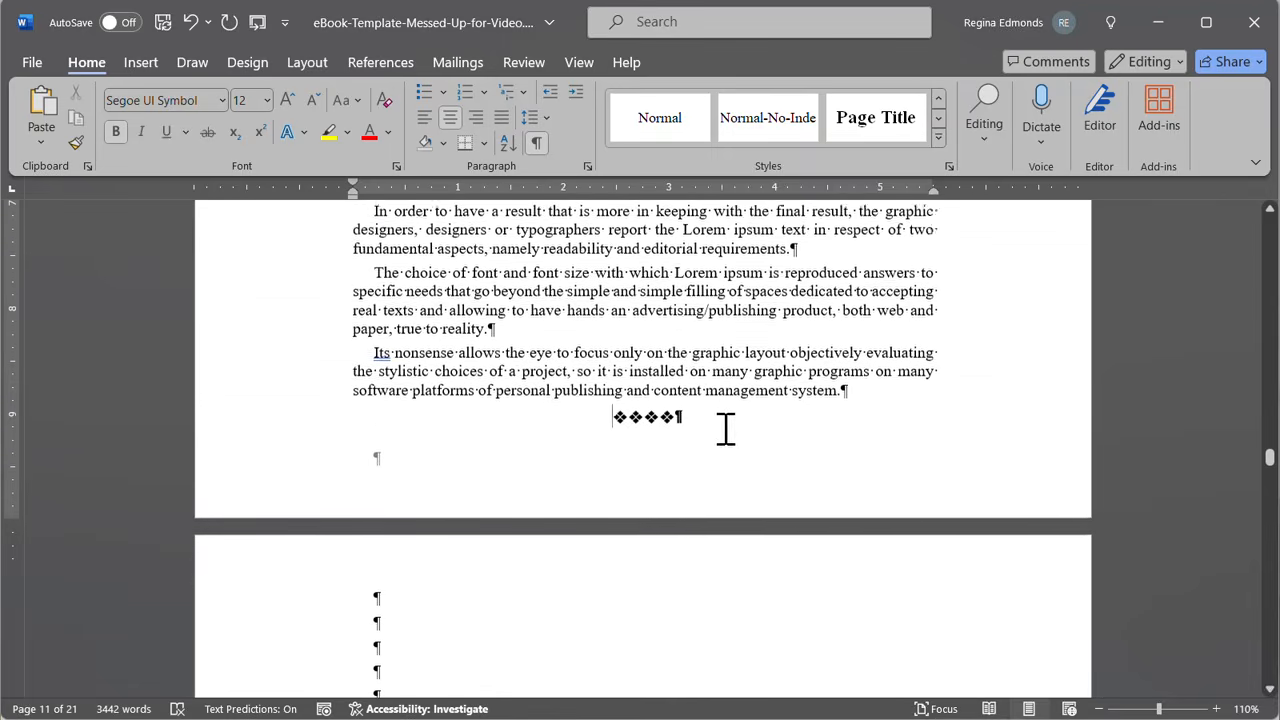
scroll(725, 428, "up", 1)
- Delete the empty paragraphs after Chapter 2's diamond symbols so the page break directly follows them
left_click(679, 470)
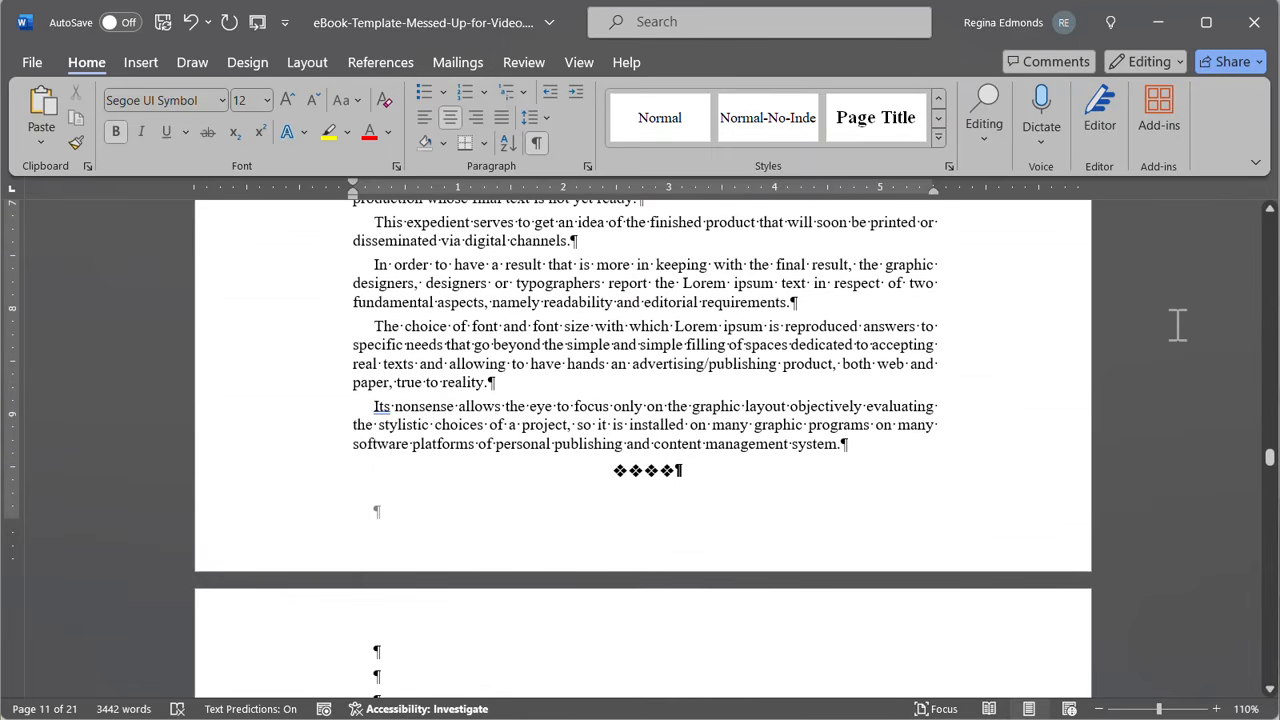
key("Delete")
key("Delete")
key("Delete")
key("Delete")
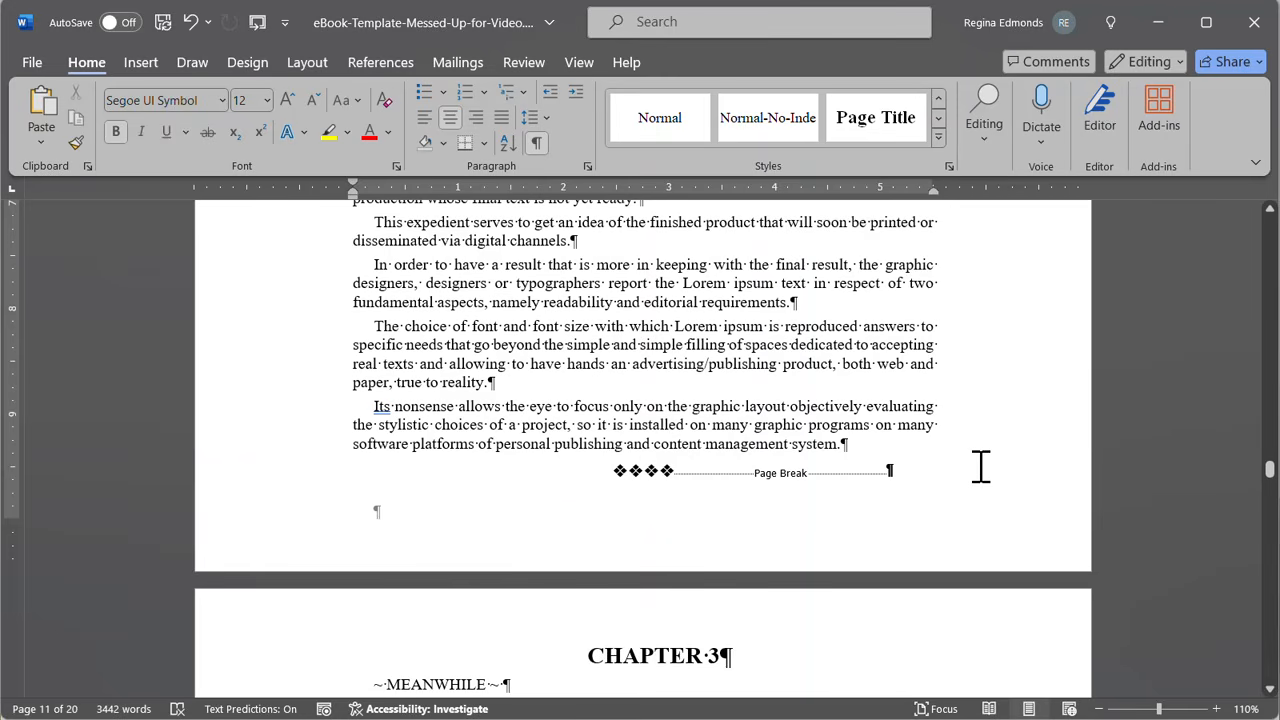
- Apply the Heading 1 style to the CHAPTER 3 title
scroll(980, 473, "up", 8)
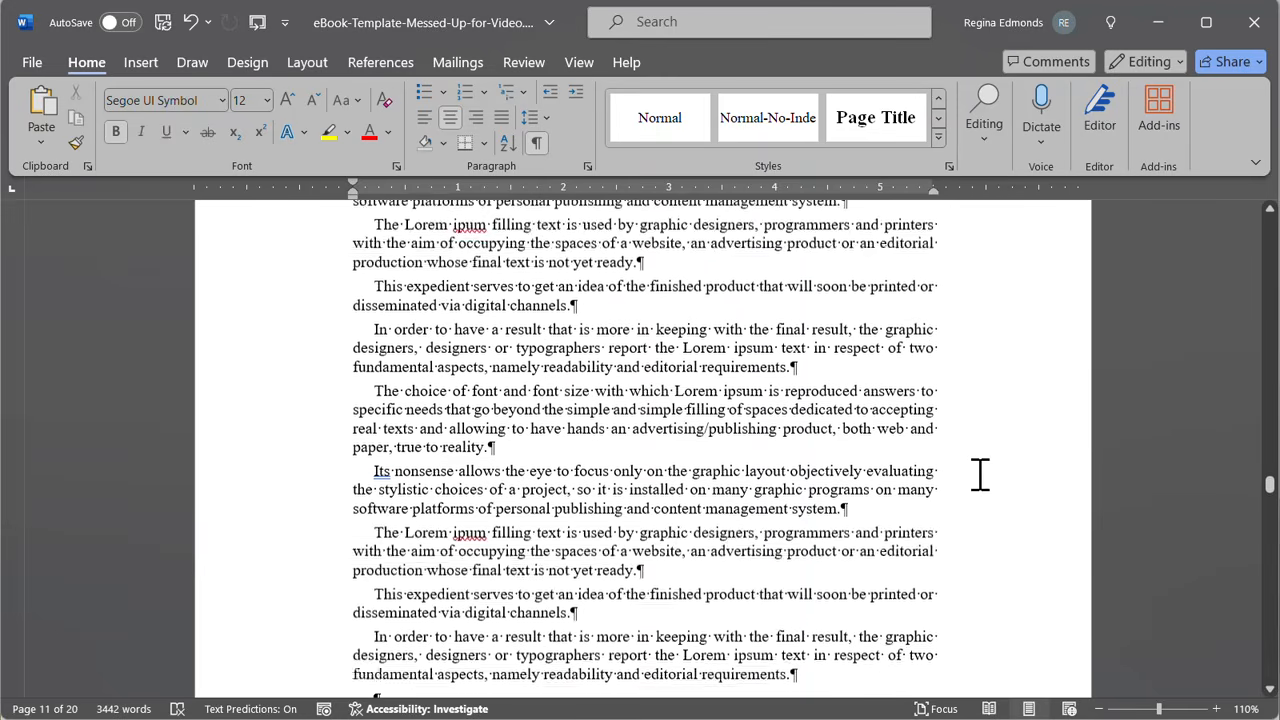
scroll(981, 471, "down", 11)
scroll(981, 470, "down", 2)
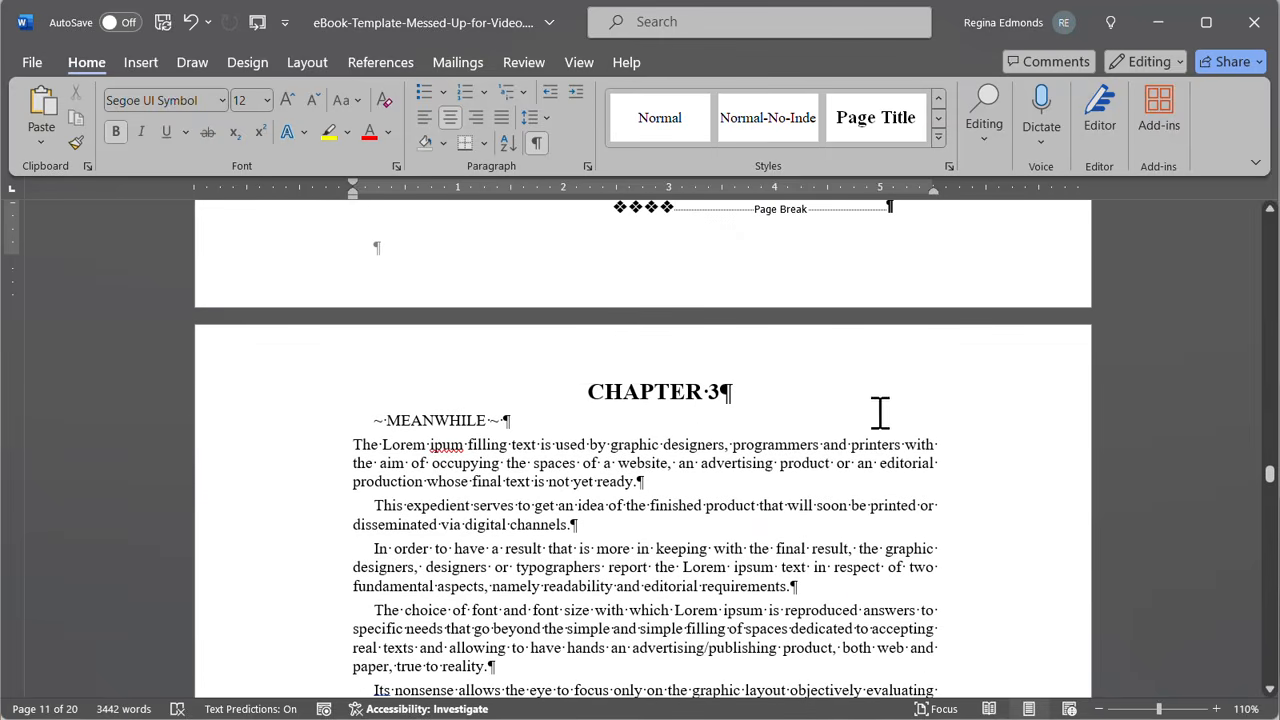
left_click(586, 390)
left_click(749, 390, "shift")
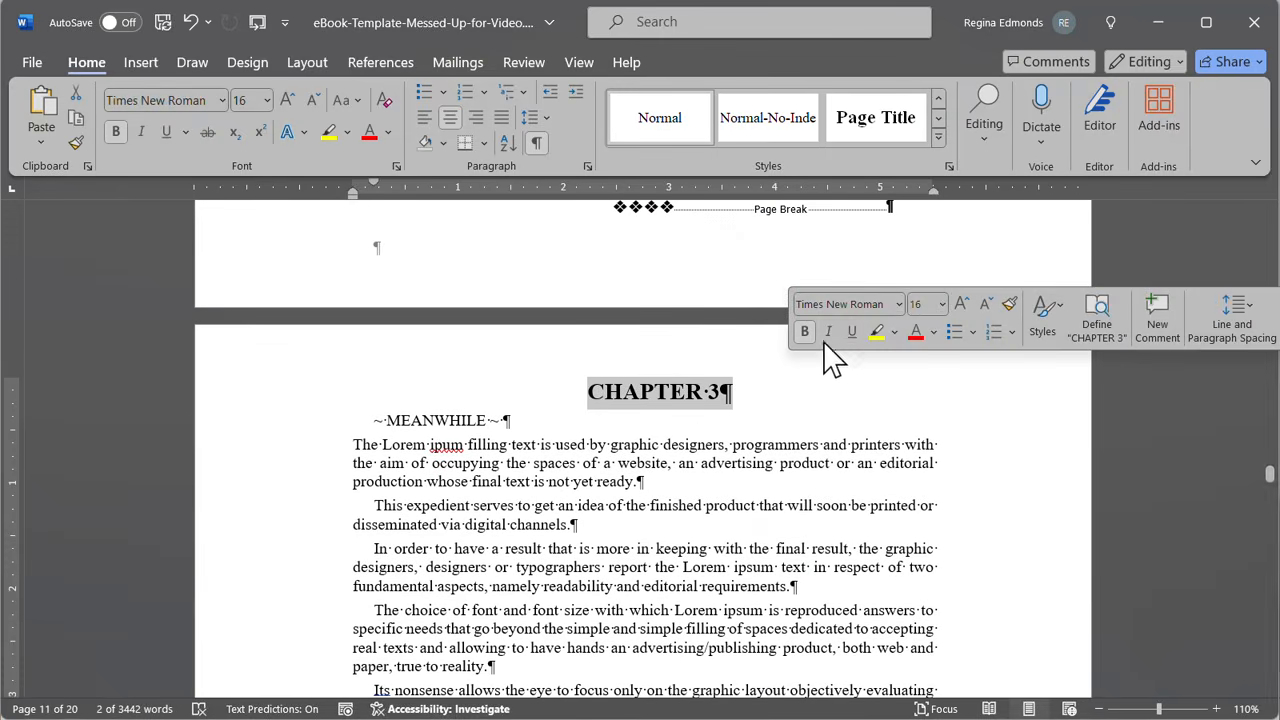
left_click(875, 327)
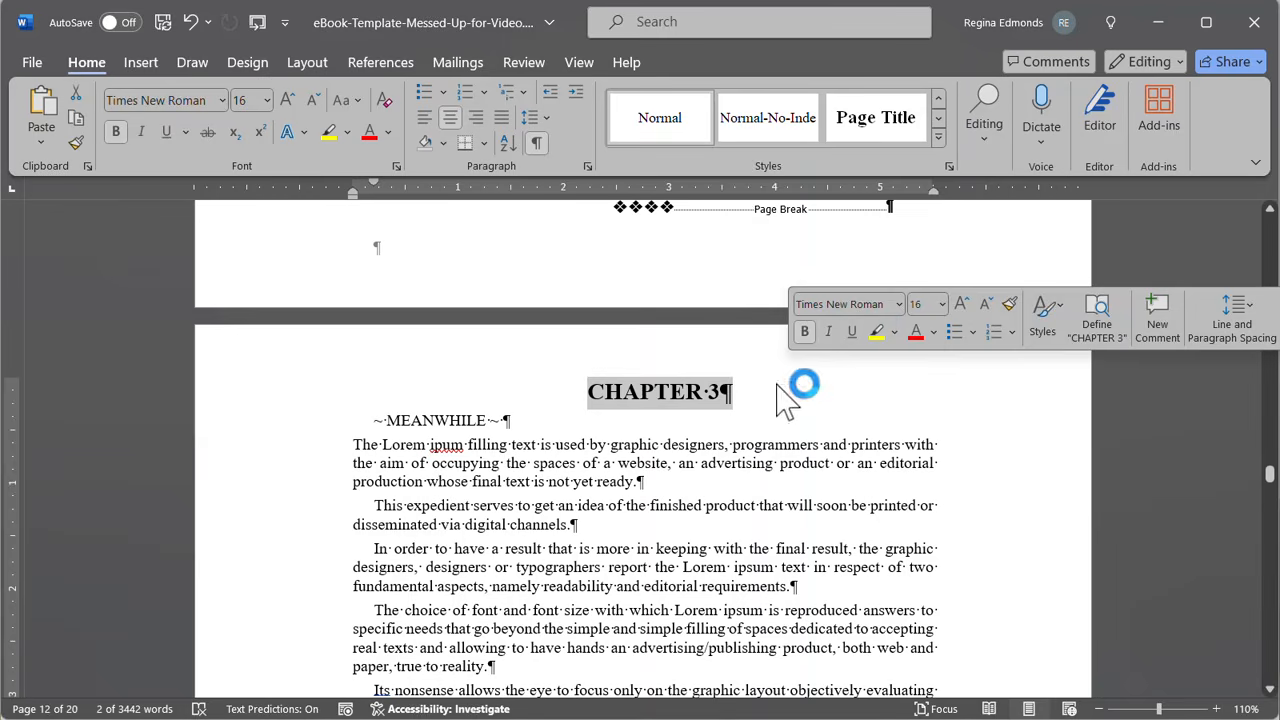
left_click(938, 138)
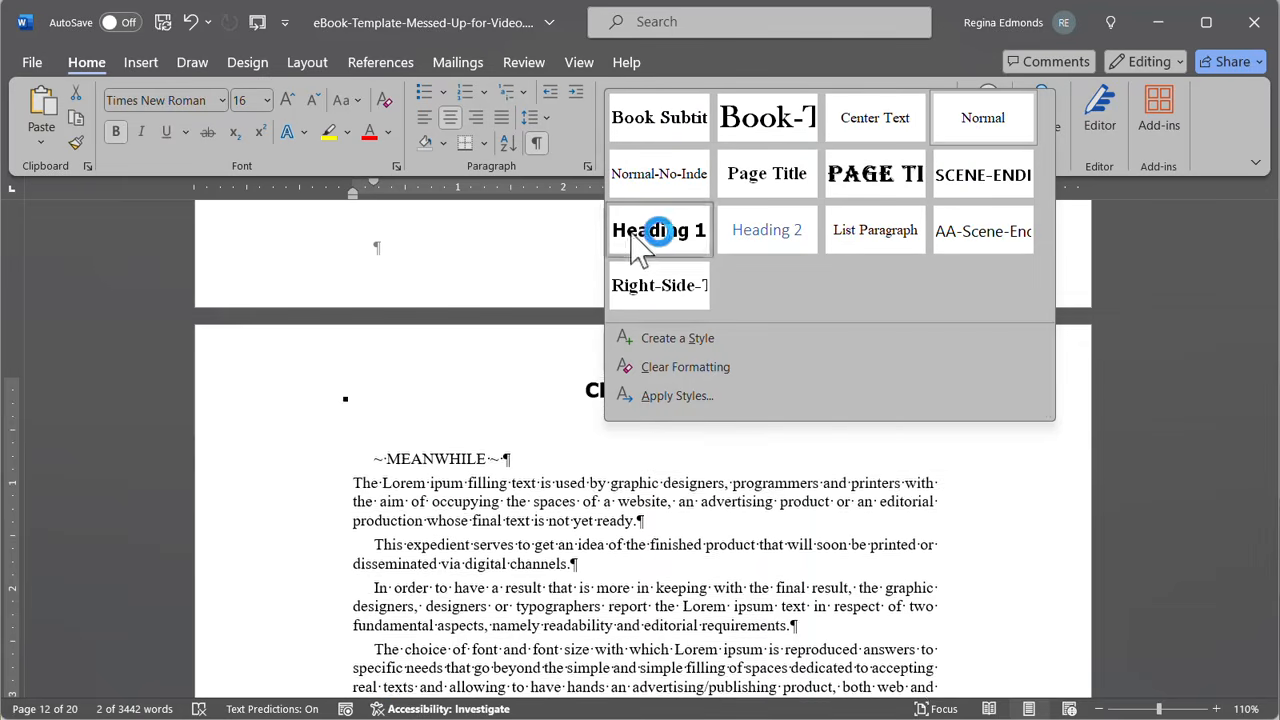
left_click(655, 230)
left_click(795, 440)
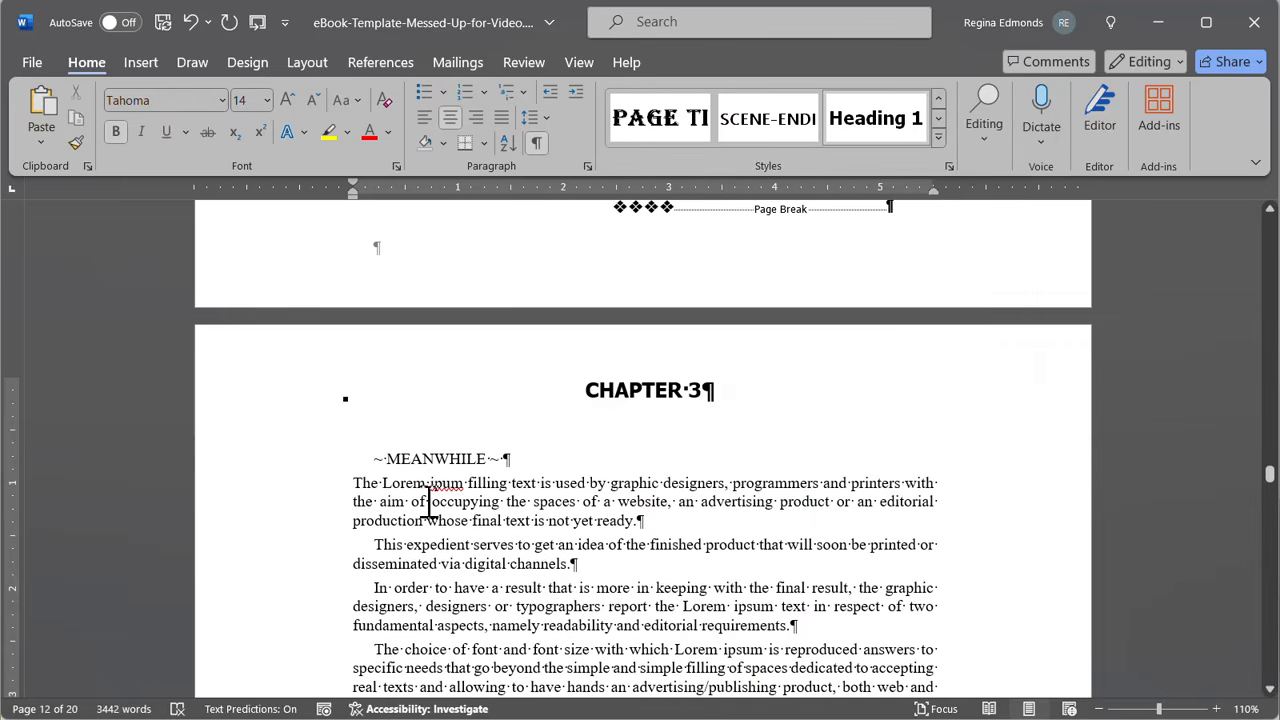
- Apply the "Right-Side-T…" style to the "~ MEANWHILE ~" line below the CHAPTER 3 title
left_click(371, 459)
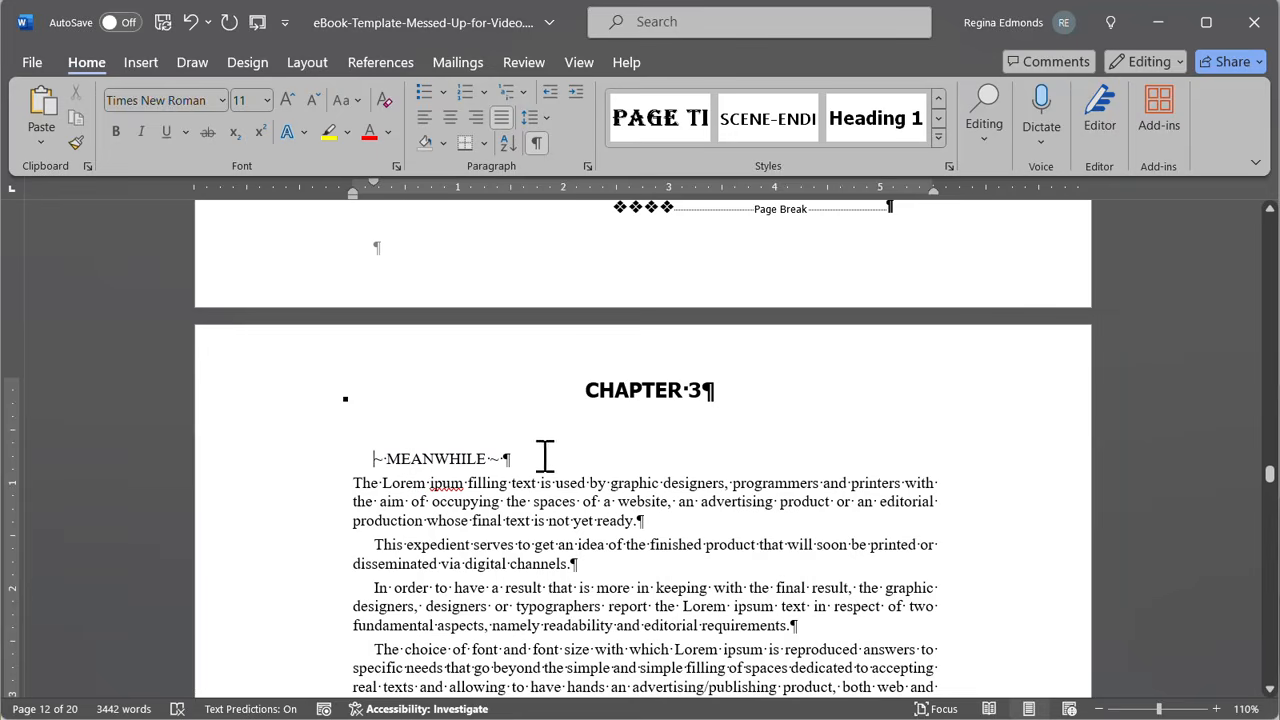
triple_click(509, 458)
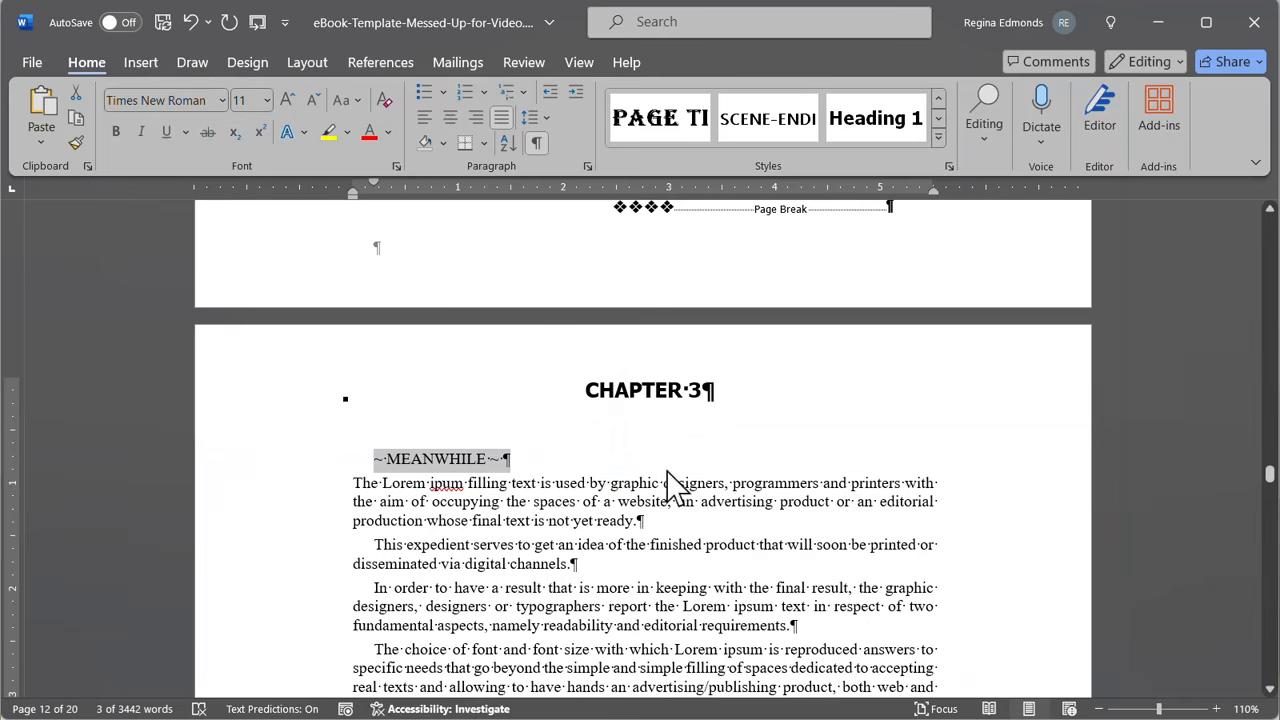
left_click(939, 137)
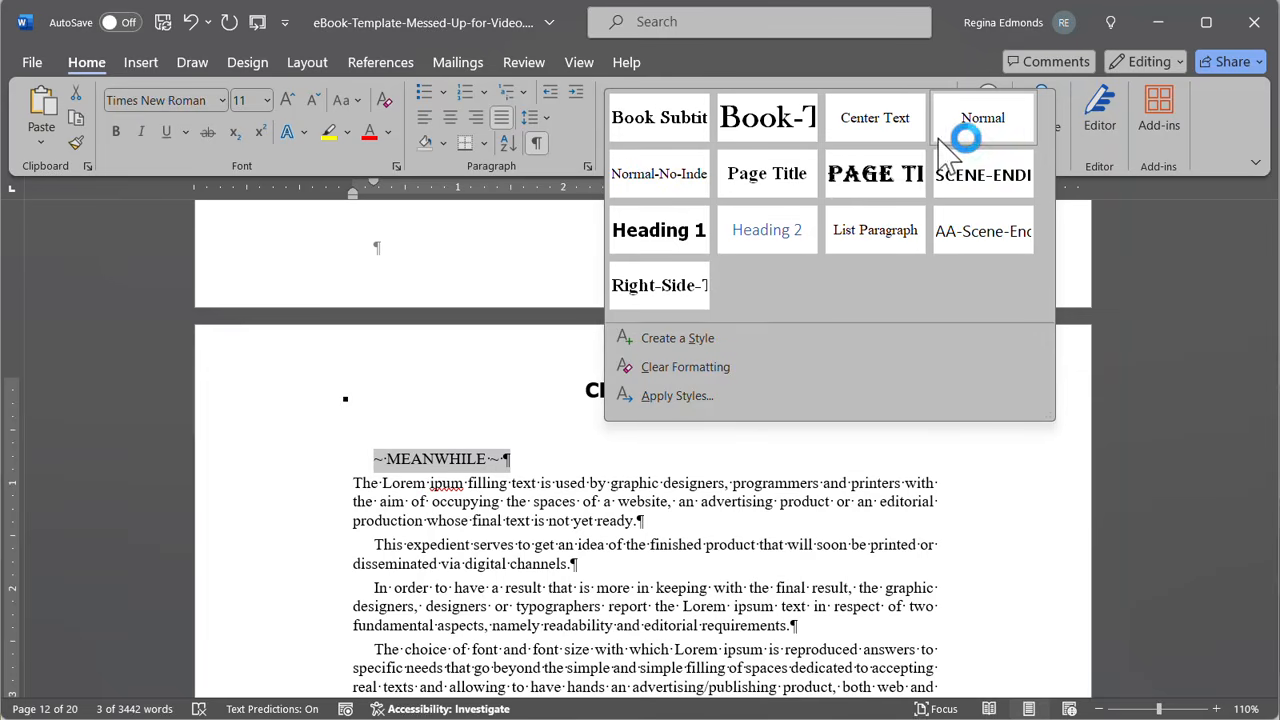
left_click(660, 292)
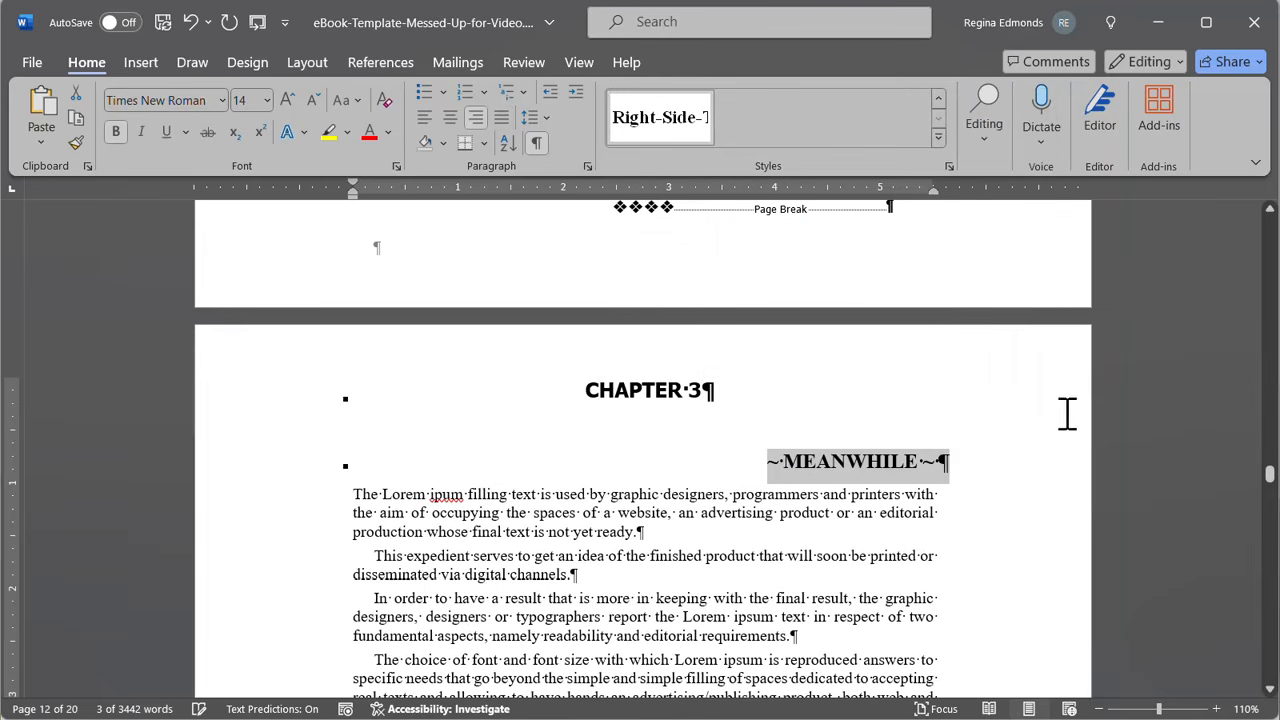
left_click(997, 523)
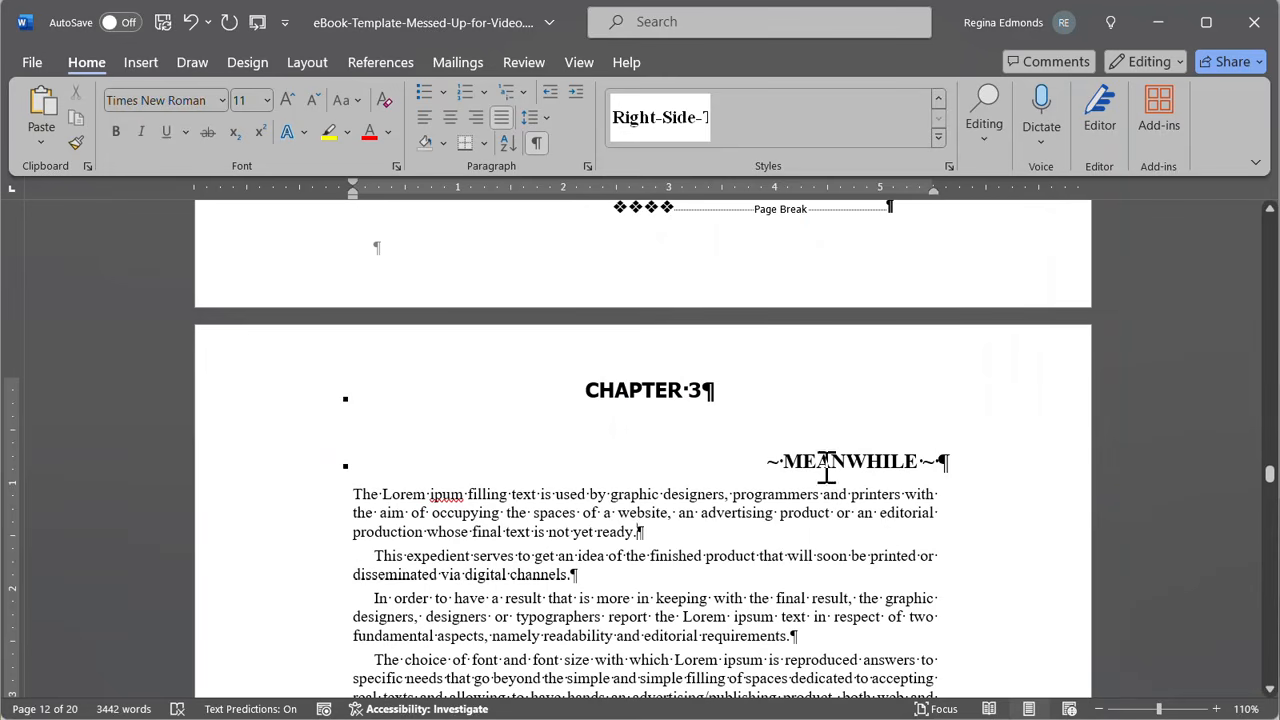
- Delete the five empty paragraphs within the body text of the MEANWHILE scene in Chapter 3
scroll(718, 500, "down", 5)
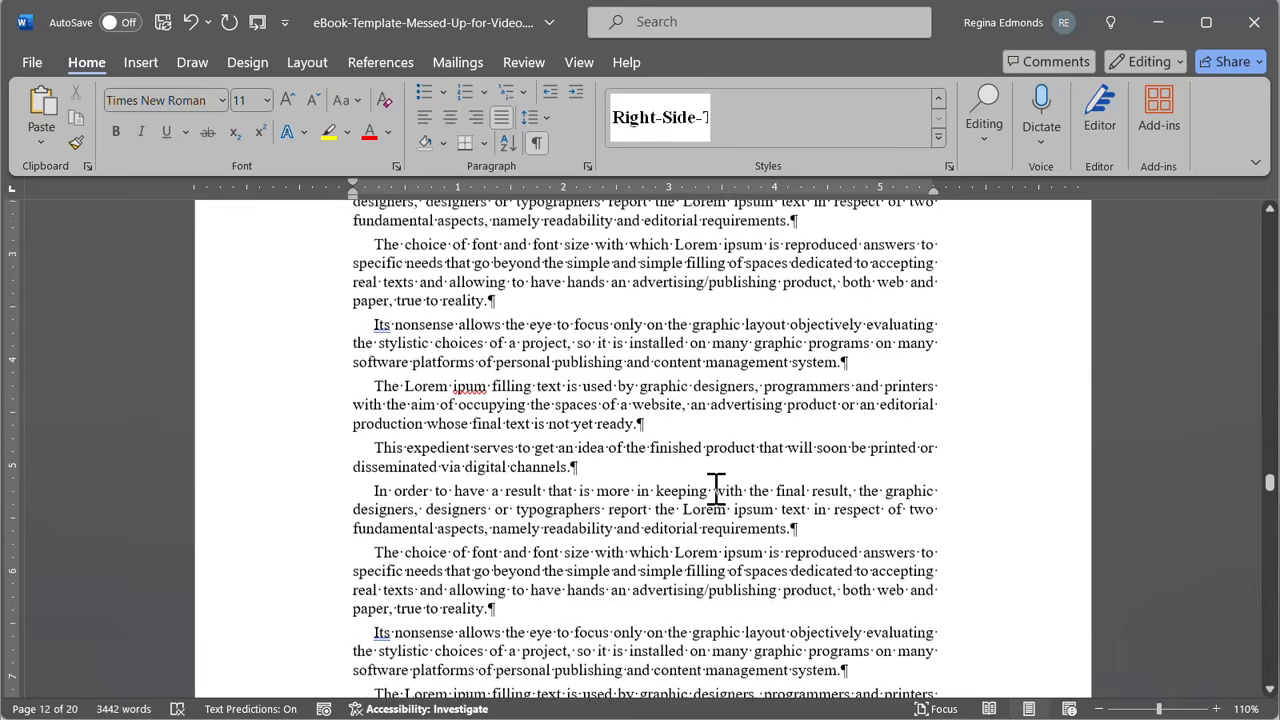
scroll(716, 490, "down", 7)
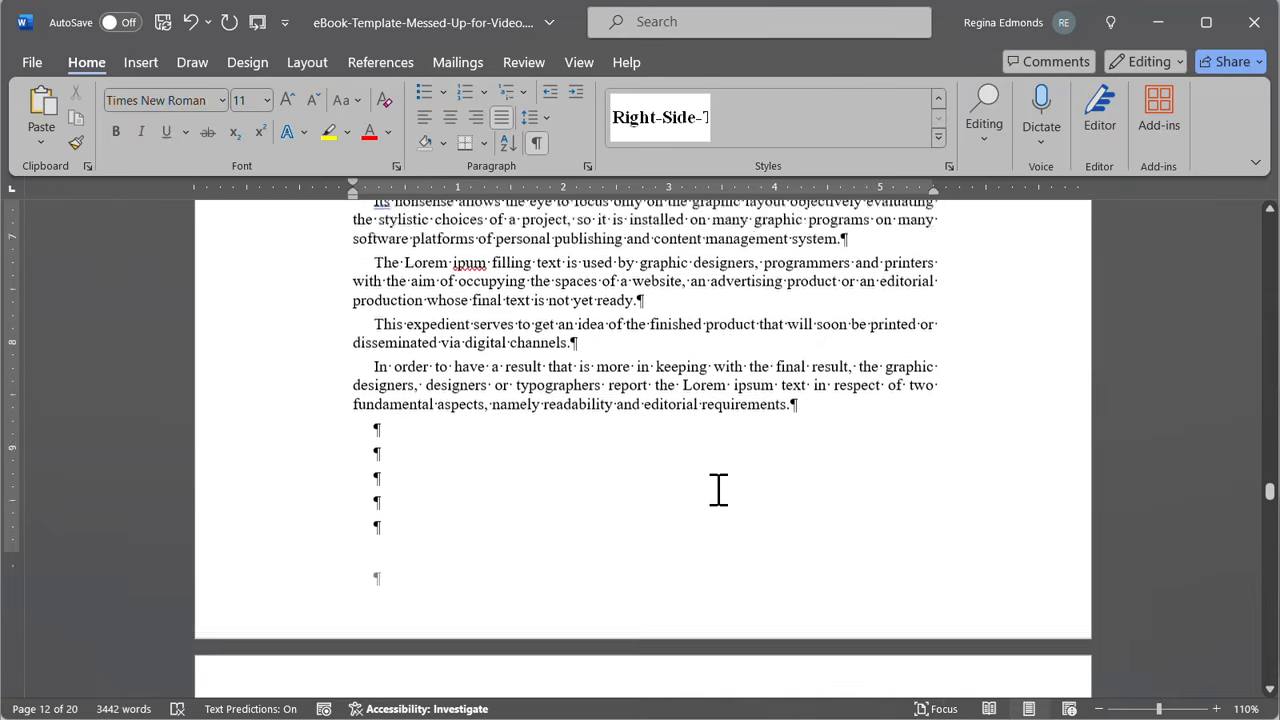
scroll(746, 449, "down", 6)
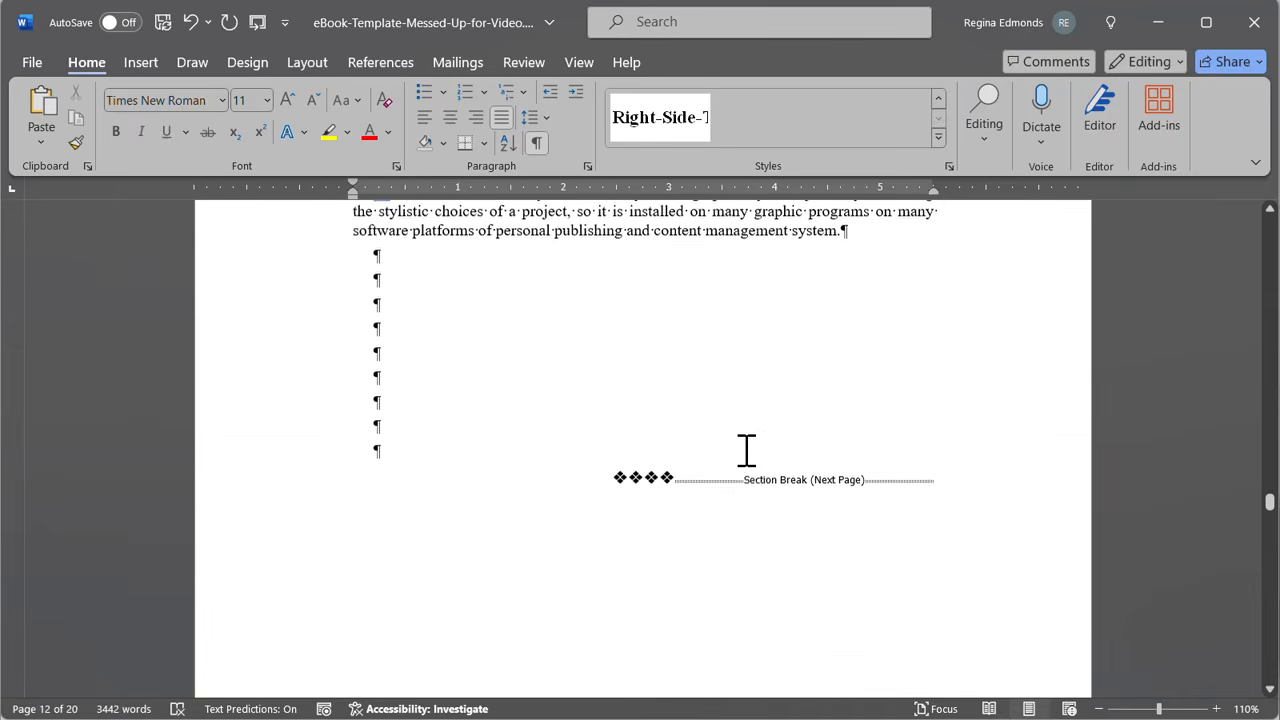
scroll(746, 449, "up", 8)
scroll(747, 451, "up", 3)
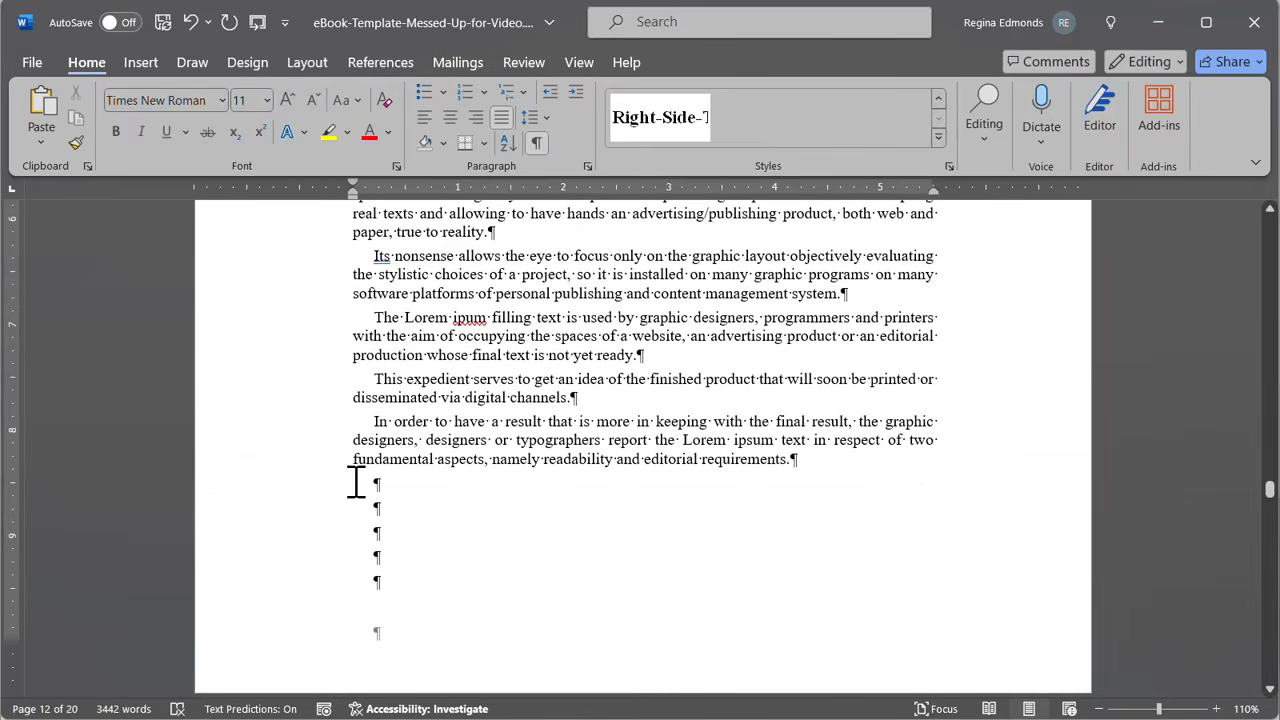
scroll(578, 490, "down", 3)
key("Delete")
key("Delete")
key("Delete")
key("Delete")
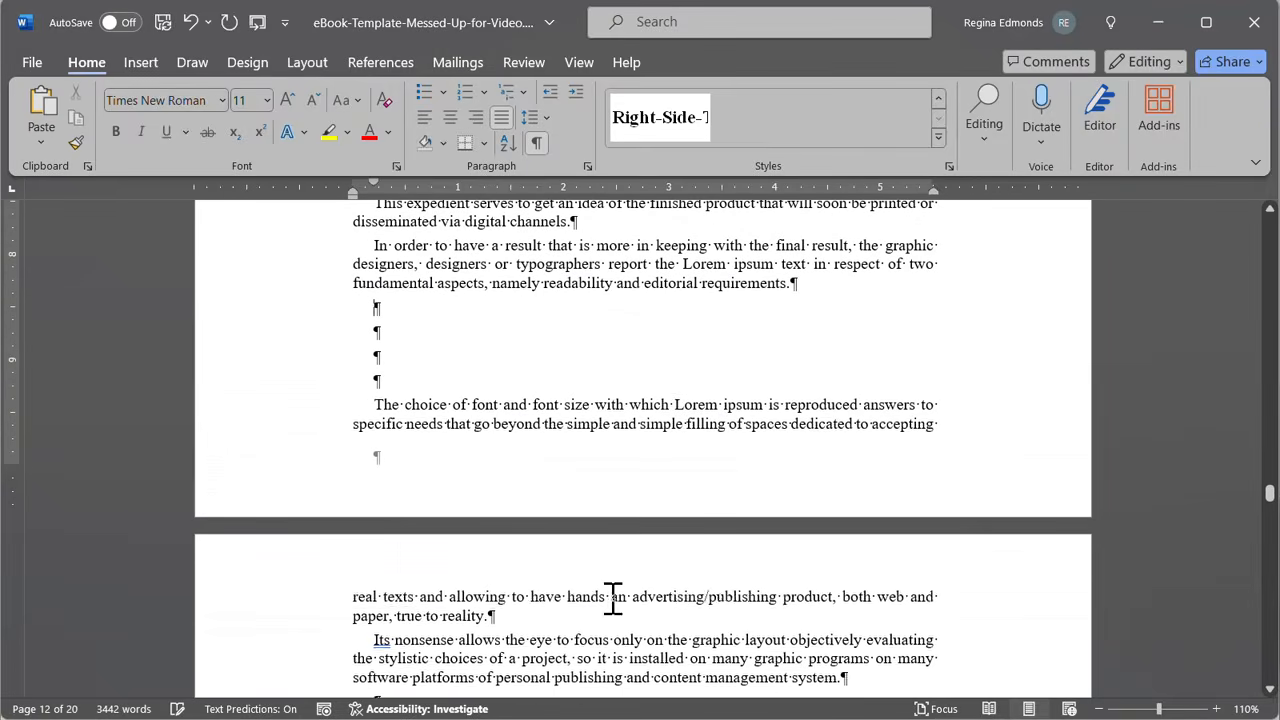
key("Delete")
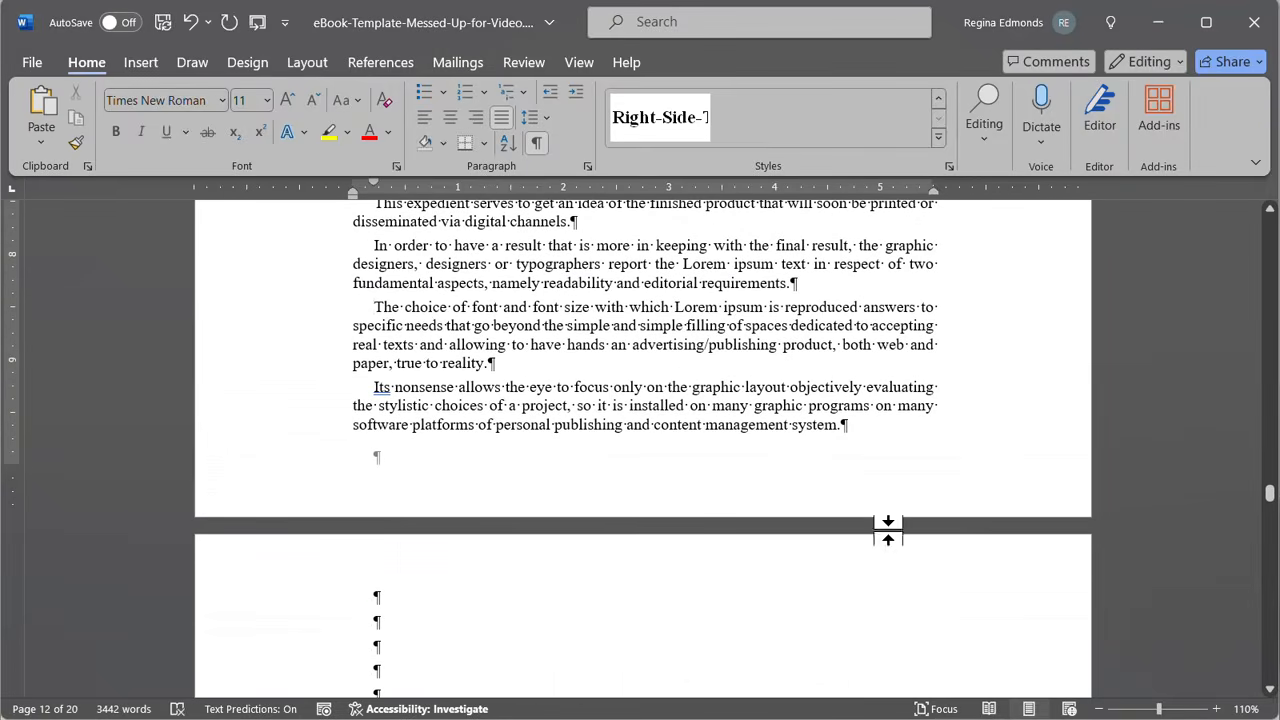
- Delete the nine empty paragraphs above the diamond line that ends the MEANWHILE scene
scroll(466, 563, "down", 4)
left_click(365, 422)
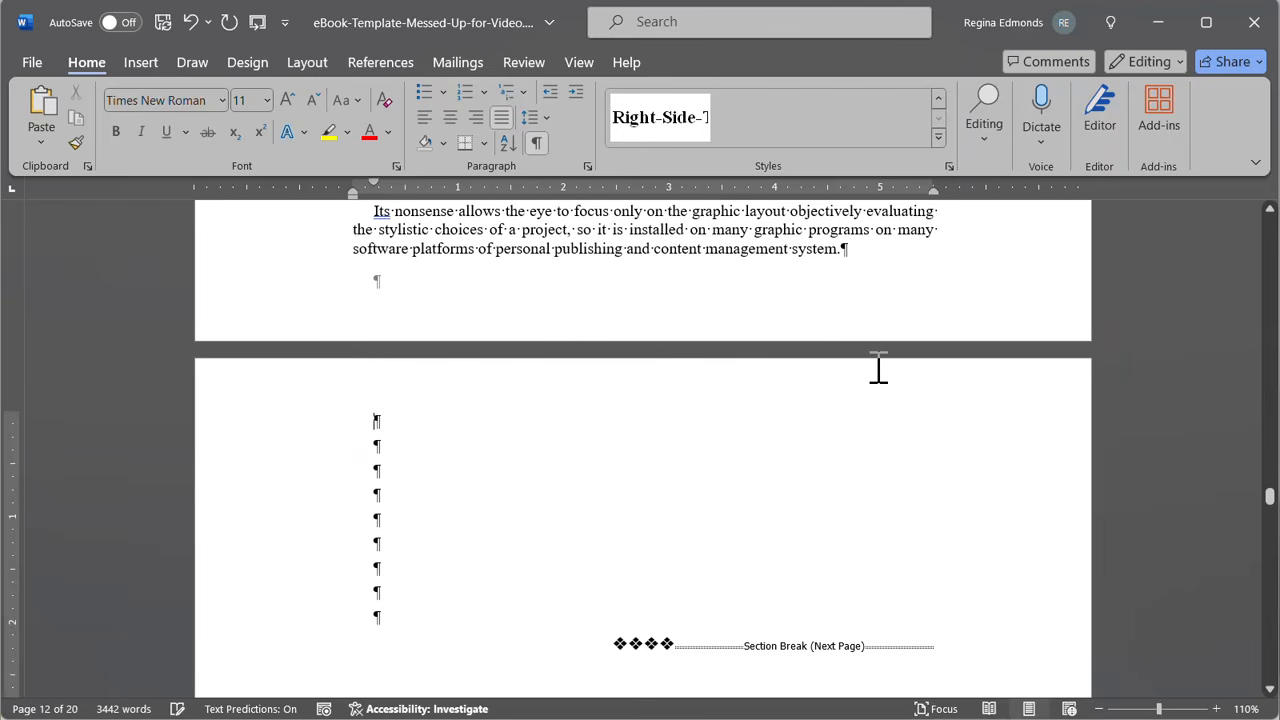
key("Delete")
key("Delete")
key("Delete")
key("Delete")
key("Delete")
key("Delete")
key("Delete")
key("Delete")
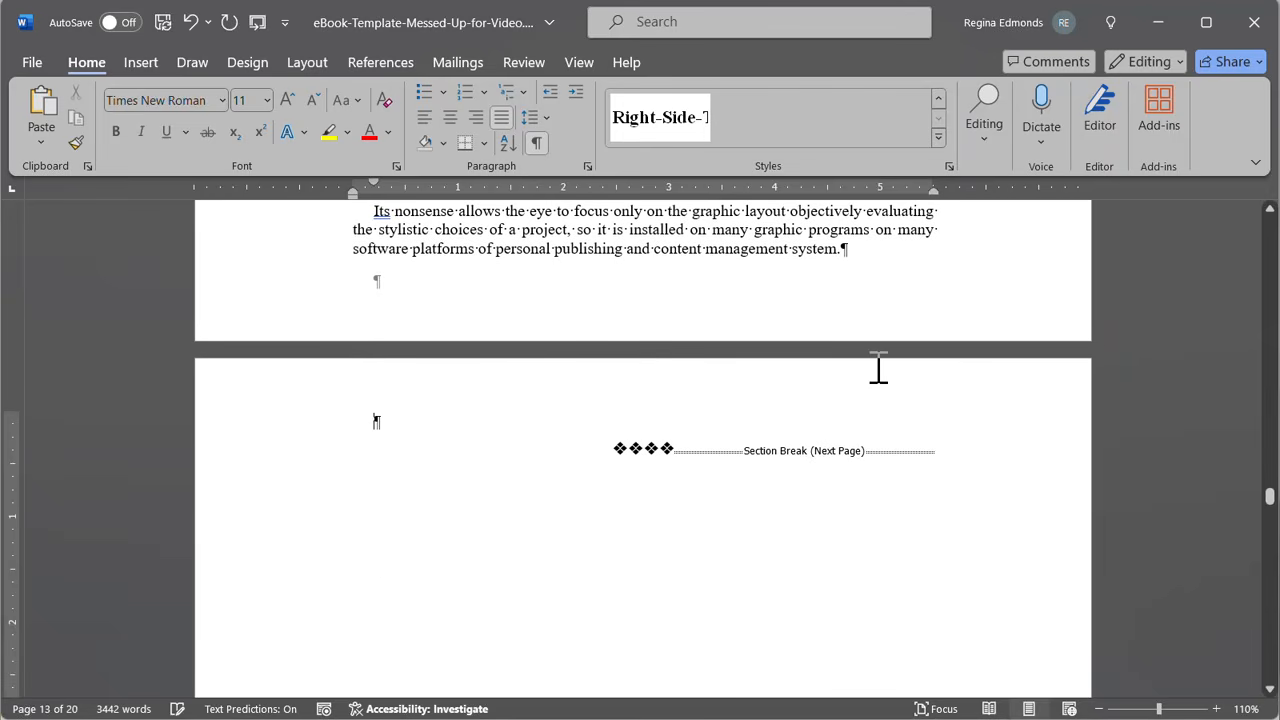
key("Delete")
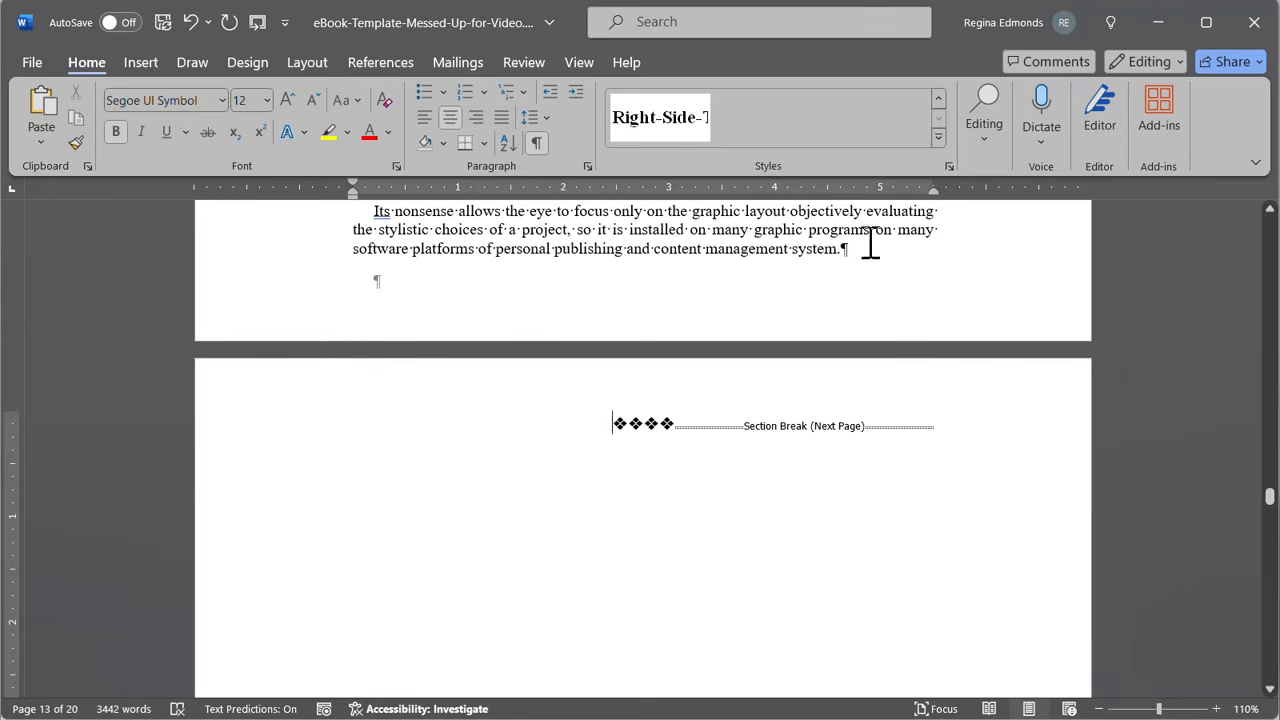
- Try to pull the diamond line up by removing the preceding paragraph's end mark, and undo the change
left_click(845, 250)
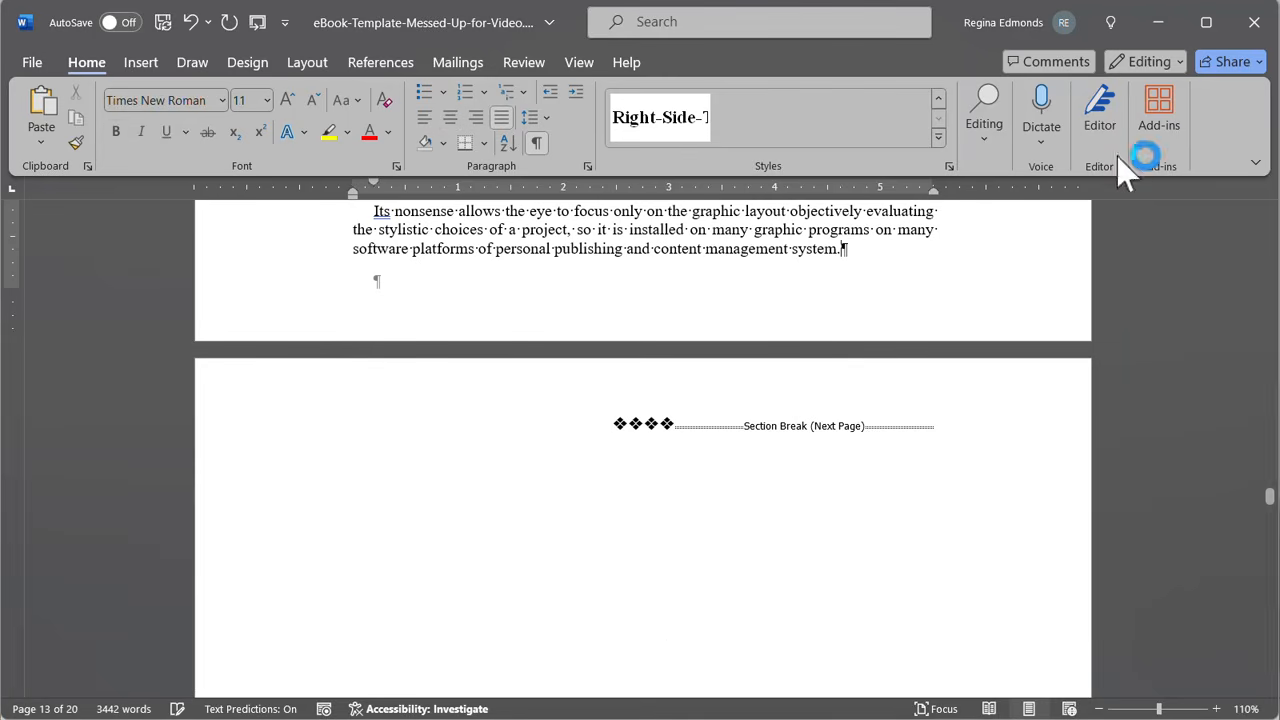
key("Delete")
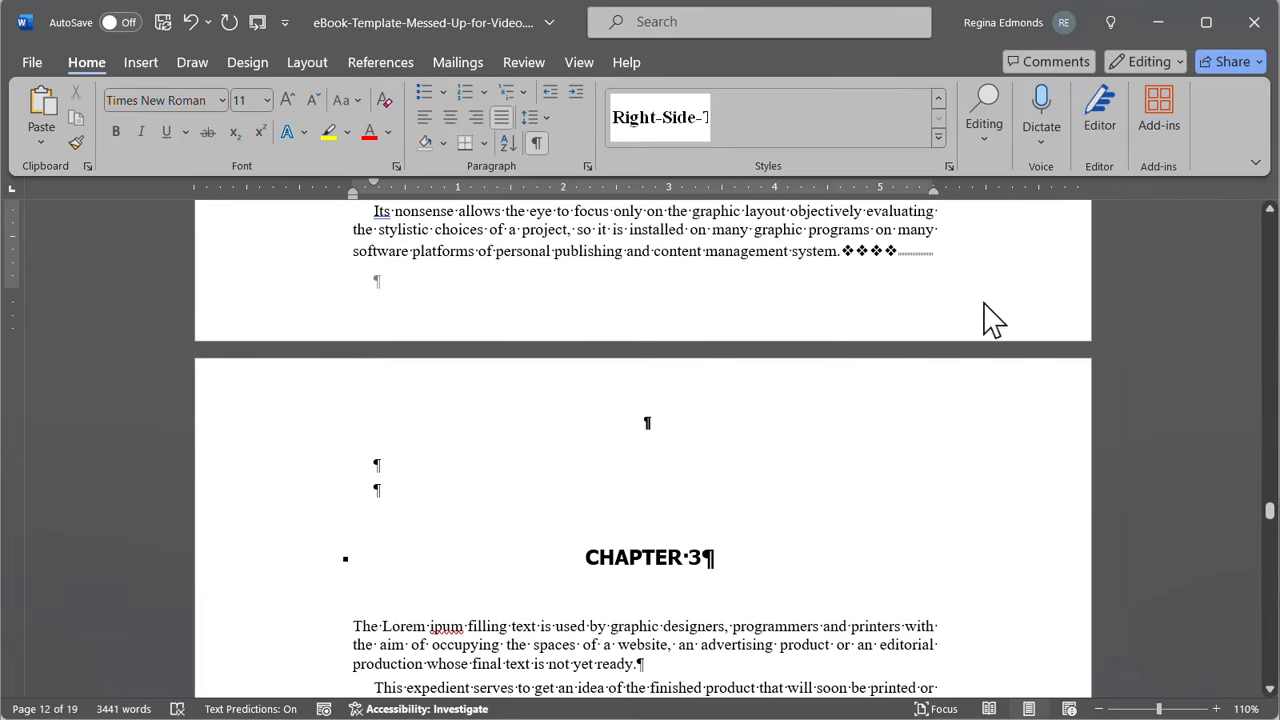
scroll(1000, 316, "up", 2)
key("ctrl+z")
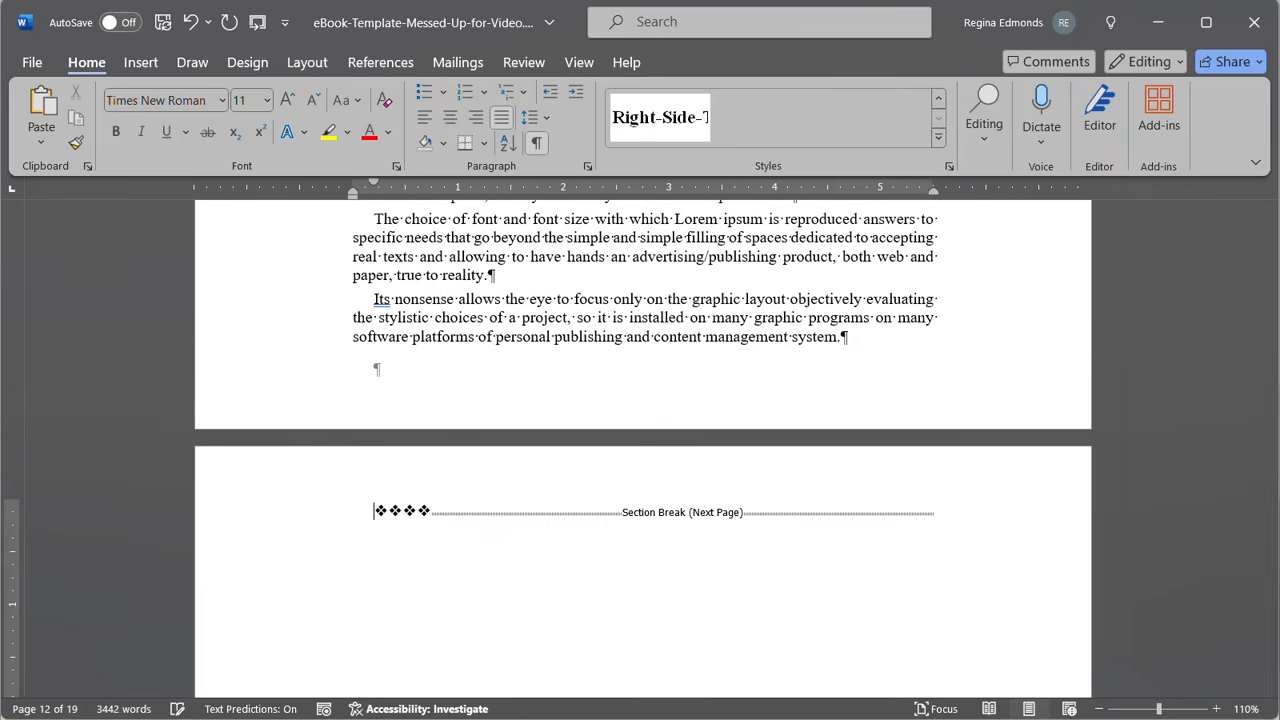
- Delete the diamond line and the preceding paragraph mark so the section break directly follows the last body paragraph before the CHAPTER 3 page
scroll(900, 450, "up", 4)
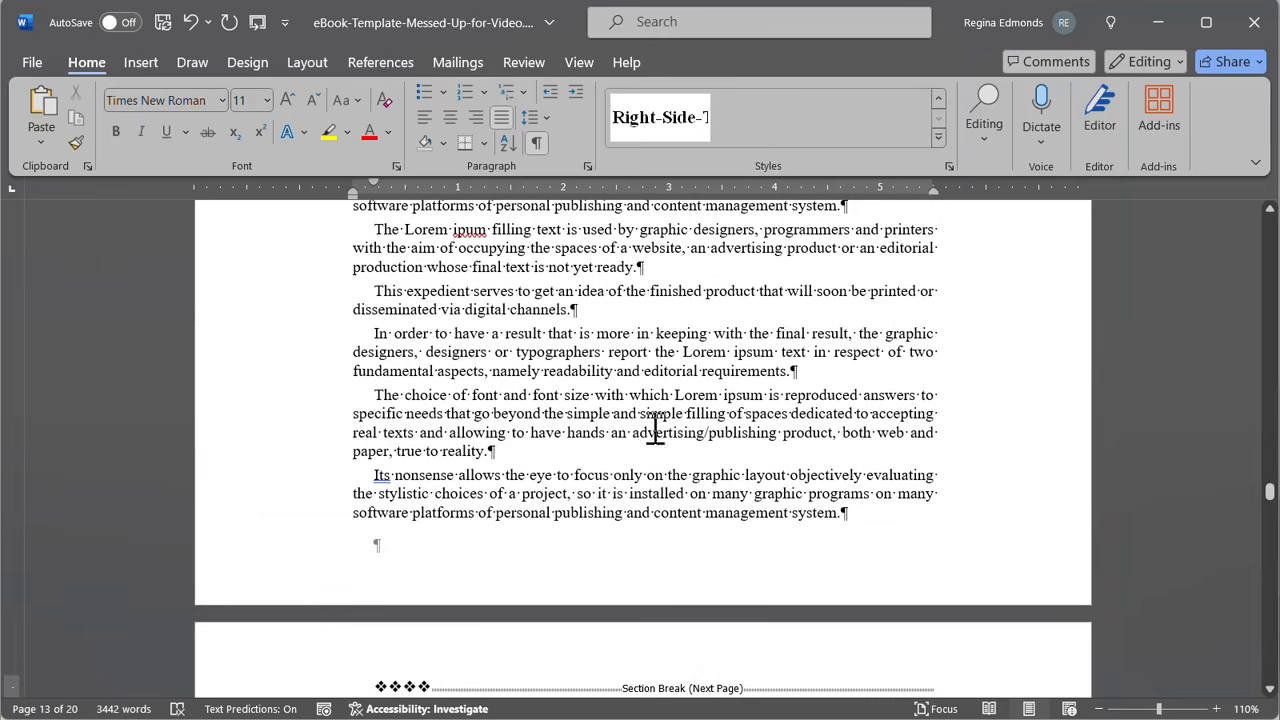
left_click(878, 513)
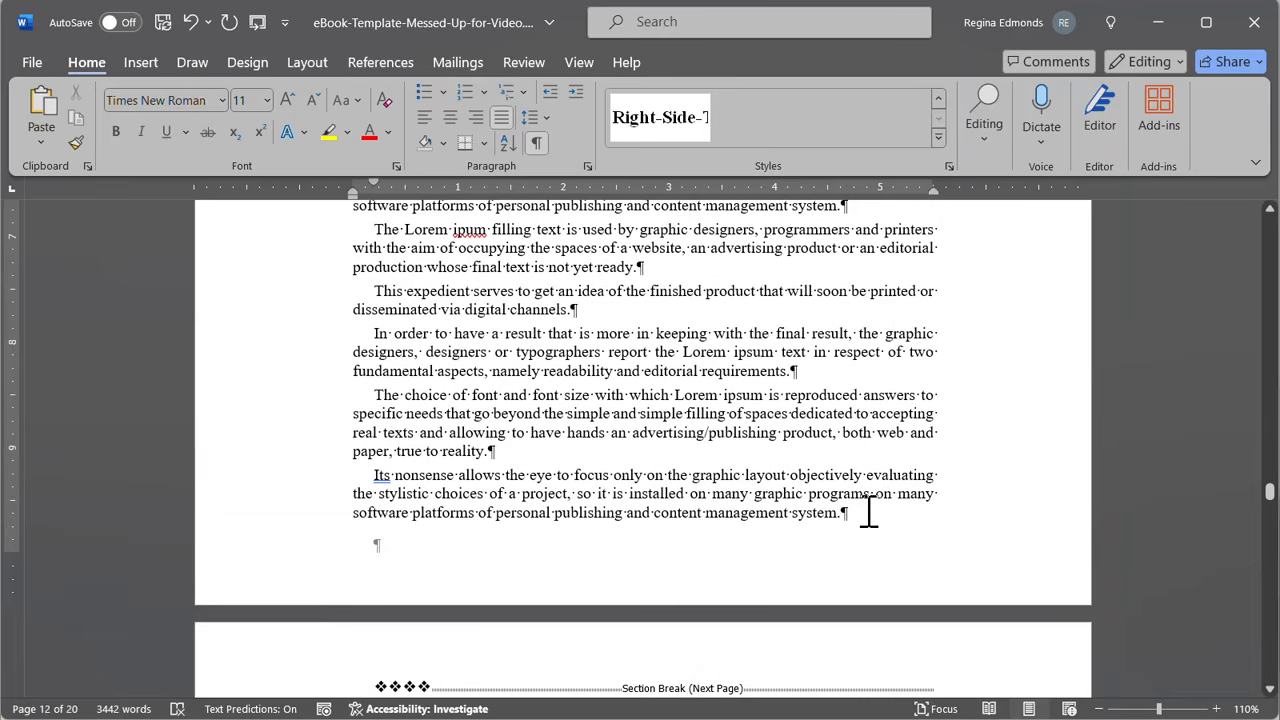
scroll(804, 610, "down", 2)
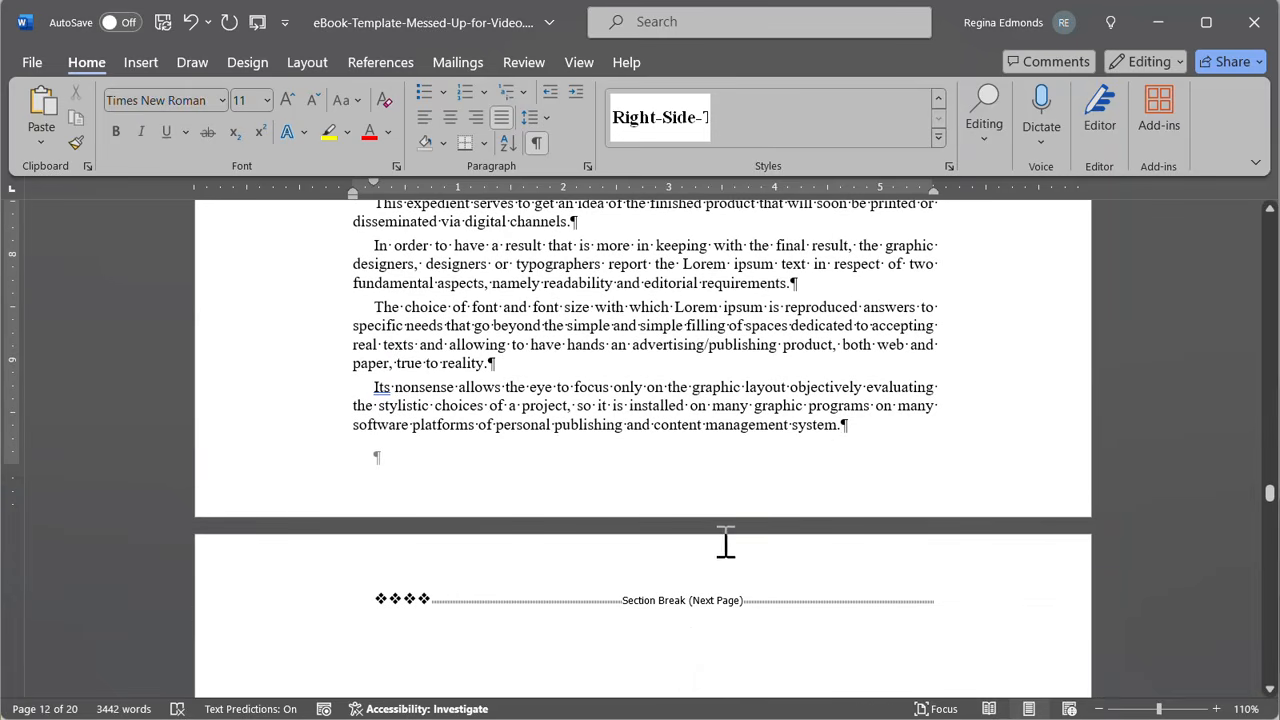
scroll(913, 495, "down", 2)
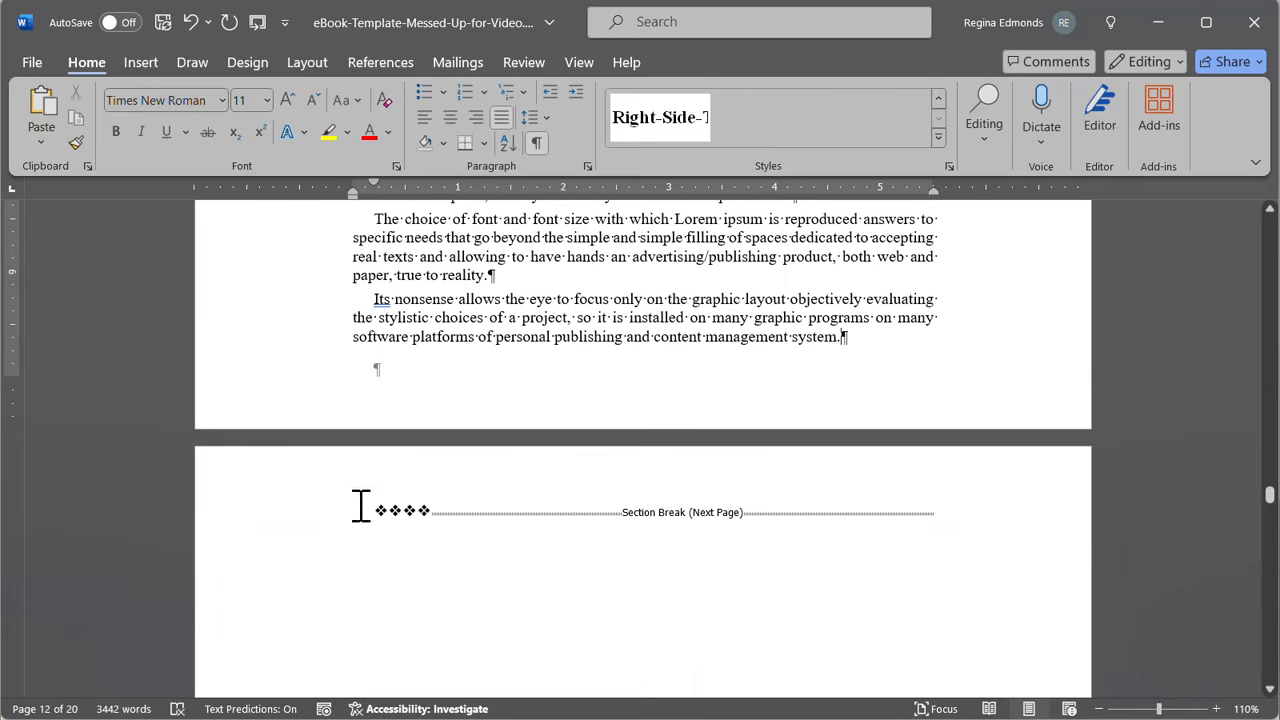
left_click(434, 510)
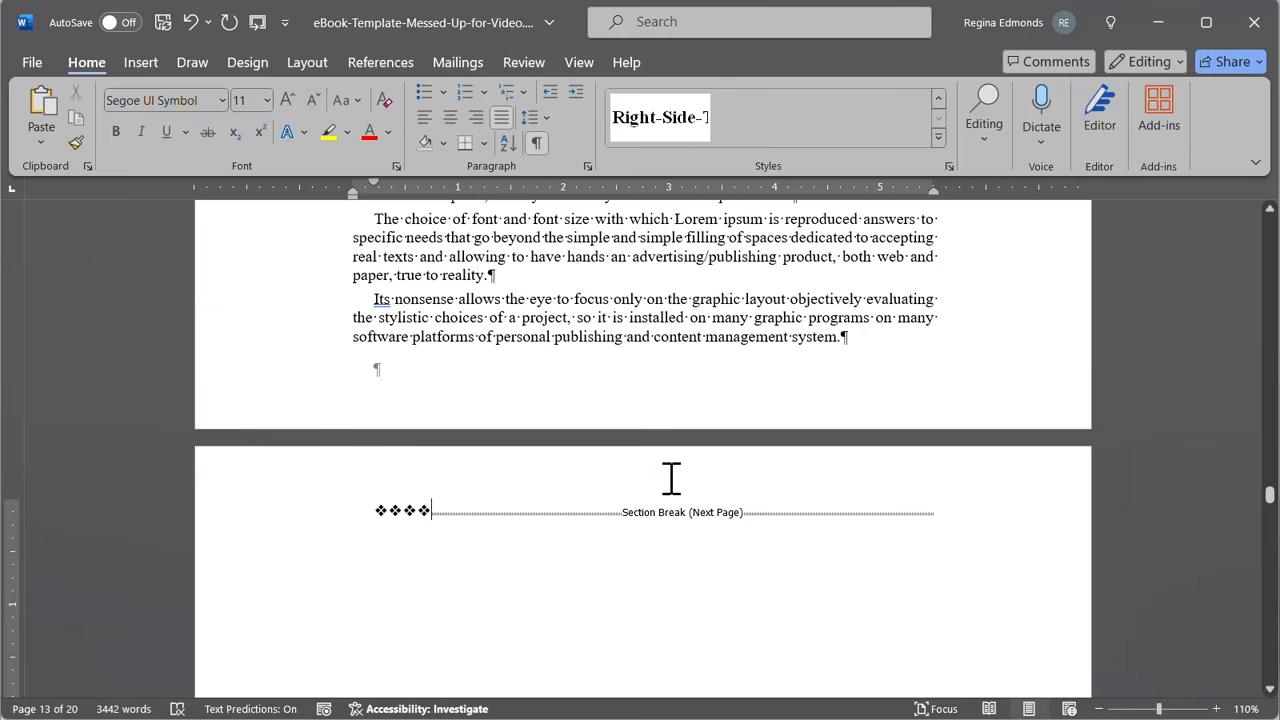
left_click(845, 338)
double_click(429, 510)
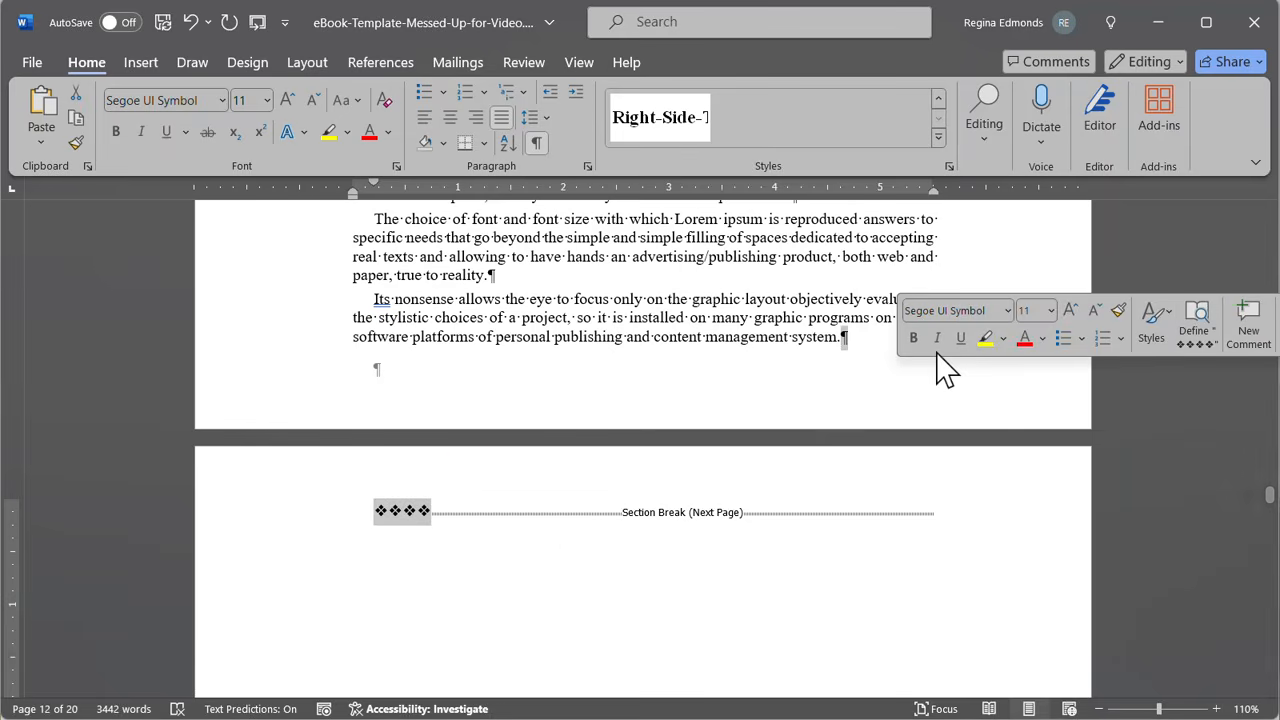
key("Delete")
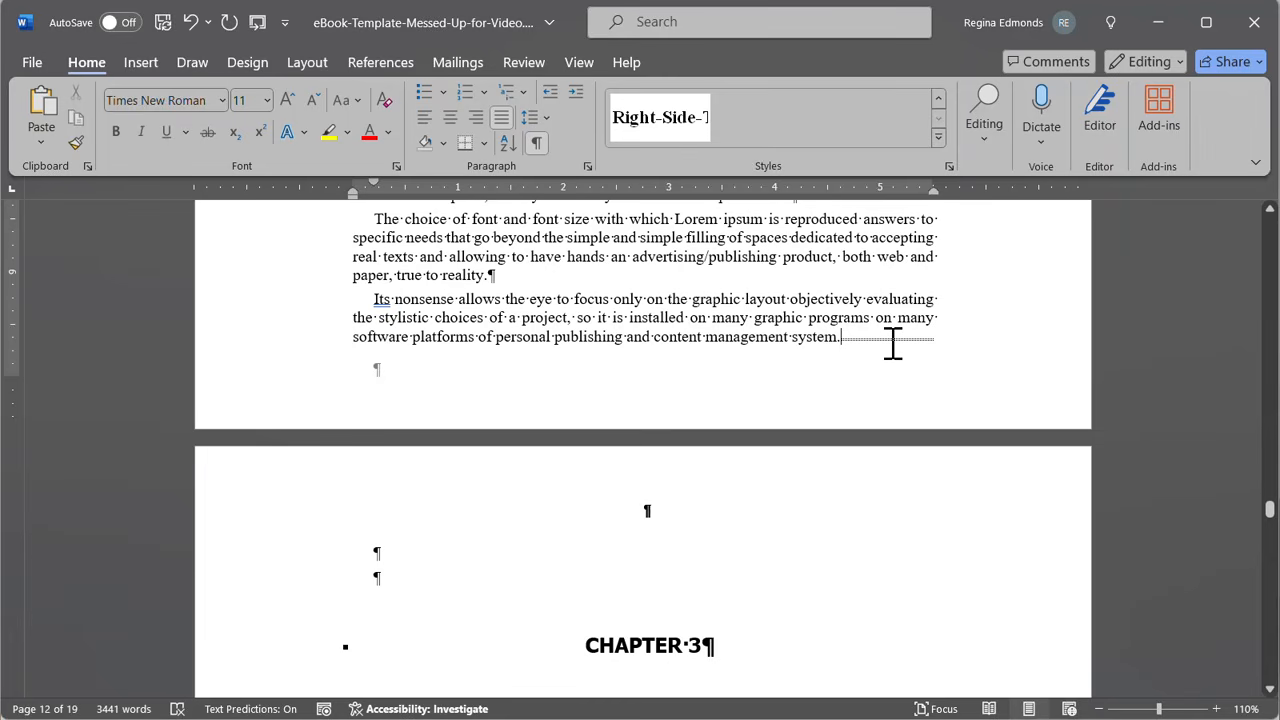
- Insert four extra empty paragraphs above the CHAPTER 3 title
scroll(897, 360, "down", 3)
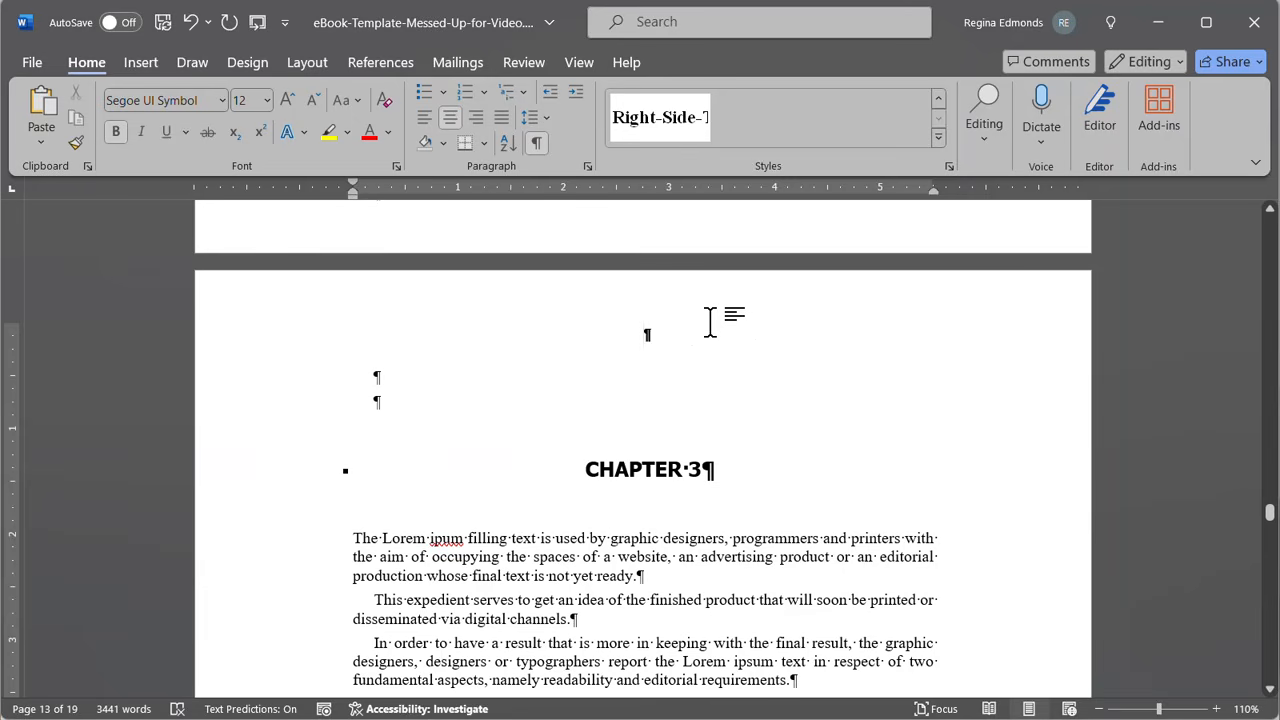
key("Return")
key("Return")
key("Return")
key("Return")
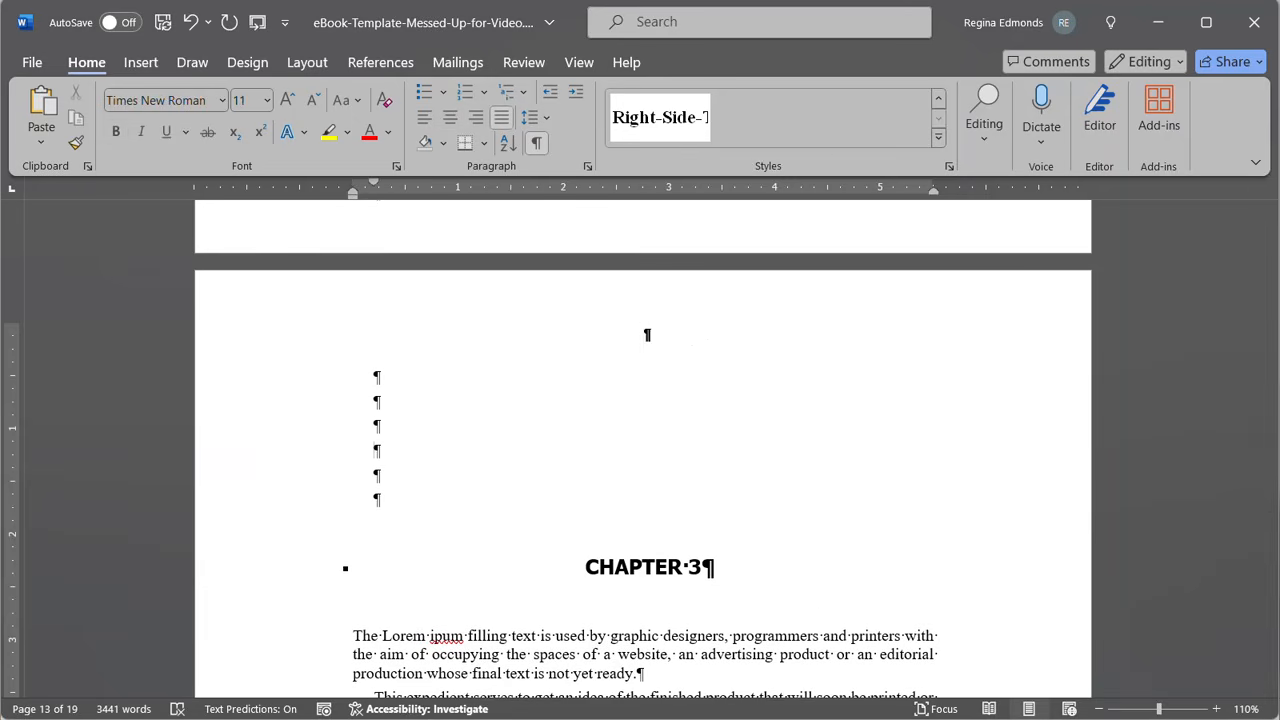
- Delete all seven empty paragraphs above the CHAPTER 3 title
left_click(641, 336)
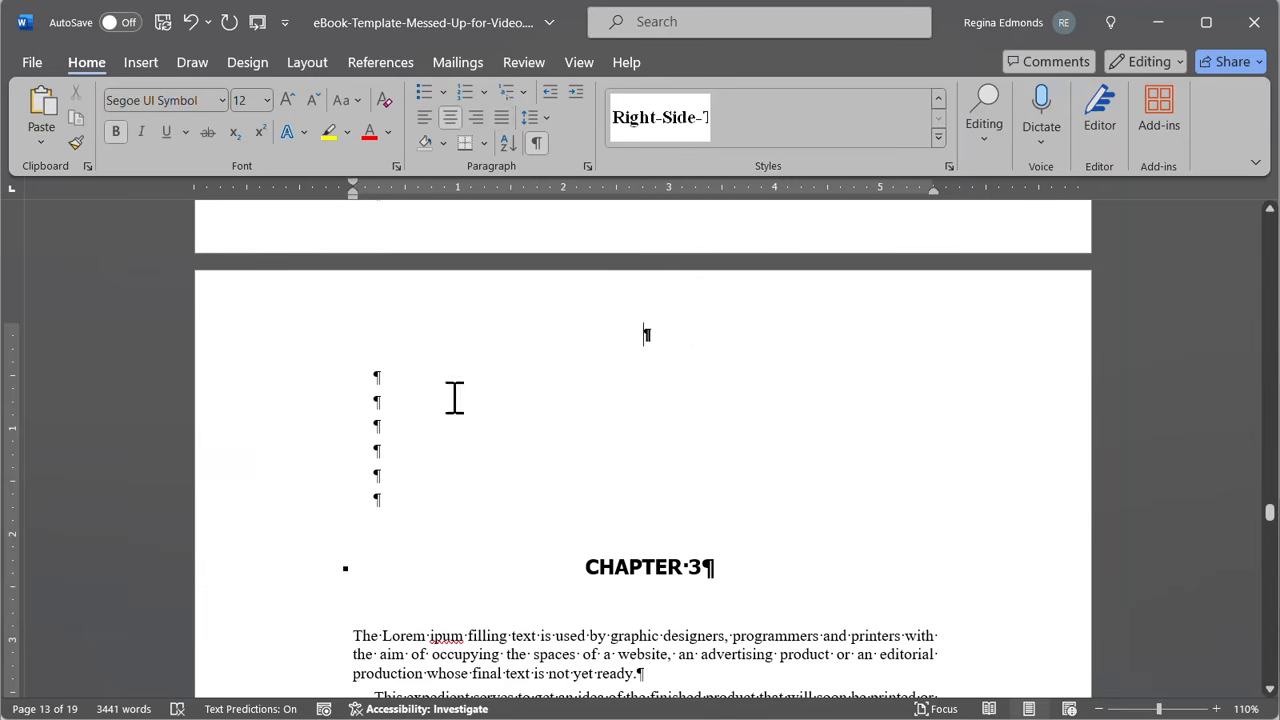
left_click(403, 503, "shift")
key("Delete")
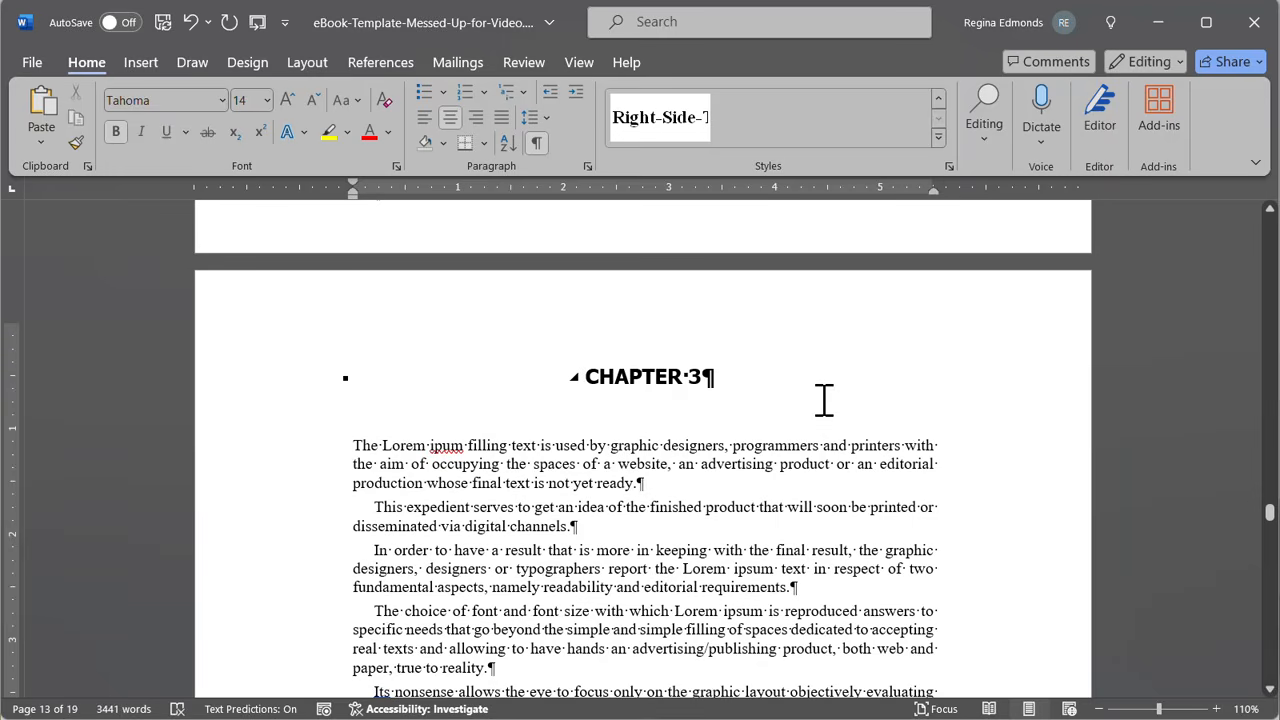
- Review the remaining pages from Chapter 3 to the document's end, and return to the list of required eBook pages at the beginning
scroll(760, 400, "down", 5)
scroll(789, 403, "down", 10)
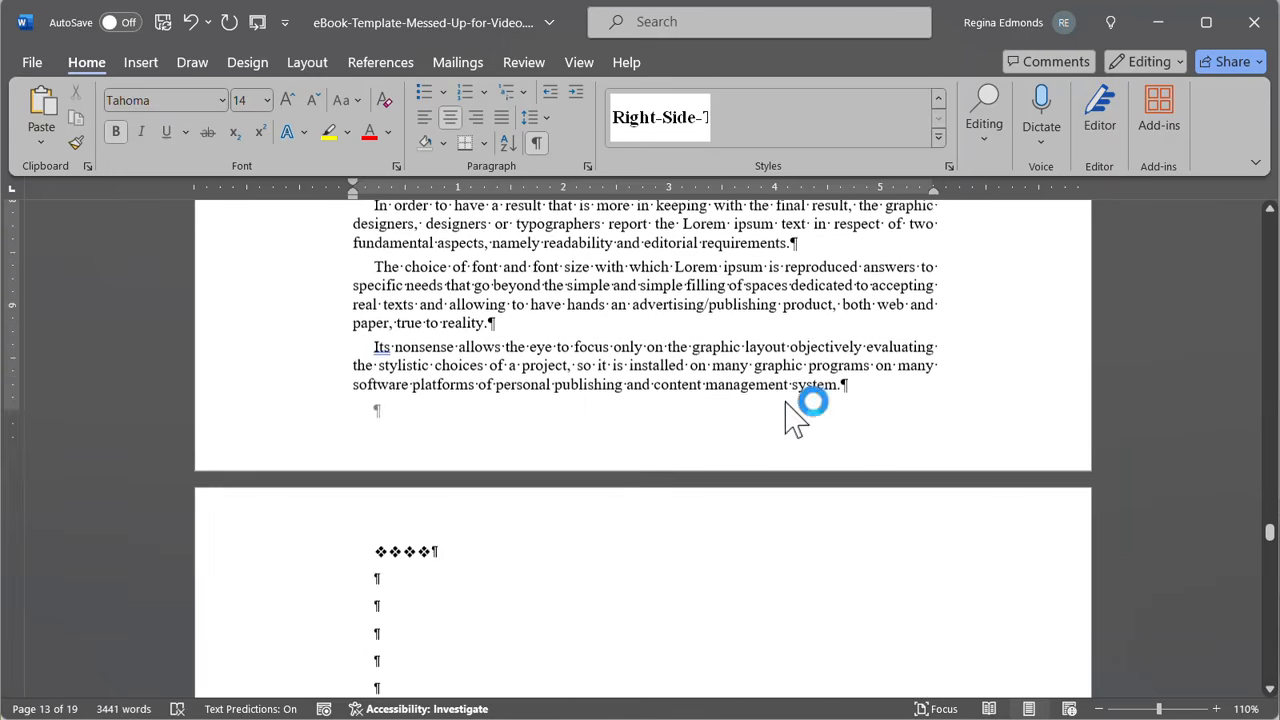
scroll(791, 397, "down", 15)
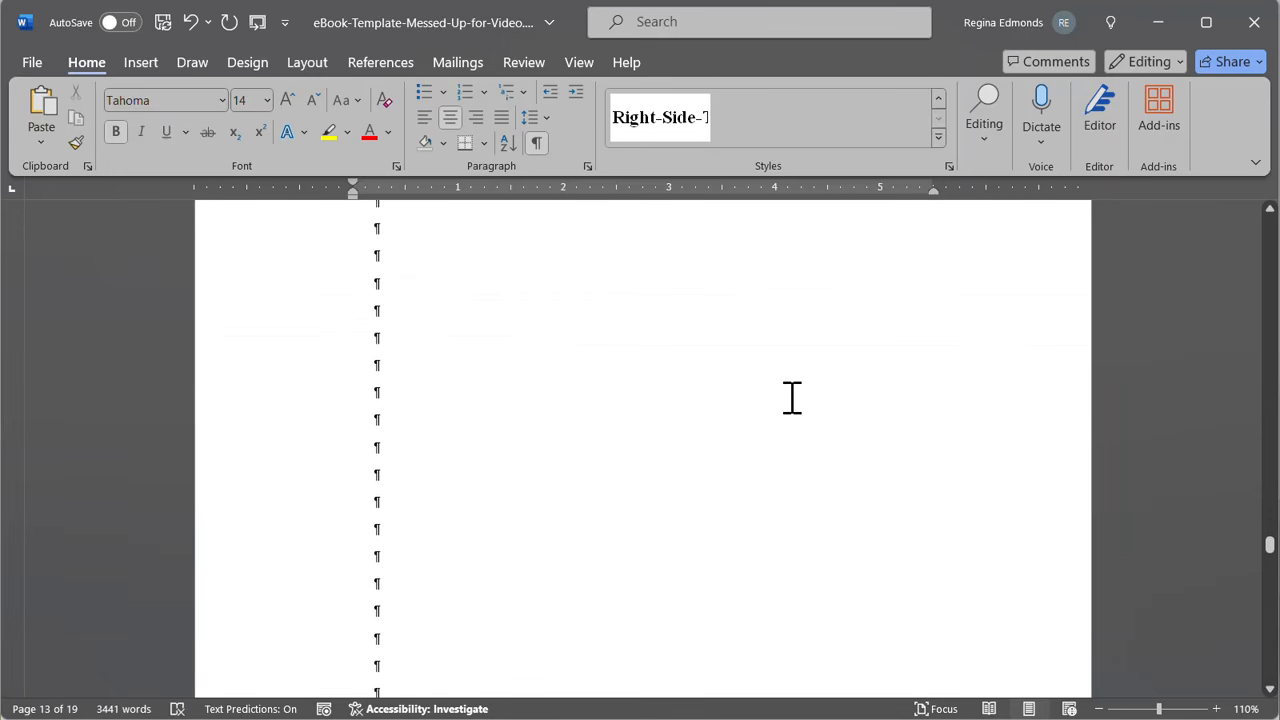
scroll(791, 390, "down", 3)
scroll(797, 388, "down", 3)
scroll(797, 388, "down", 10)
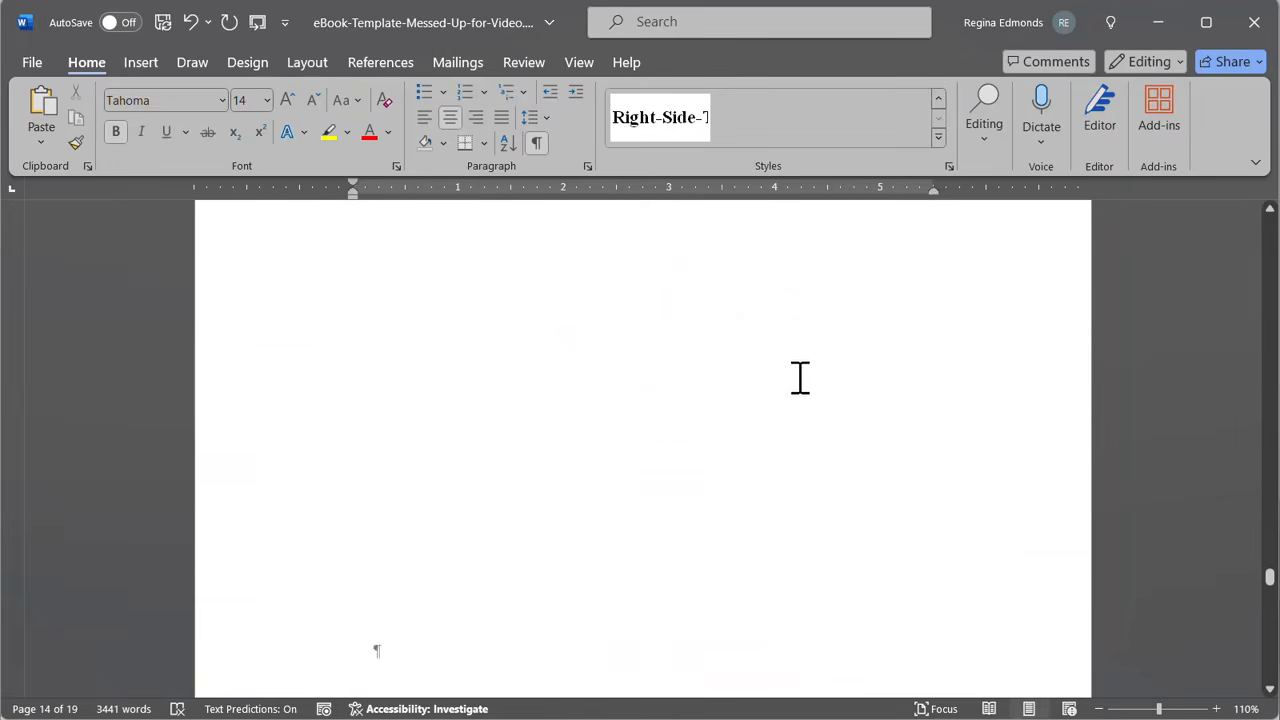
scroll(800, 376, "down", 15)
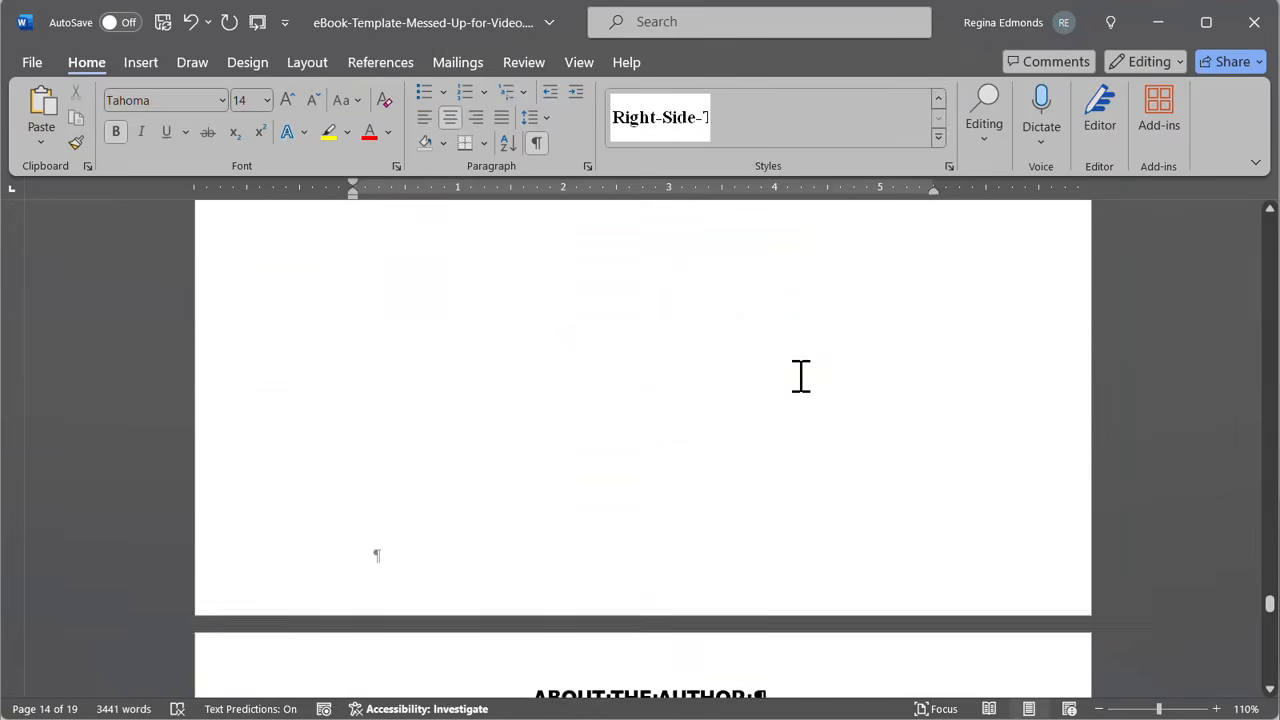
scroll(800, 367, "down", 15)
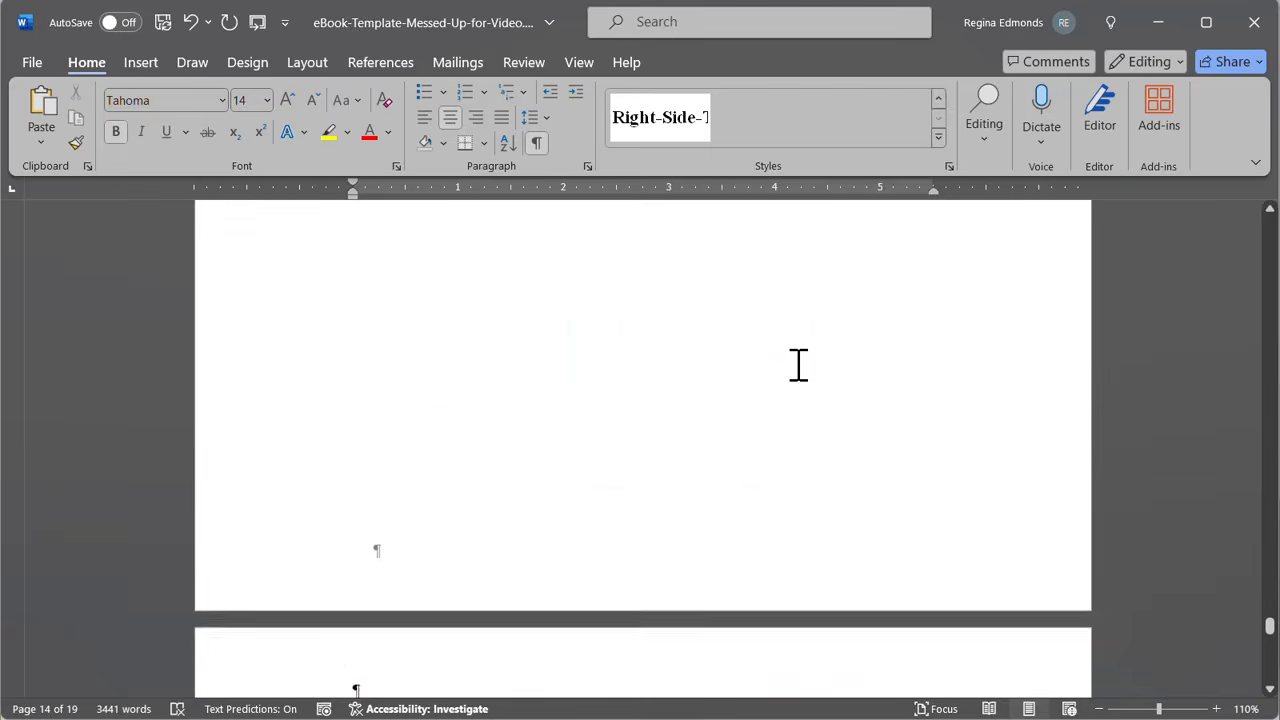
scroll(798, 368, "down", 15)
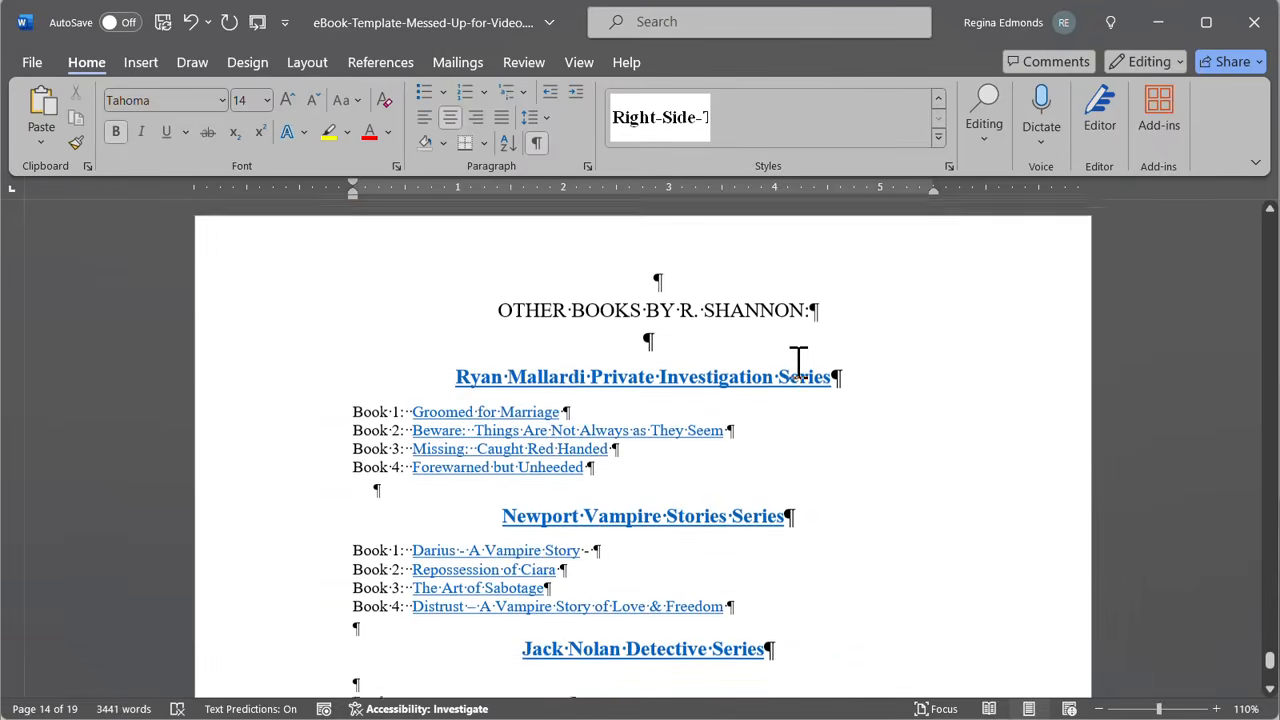
scroll(798, 363, "down", 6)
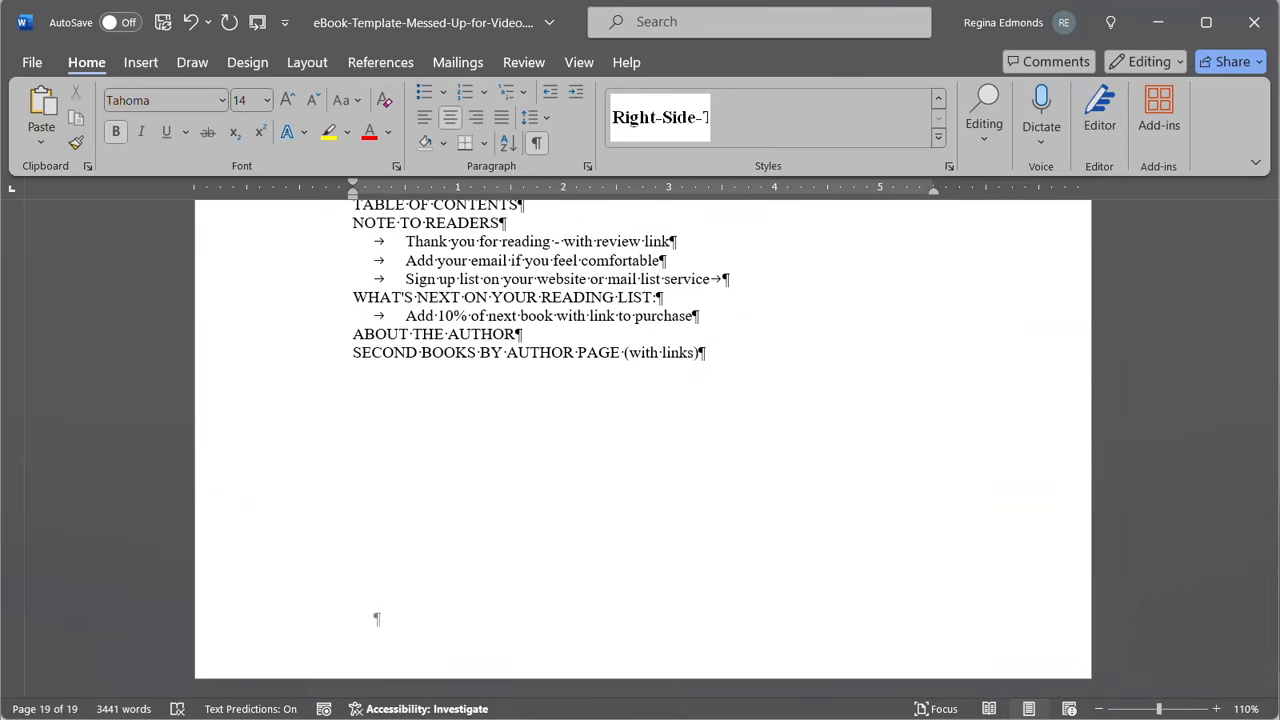
left_click_drag(1266, 674, 1266, 212)
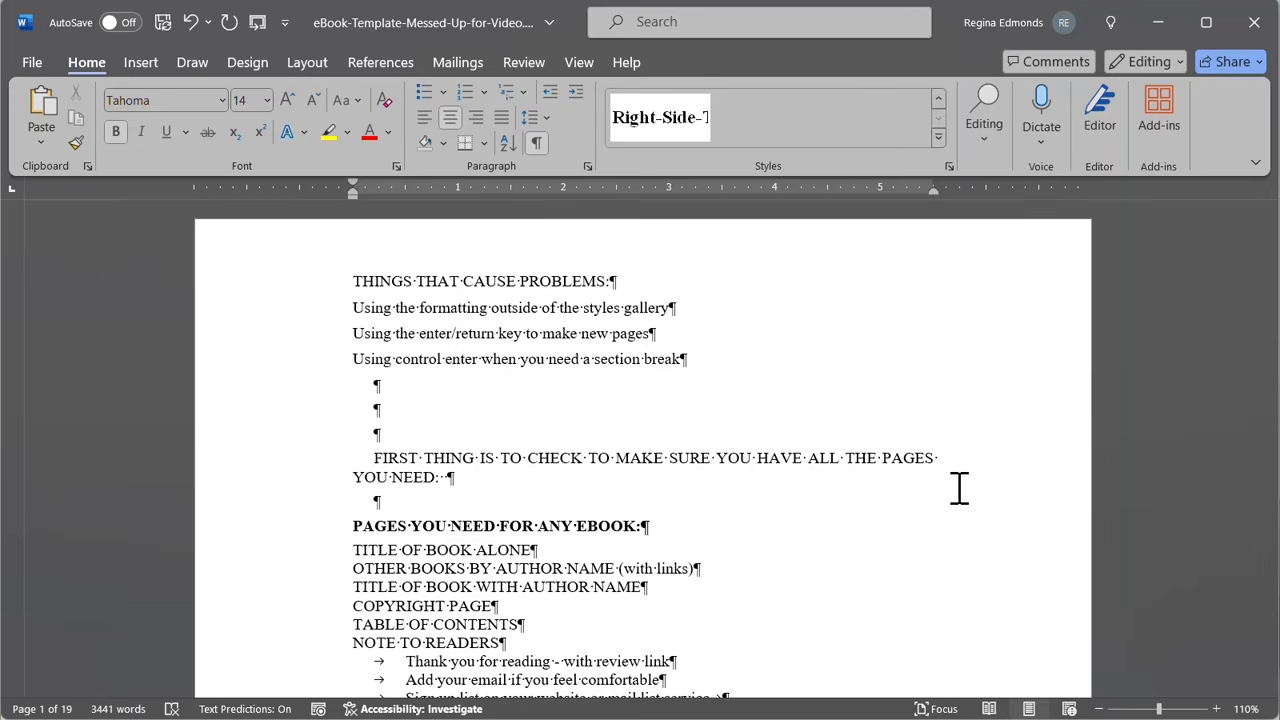
scroll(959, 488, "down", 2)
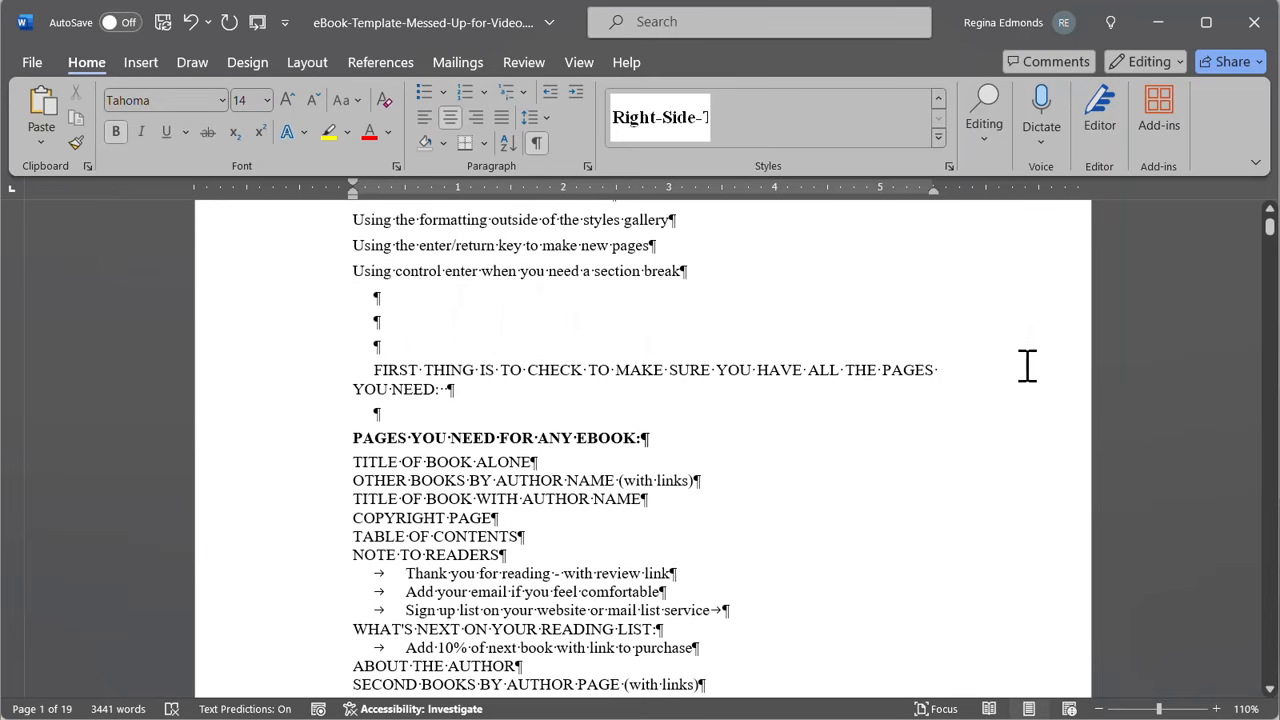